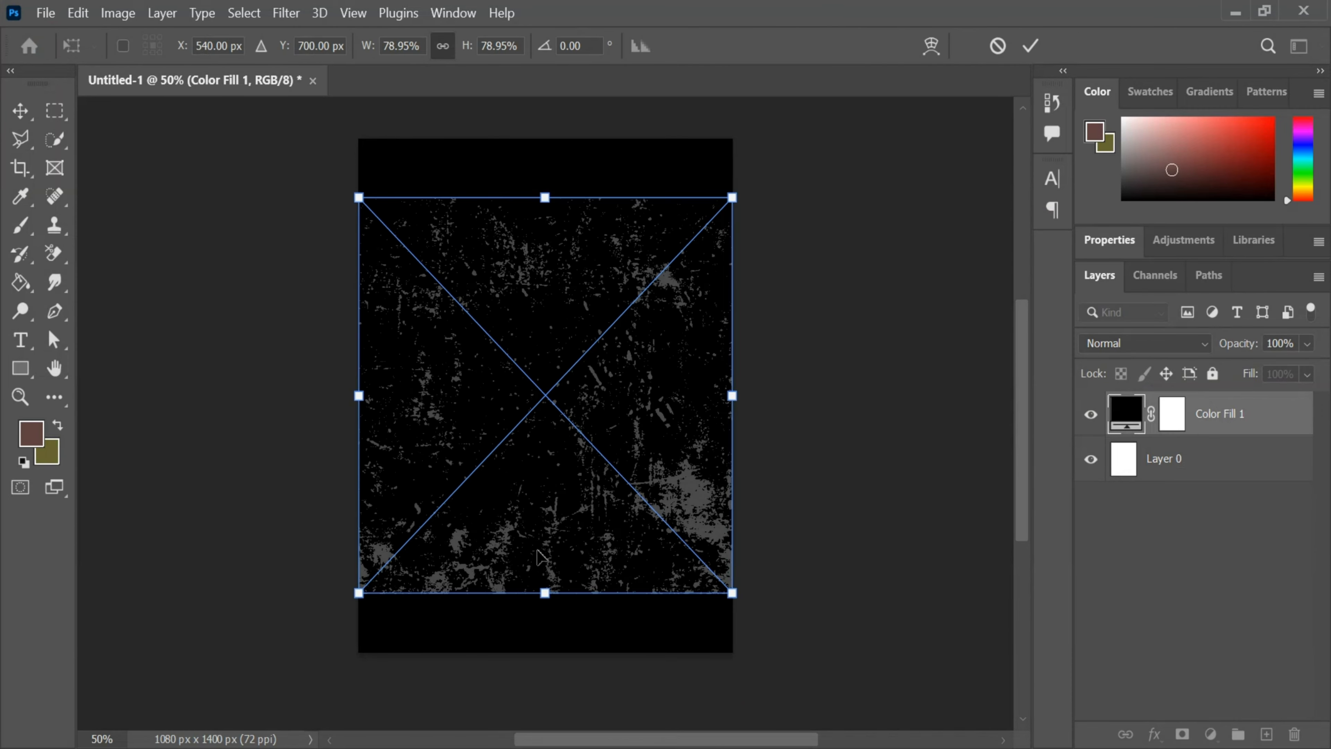
Step: Stretch the placed scratch texture to cover the whole canvas and set its layer opacity to 25%
left_click_drag(359, 593, 359, 688)
left_click_drag(515, 195, 549, 123)
left_click_drag(521, 649, 522, 675)
left_click(1030, 52)
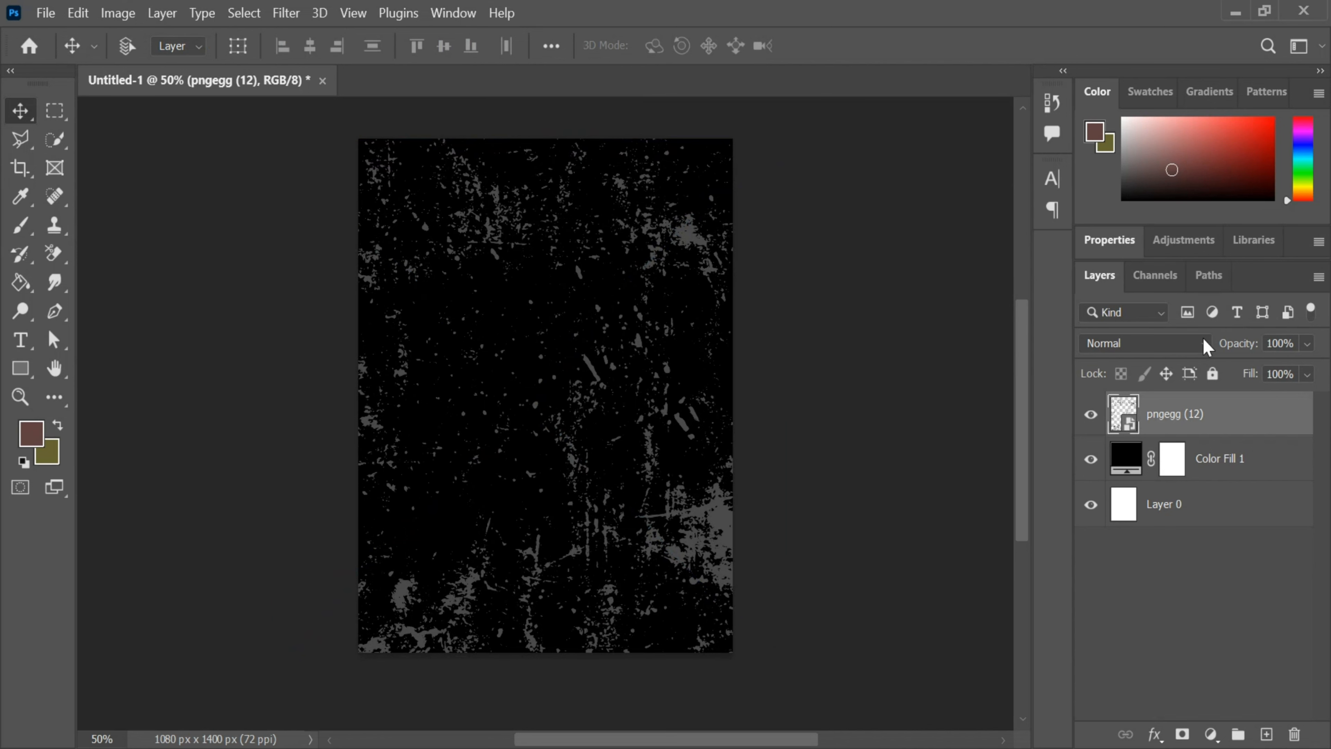
left_click(1308, 344)
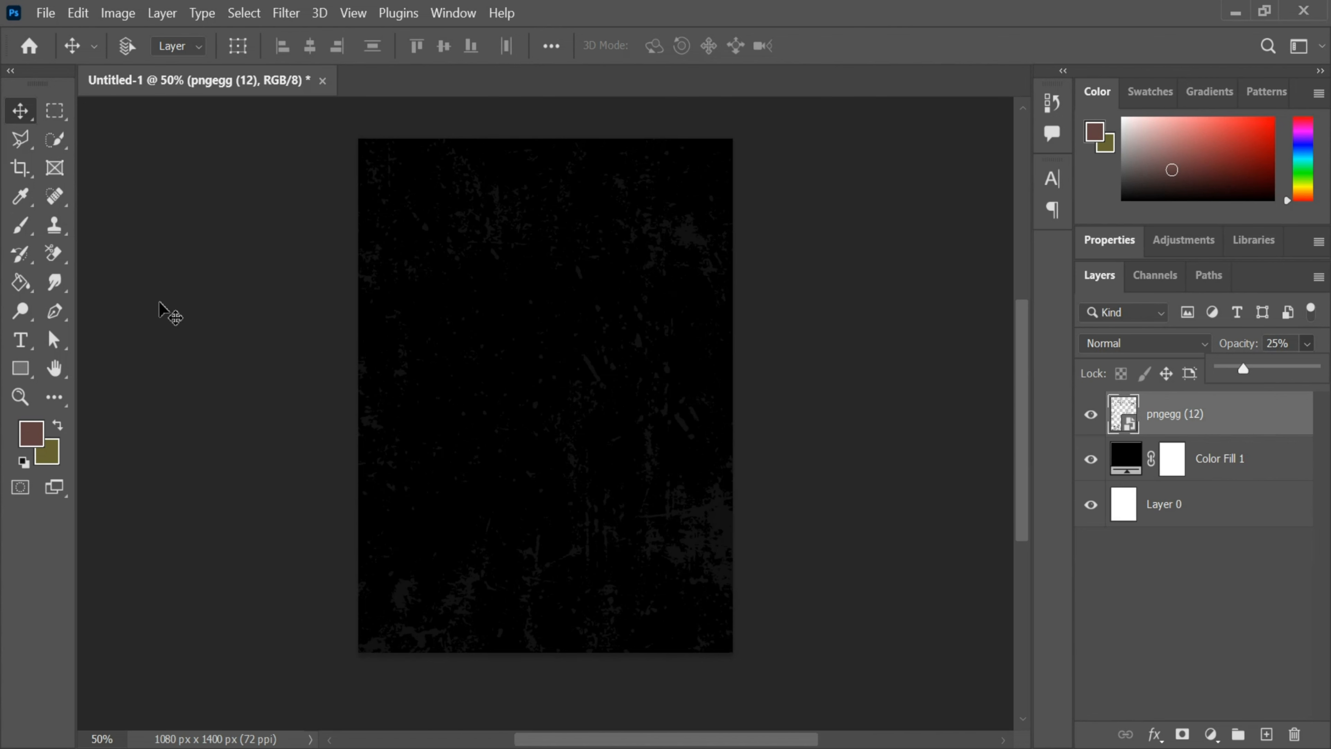
Step: Place the hand-draw-orange-splash-watercolor-background image, scale it down, and position it partly off the page's upper-right corner
left_click(22, 119)
key("alt+Tab")
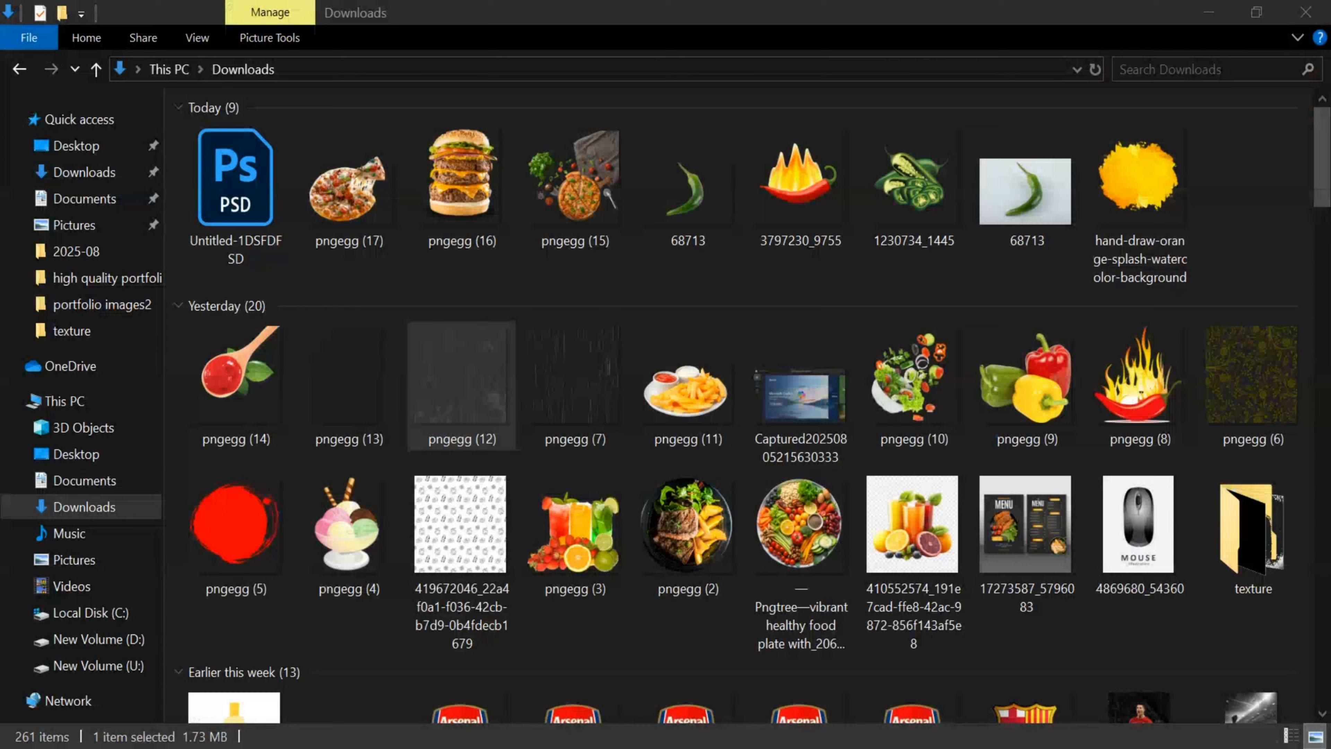
left_click_drag(1140, 189, 684, 317)
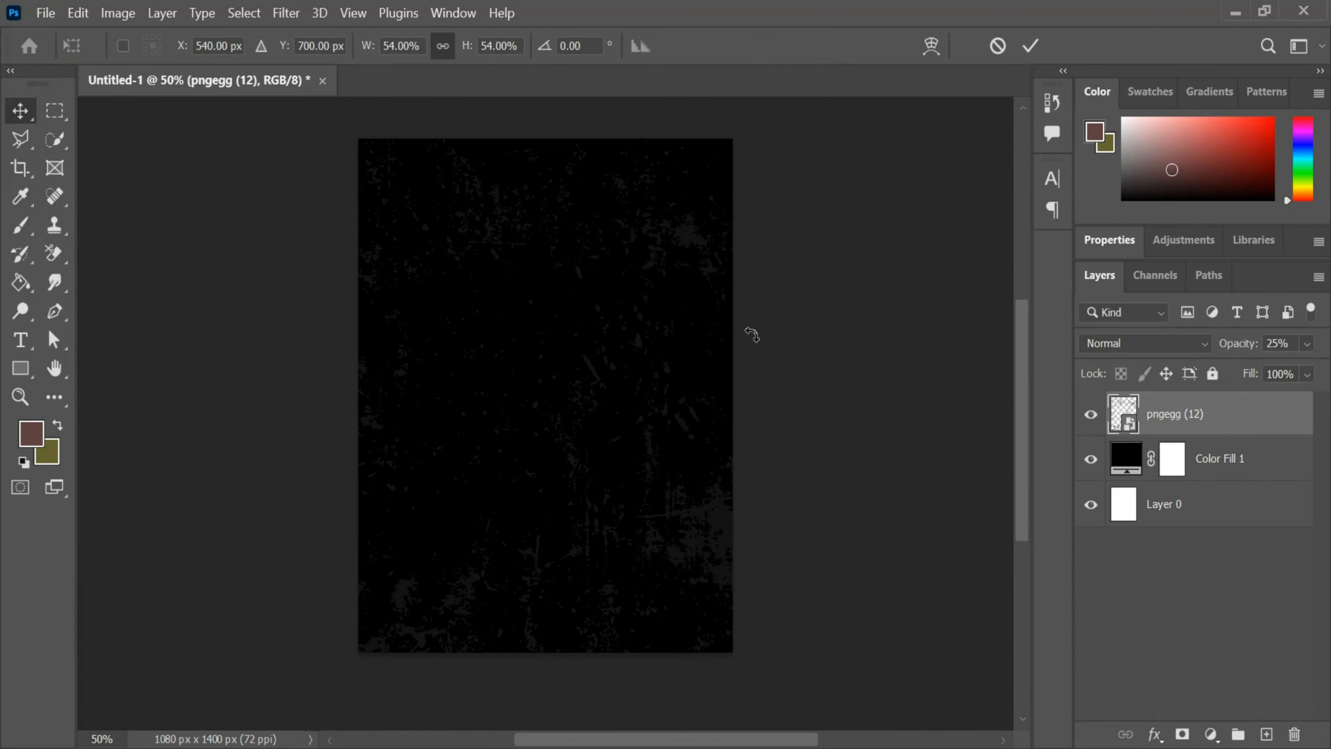
left_click_drag(732, 198, 511, 421)
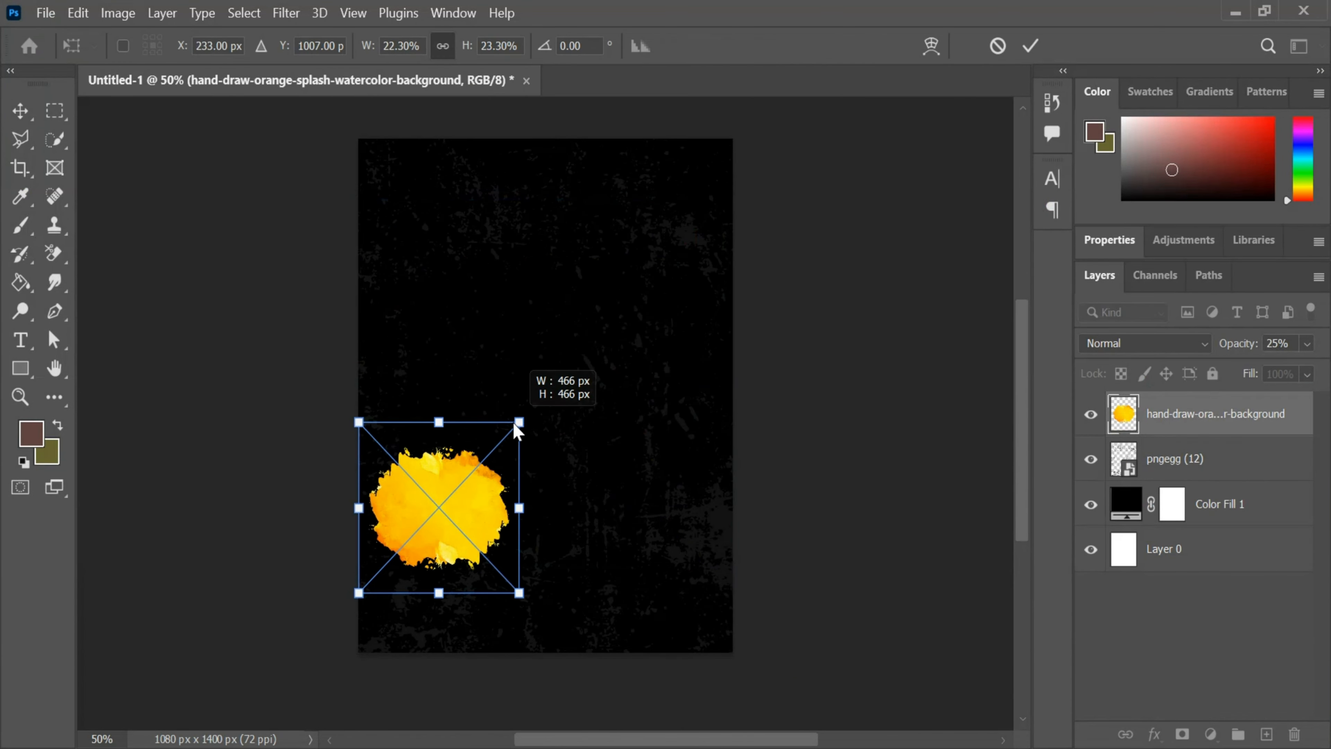
left_click_drag(475, 493, 751, 183)
left_click(1031, 50)
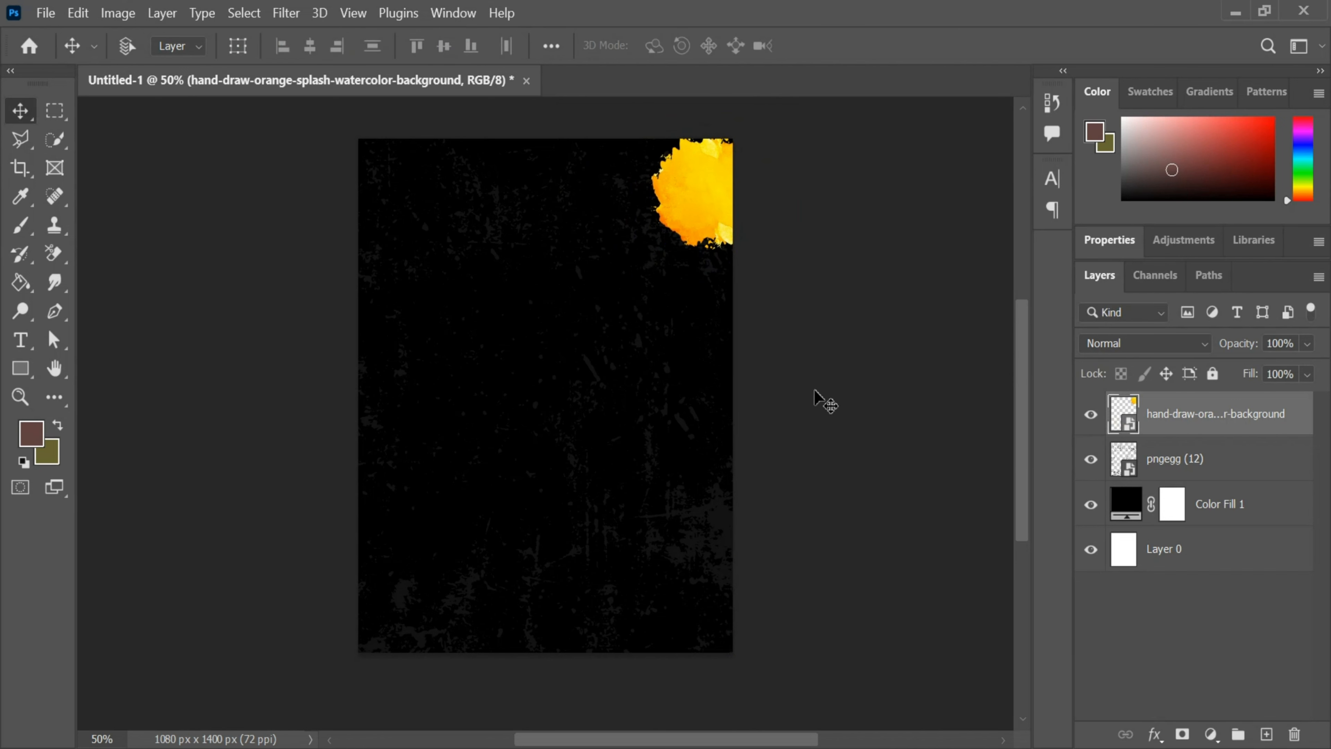
Step: Duplicate the orange splash onto the page's left edge and again onto its lower-right corner
left_click_drag(699, 214, 308, 397)
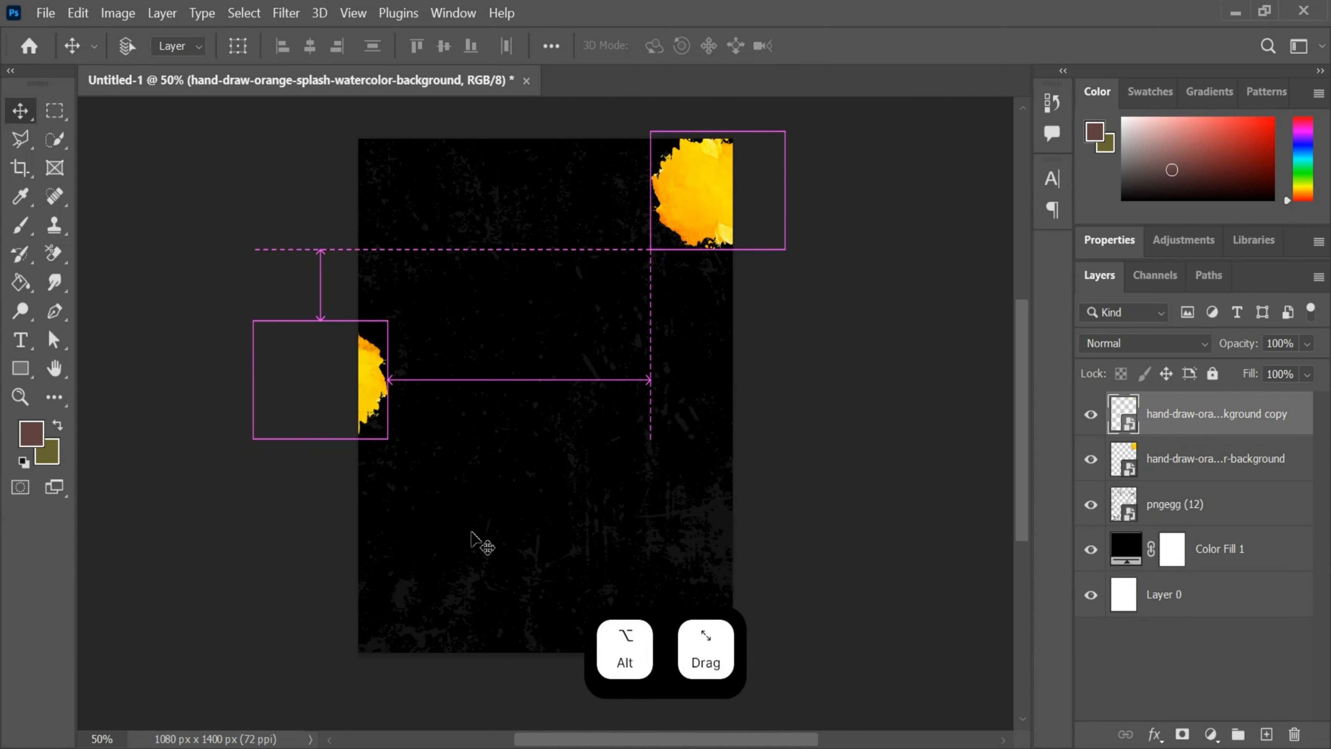
scroll(564, 467, "down", 1)
left_click_drag(380, 346, 812, 627)
scroll(835, 529, "down", 2)
scroll(838, 524, "up", 1)
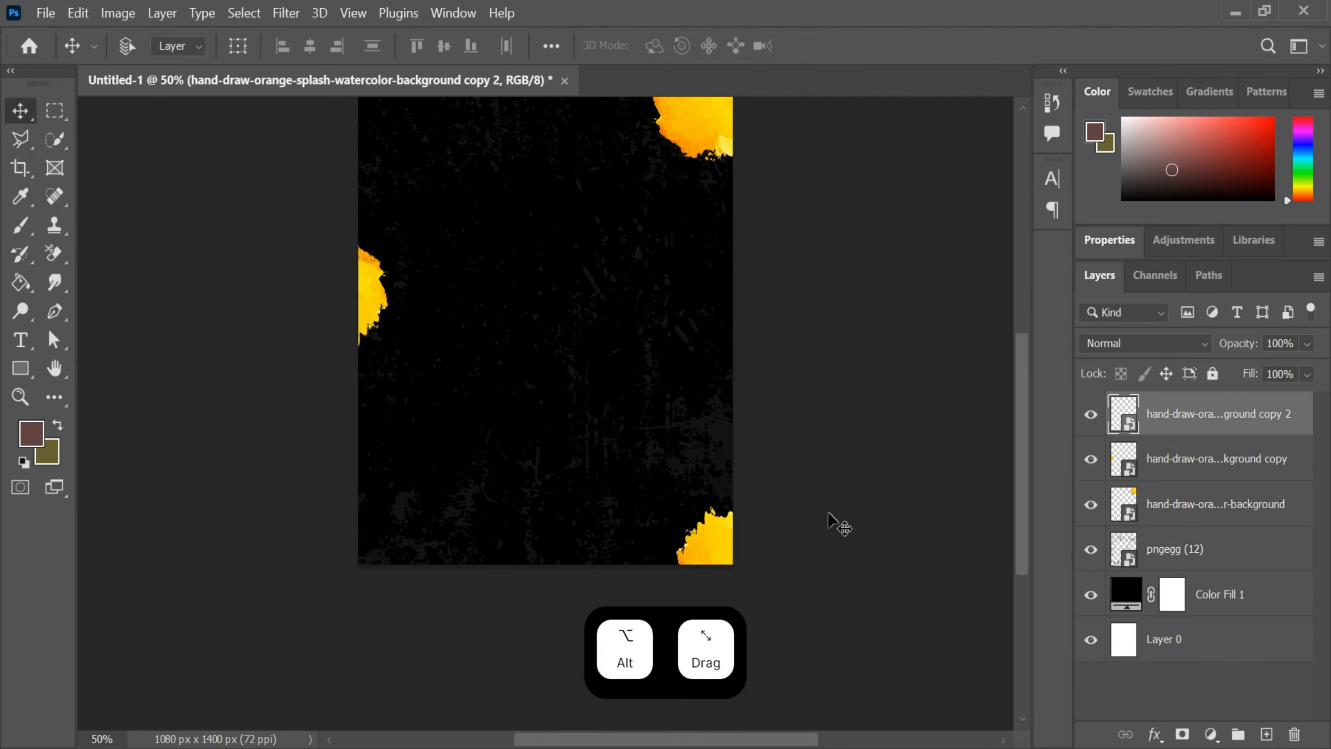
scroll(839, 524, "up", 3)
scroll(838, 524, "down", 1)
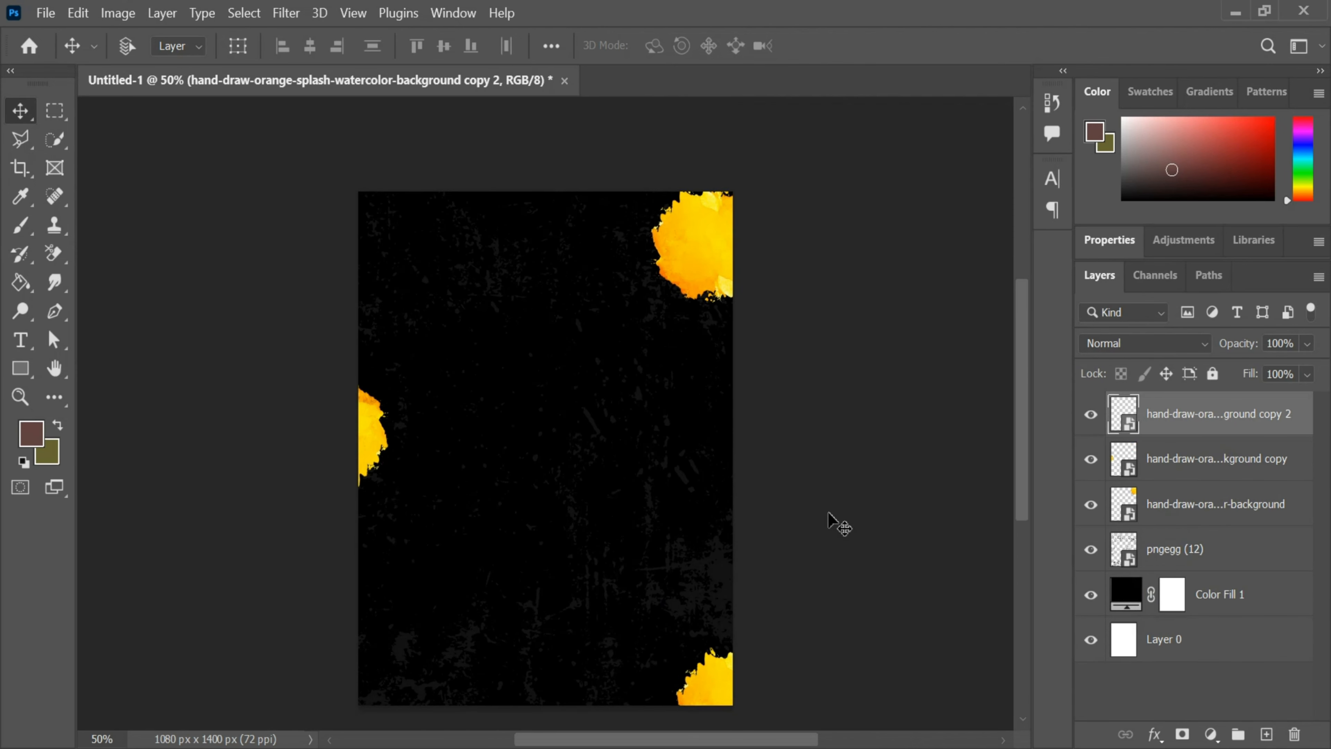
scroll(839, 524, "down", 2)
scroll(481, 208, "up", 1)
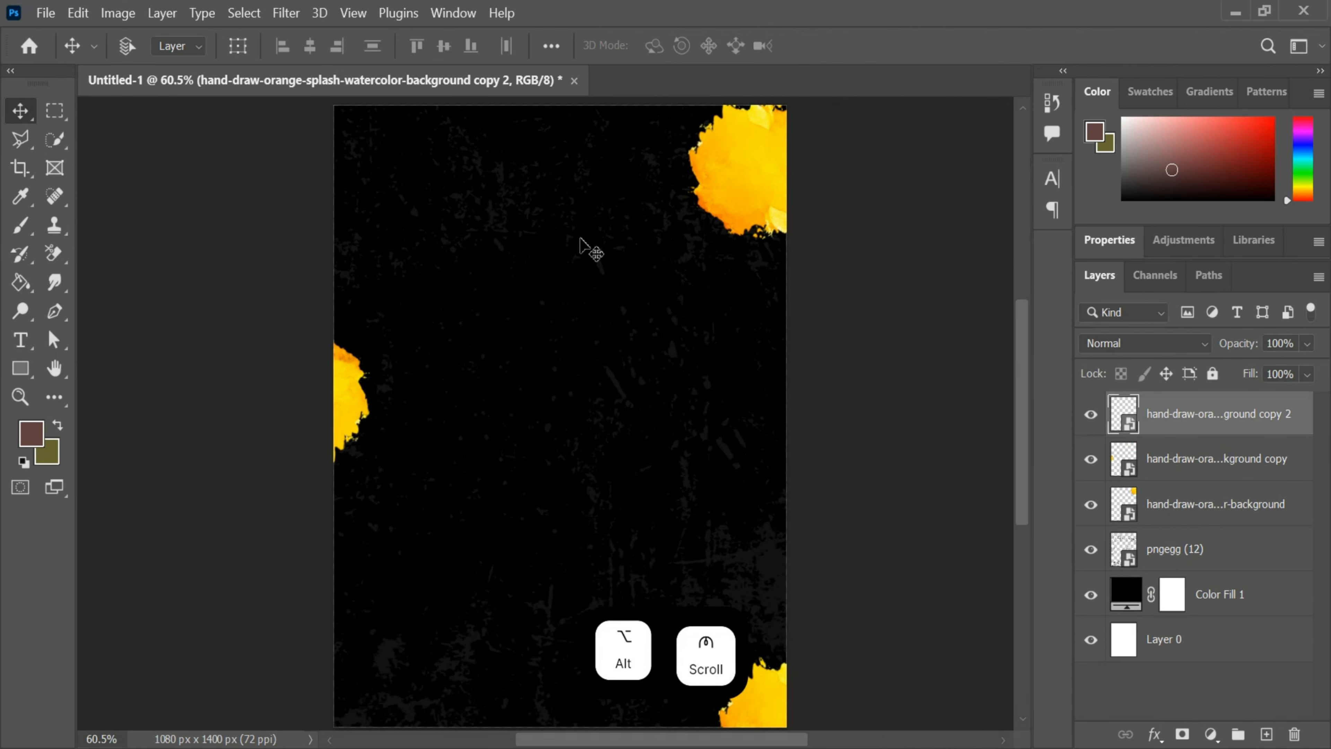
scroll(514, 257, "up", 1)
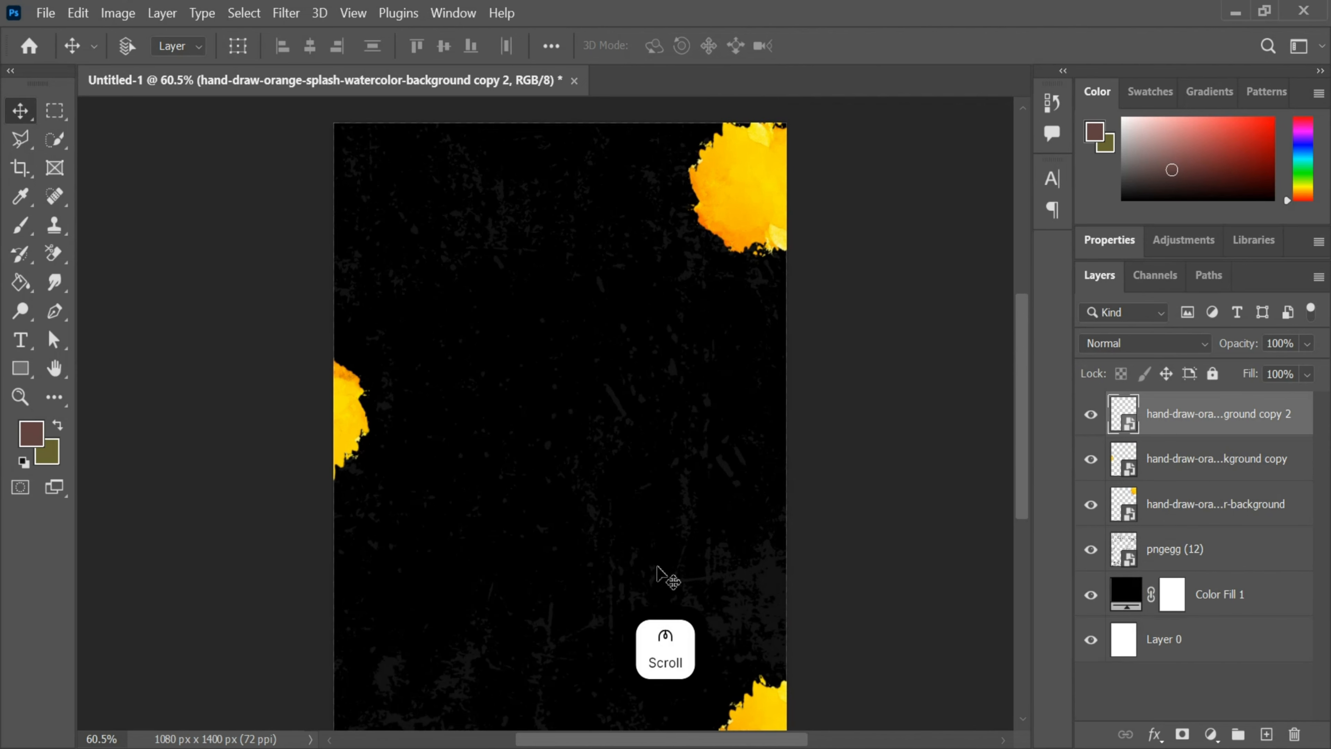
scroll(726, 503, "down", 1)
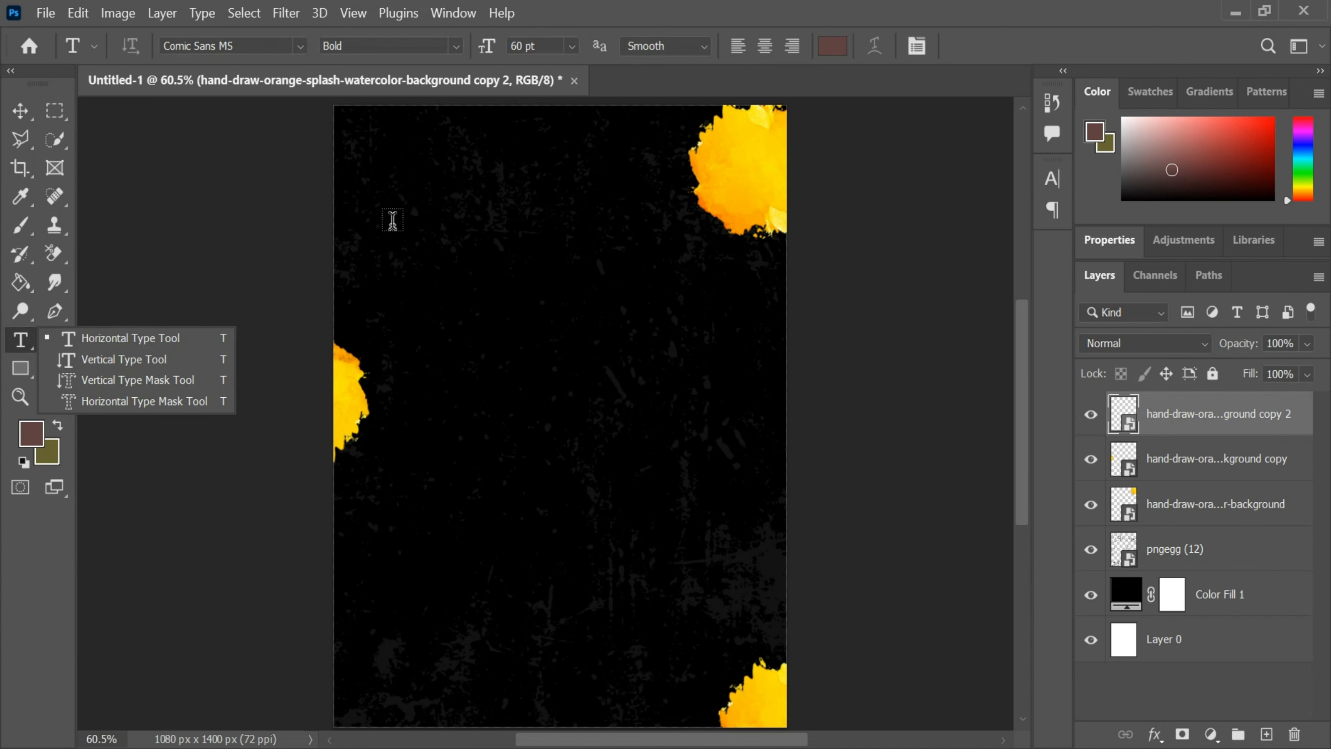
Step: Add the title "FOOD MENU" on two lines in white (ffffff) near the page's upper left
left_click(825, 51)
left_click_drag(718, 318, 580, 257)
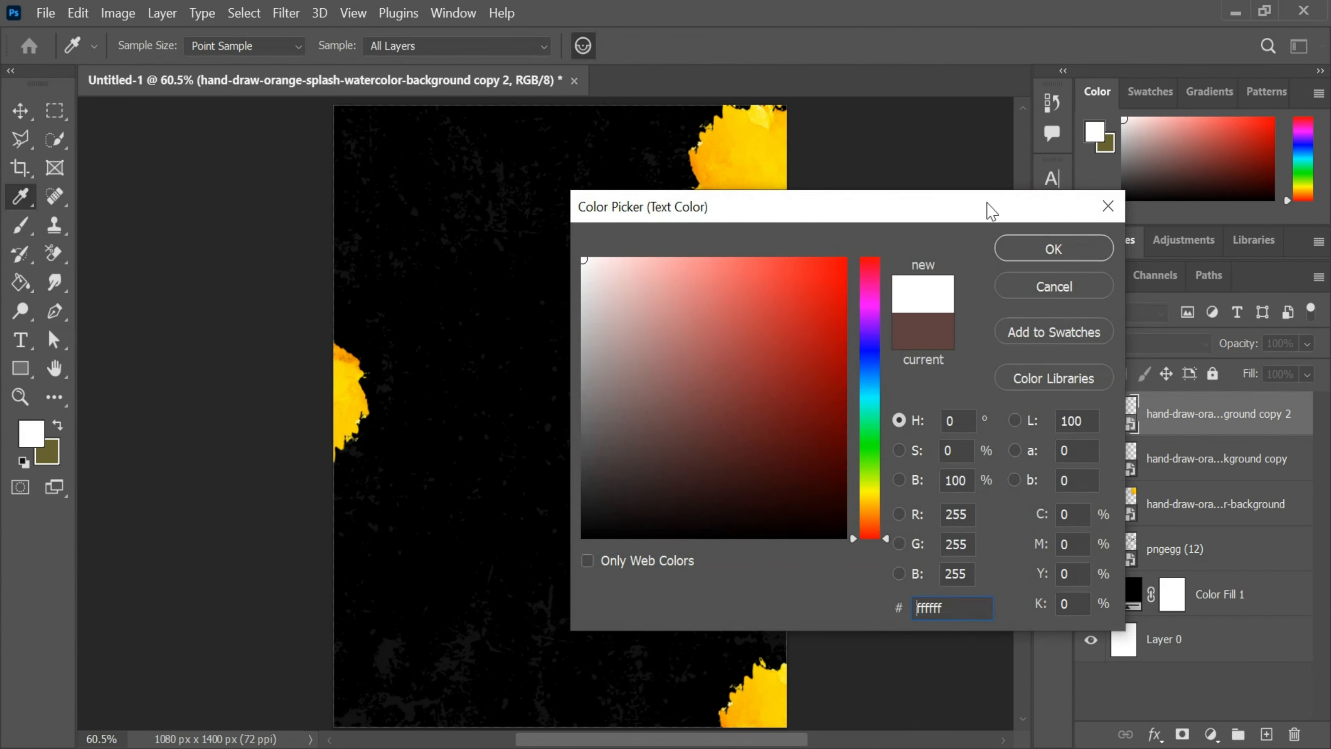
left_click(1079, 247)
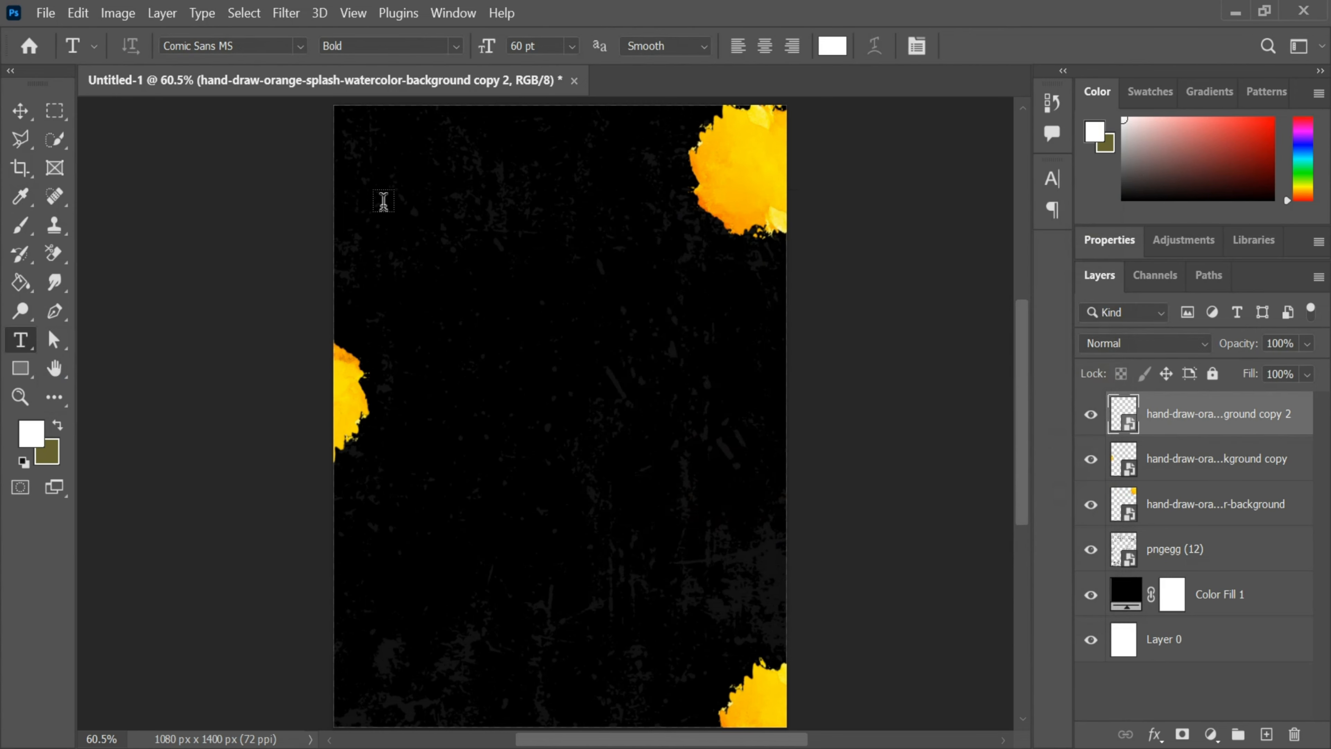
left_click(407, 215)
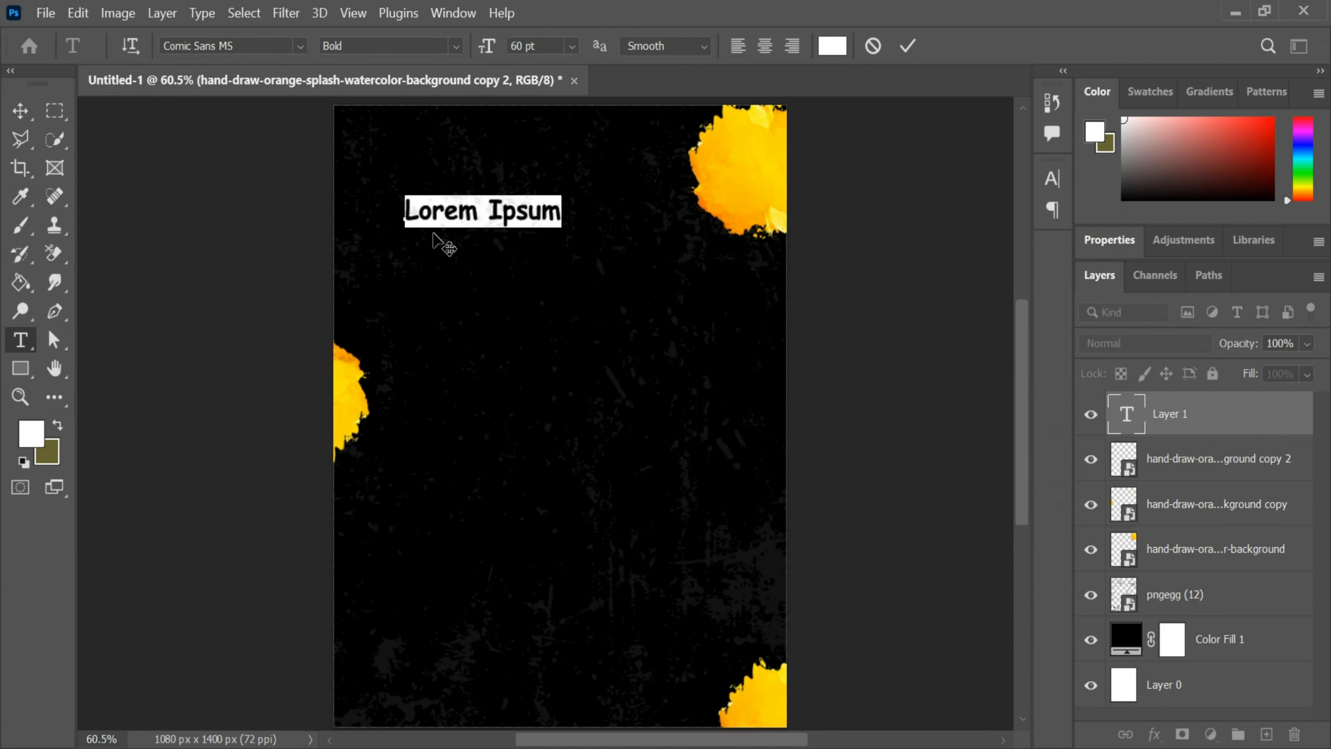
left_click(629, 164)
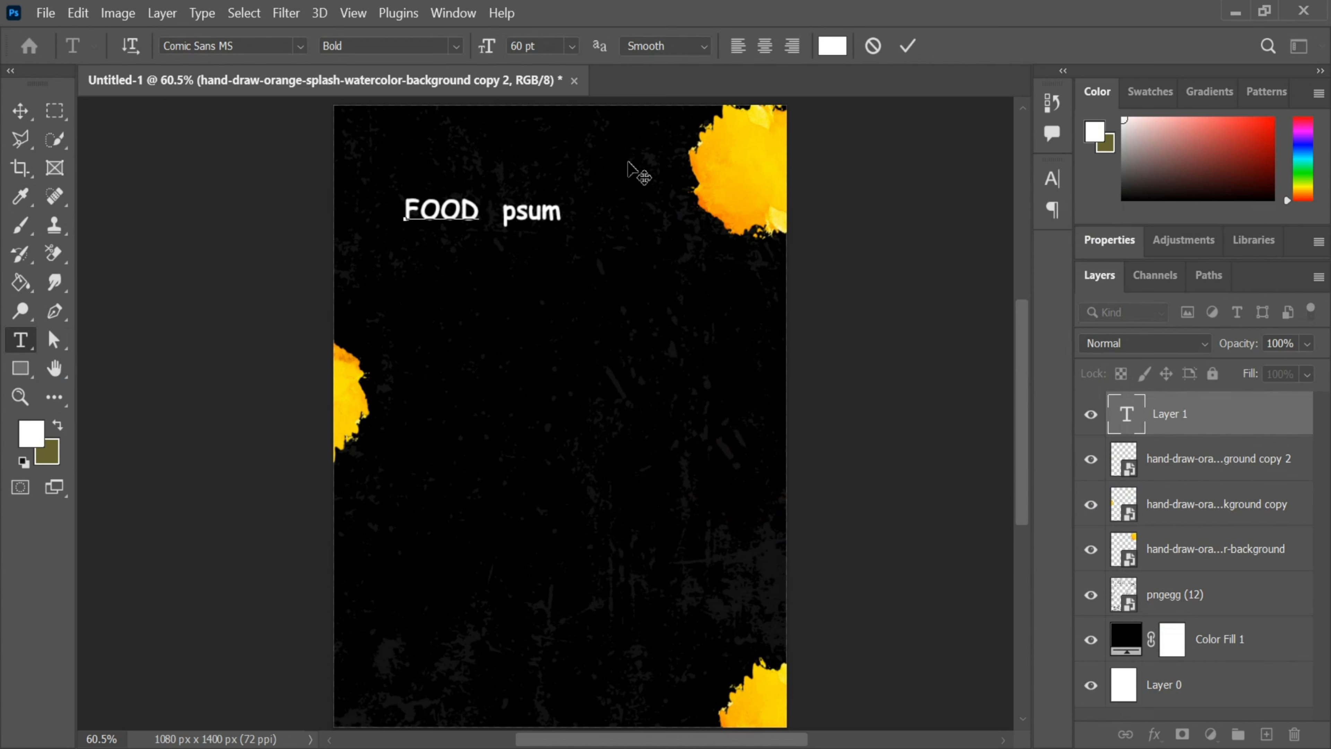
key("shift+Return")
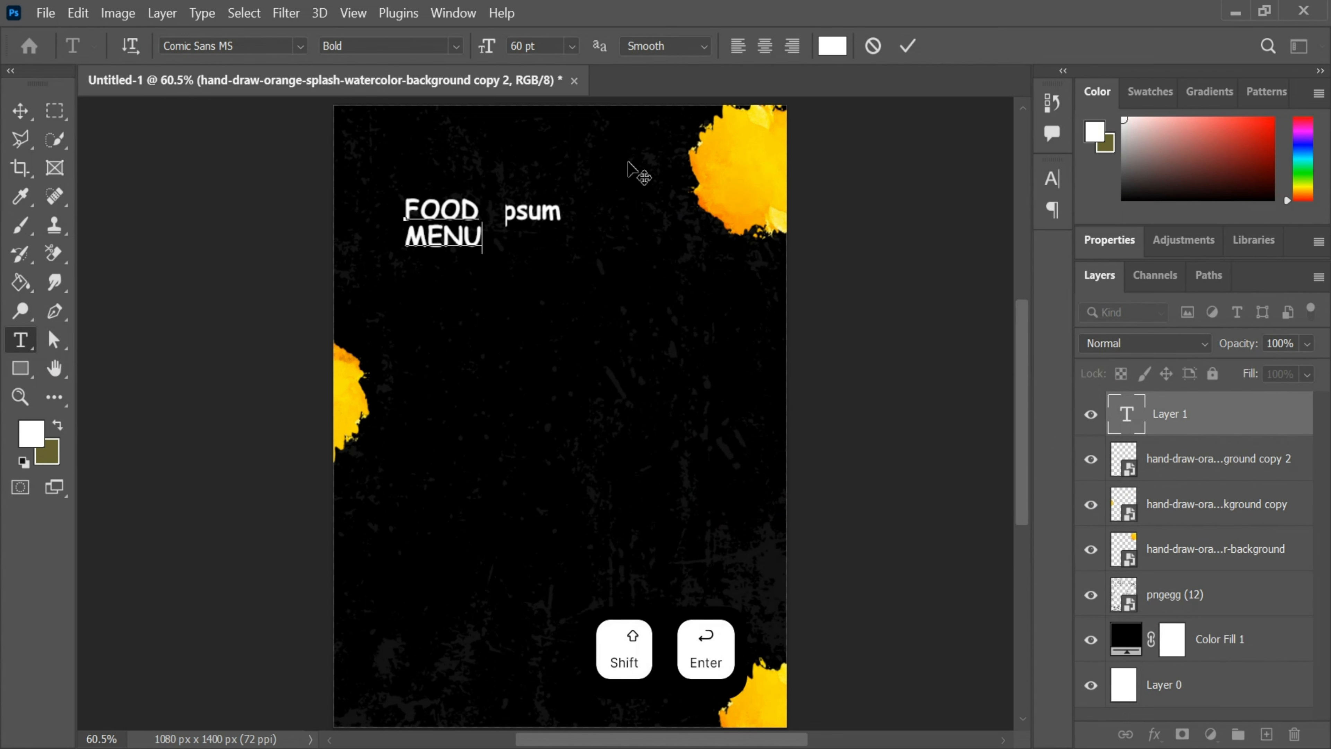
left_click(910, 47)
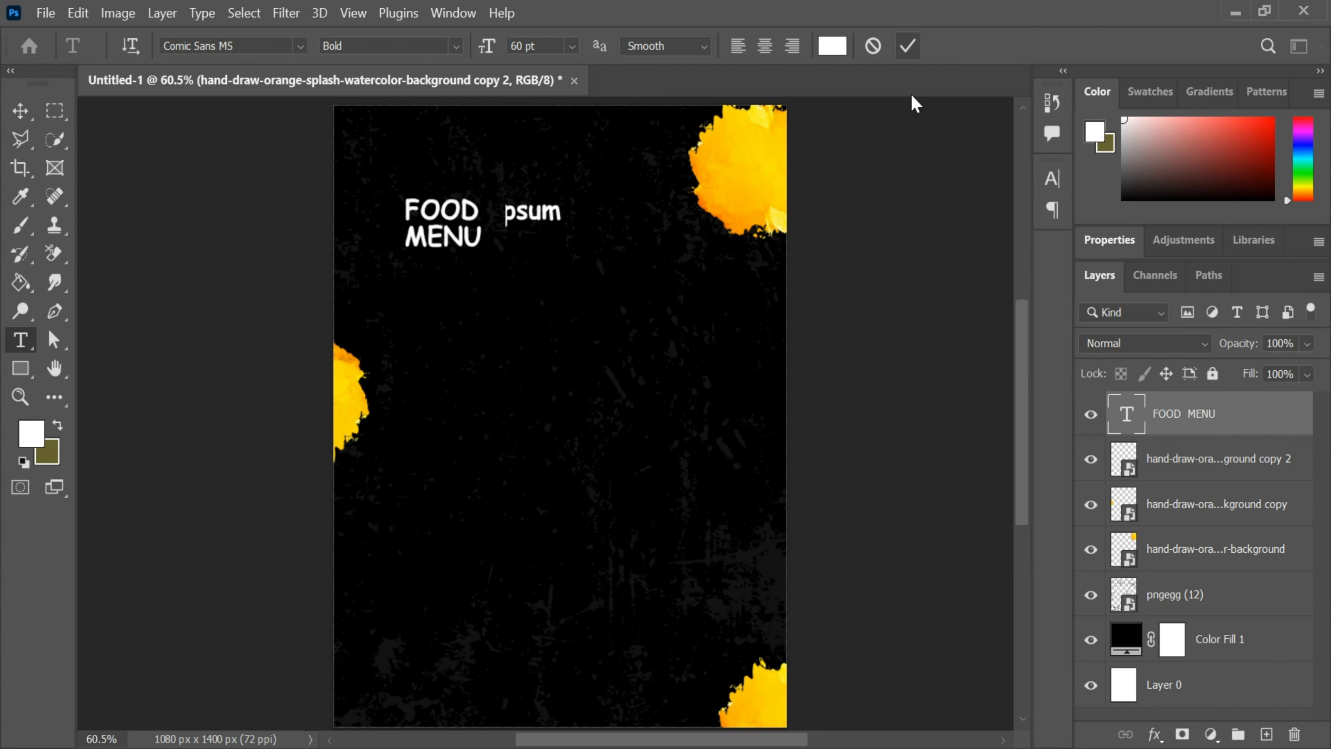
Step: Recolor the word "MENU" in yellow (fddf02) sampled from the corner splash
left_click_drag(407, 239, 493, 235)
left_click(832, 46)
left_click(752, 134)
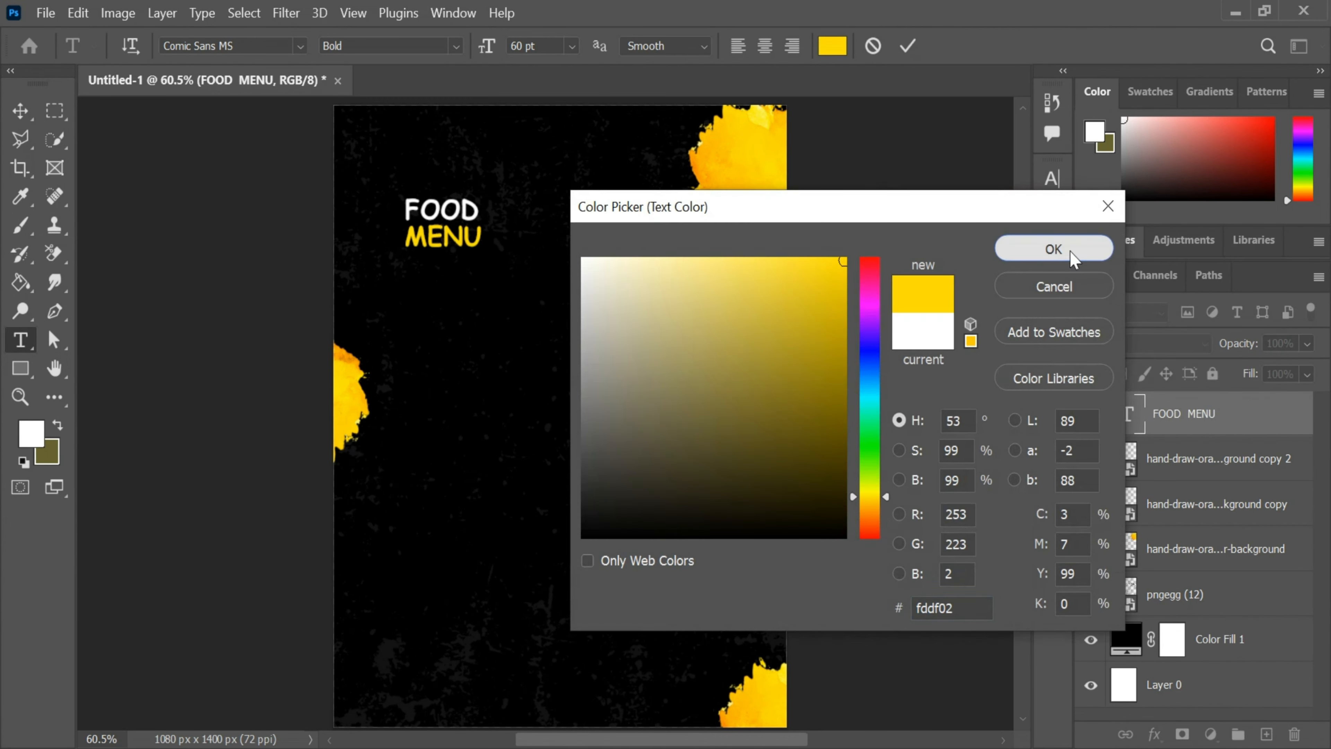
left_click(1043, 250)
left_click(910, 47)
Step: Enlarge the FOOD MENU title to about 118 pt and position it in the page's upper-left area
scroll(354, 352, "down", 1)
scroll(423, 406, "up", 1)
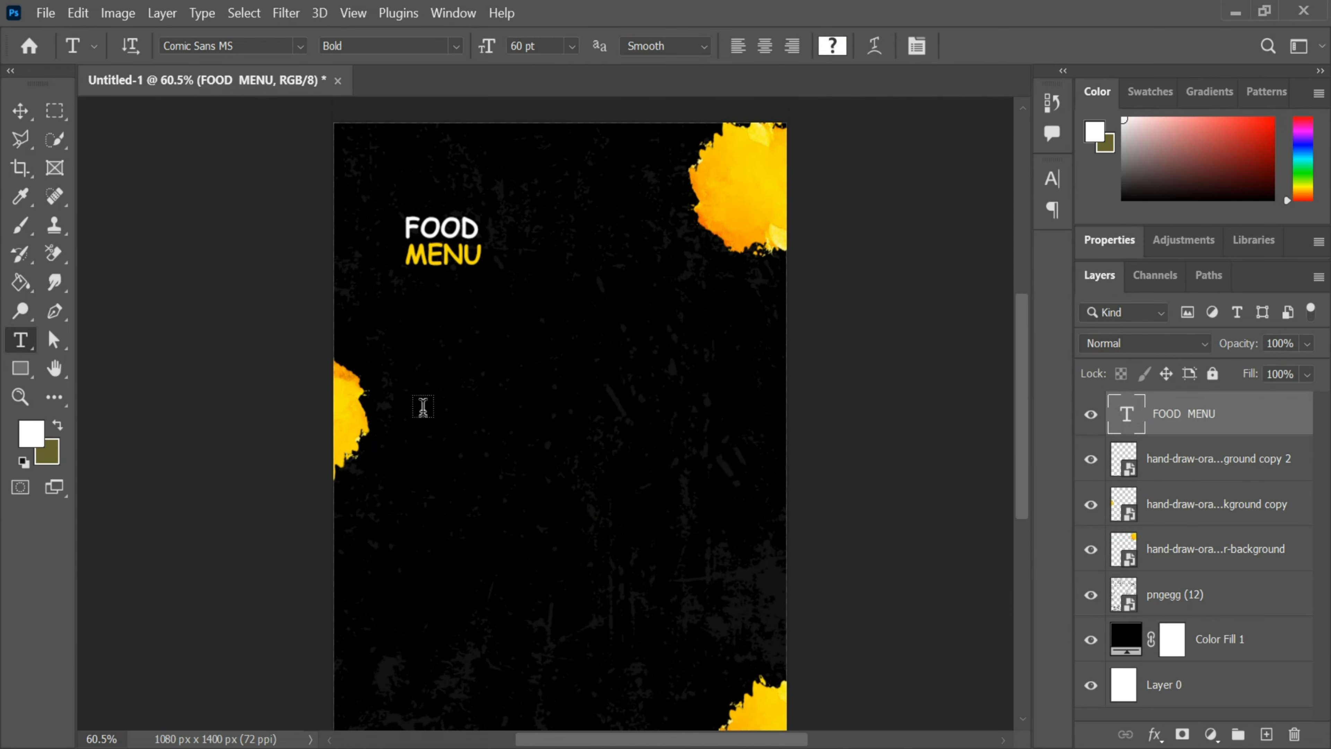
key("ctrl+t")
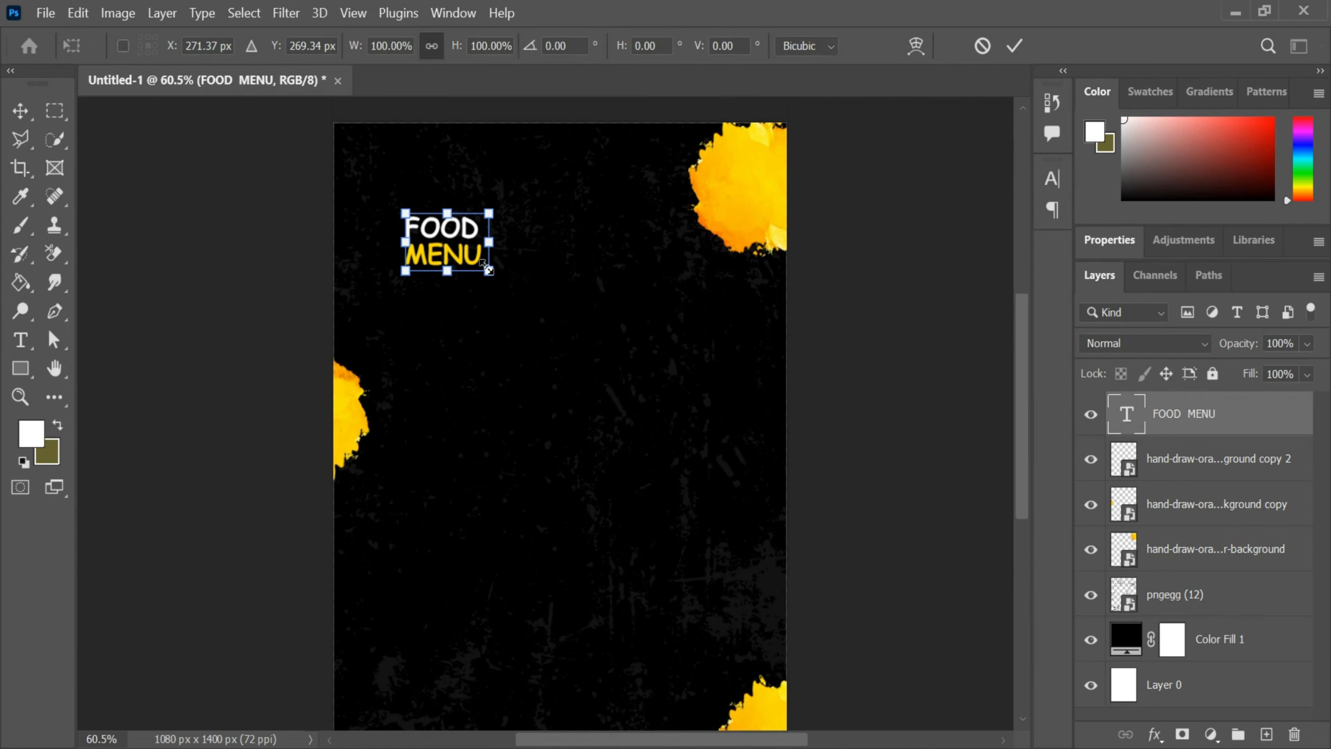
left_click_drag(498, 276, 548, 311)
left_click_drag(441, 257, 524, 231)
left_click_drag(573, 194, 549, 231)
left_click_drag(471, 283, 477, 283)
left_click_drag(559, 218, 544, 229)
left_click_drag(428, 301, 481, 294)
scroll(704, 319, "down", 1)
scroll(610, 339, "up", 1)
left_click(1013, 46)
Step: Change the font of the whole FOOD MENU title to Arial Bold
left_click(553, 300)
key("ctrl+a")
left_click(303, 47)
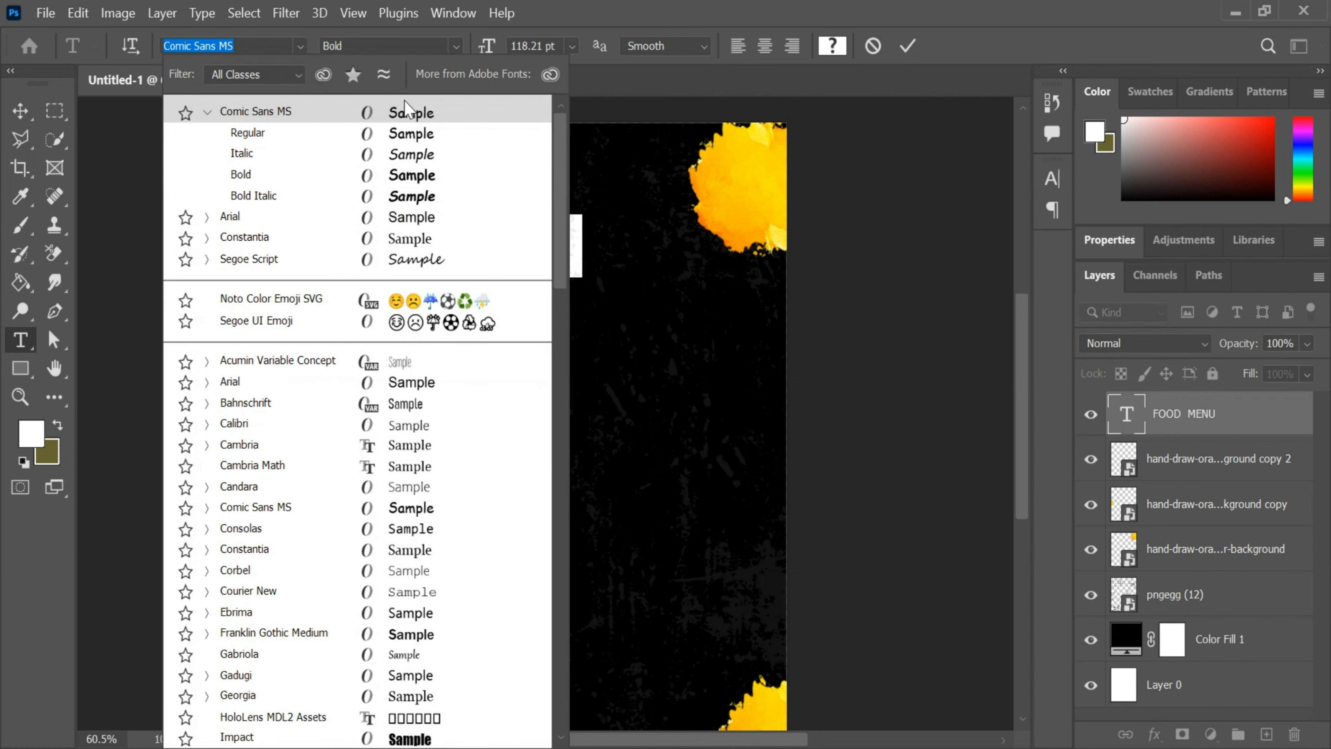
left_click(394, 154)
left_click(300, 46)
left_click(327, 138)
left_click(457, 47)
left_click(415, 98)
left_click(910, 47)
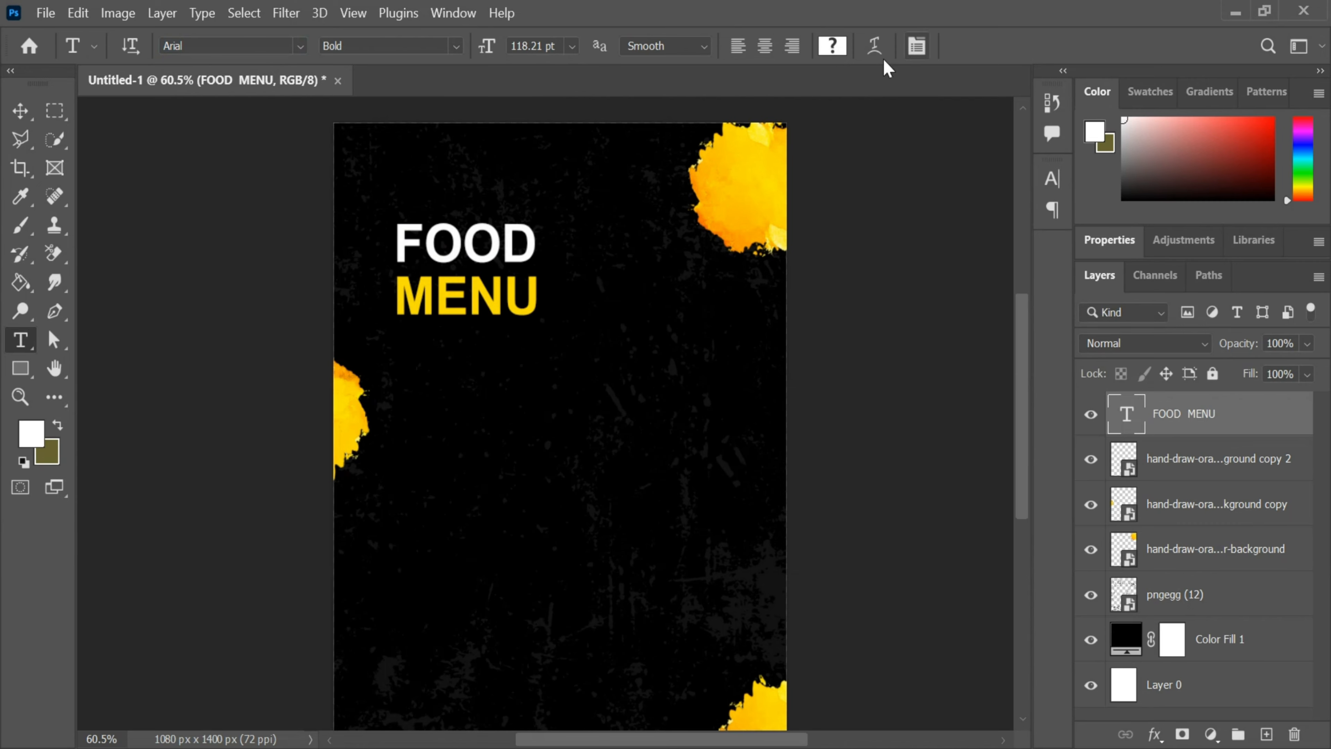
Step: Duplicate the lower-right splash to the right of the page's middle, below the title, and scale the copy down slightly
scroll(345, 262, "down", 6)
scroll(528, 348, "up", 9)
scroll(392, 491, "down", 4)
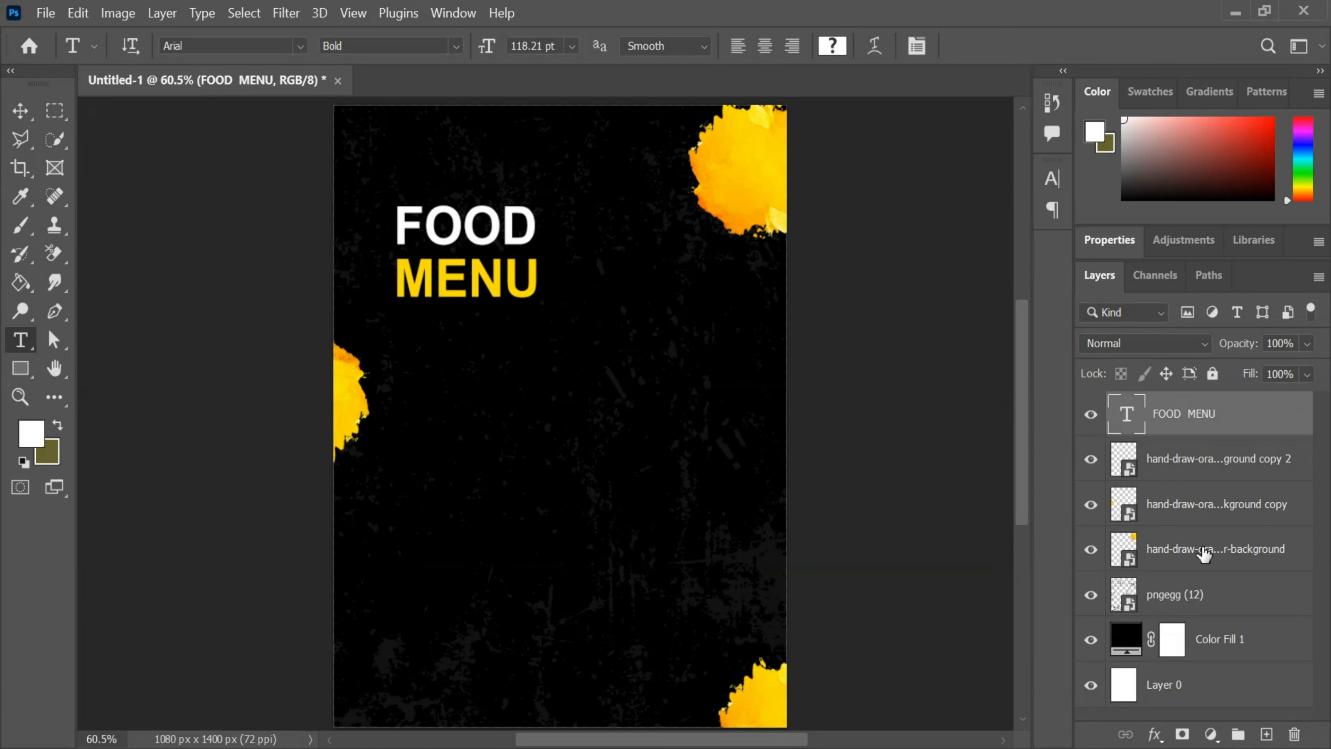
left_click(1159, 467)
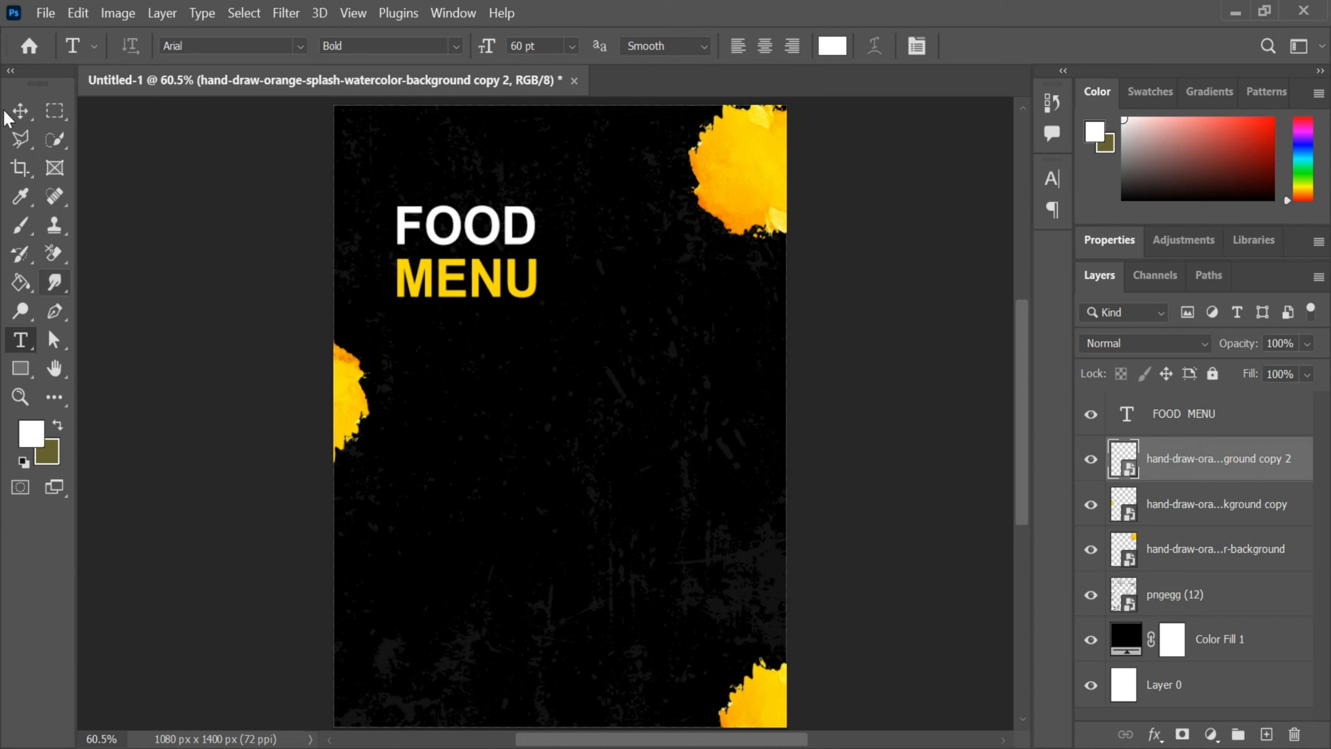
key("v")
left_click_drag(760, 692, 649, 375)
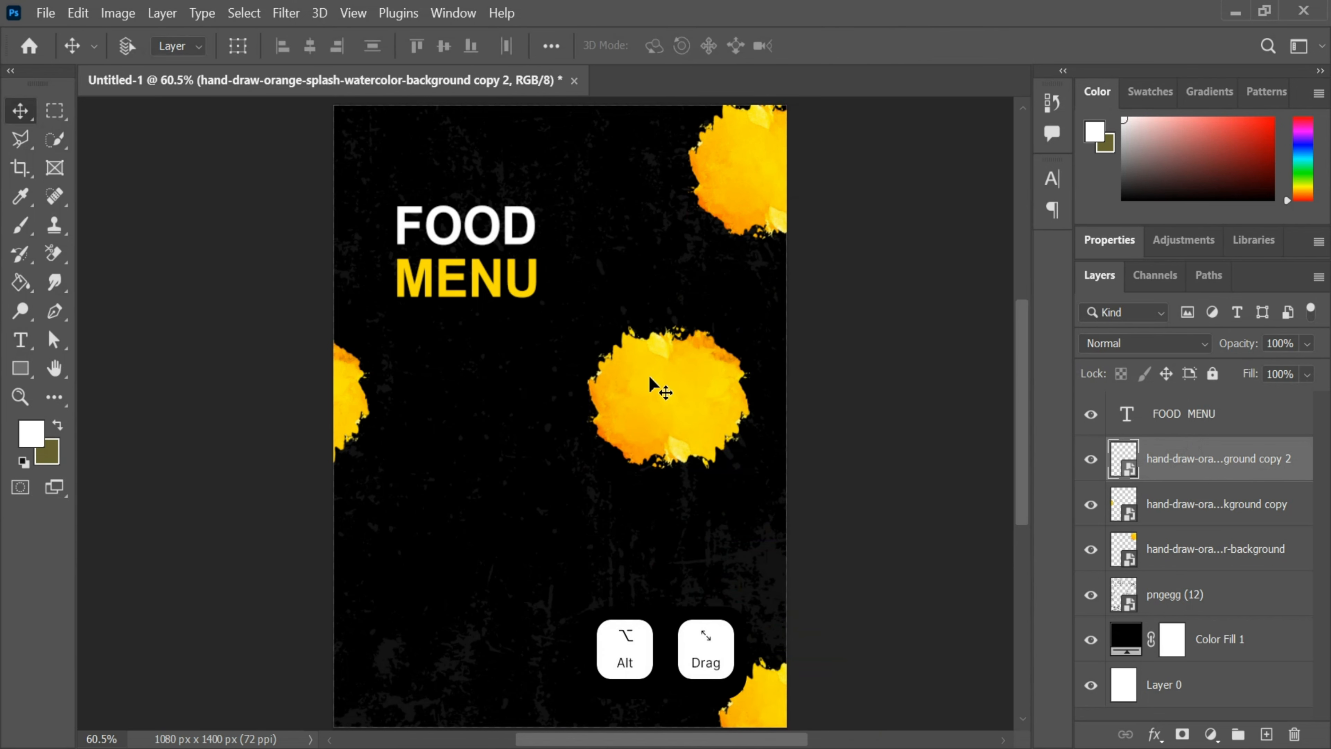
key("ctrl+t")
left_click_drag(763, 297, 736, 324)
mouse_move(691, 399)
left_mouse_down()
mouse_move(703, 387)
mouse_move(684, 384)
mouse_move(705, 401)
mouse_move(704, 387)
left_mouse_up()
left_click_drag(746, 305, 733, 323)
left_click_drag(704, 406, 705, 397)
left_click(1029, 53)
Step: Place the burger image pngegg (16), scaled down so that it stands on the middle-right splash
key("alt+Tab")
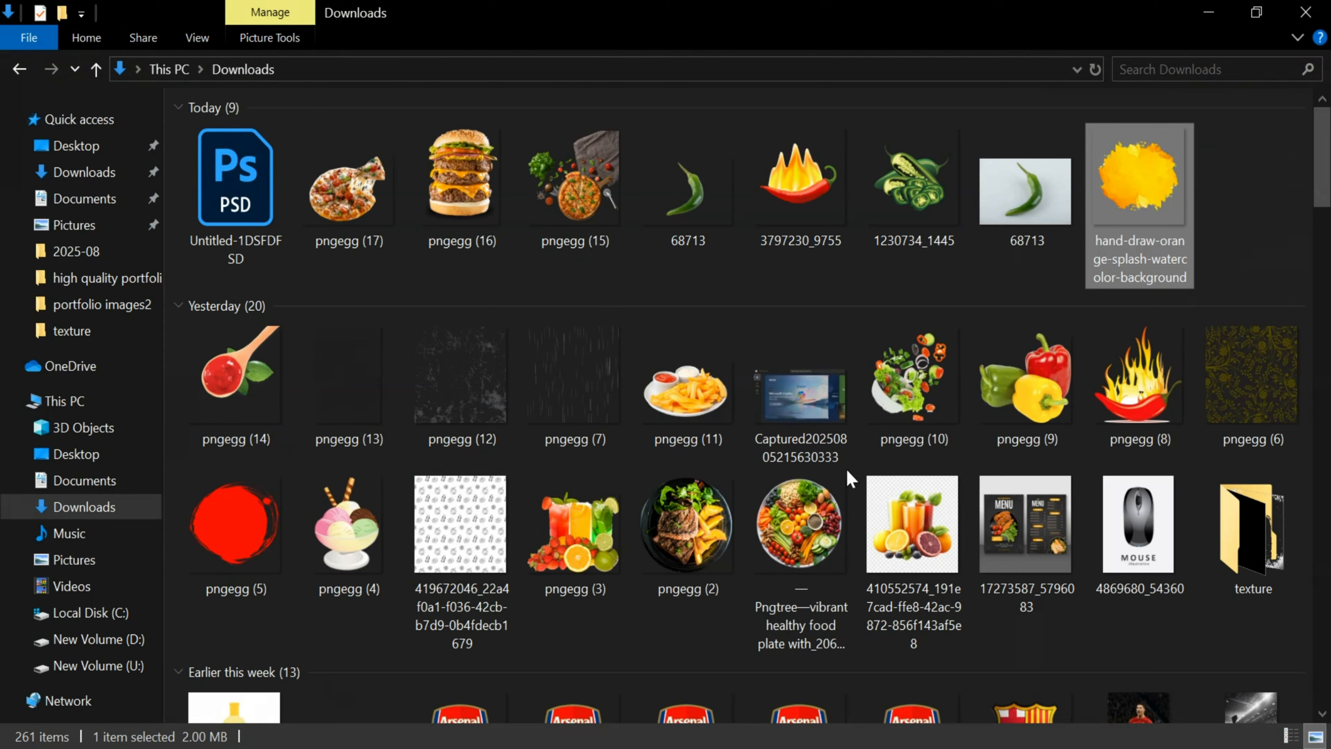
left_click(461, 181)
left_click_drag(847, 729, 648, 440)
left_click_drag(641, 352, 568, 399)
left_click_drag(555, 468, 710, 291)
left_click_drag(717, 234, 705, 270)
left_click_drag(667, 341, 689, 342)
left_click_drag(723, 259, 717, 267)
left_click_drag(684, 347, 688, 343)
left_click(1029, 47)
Step: Draw a rectangle about 260 by 53 px just below the word "MENU", aligned with its left edge
scroll(994, 130, "down", 1)
left_click(20, 368)
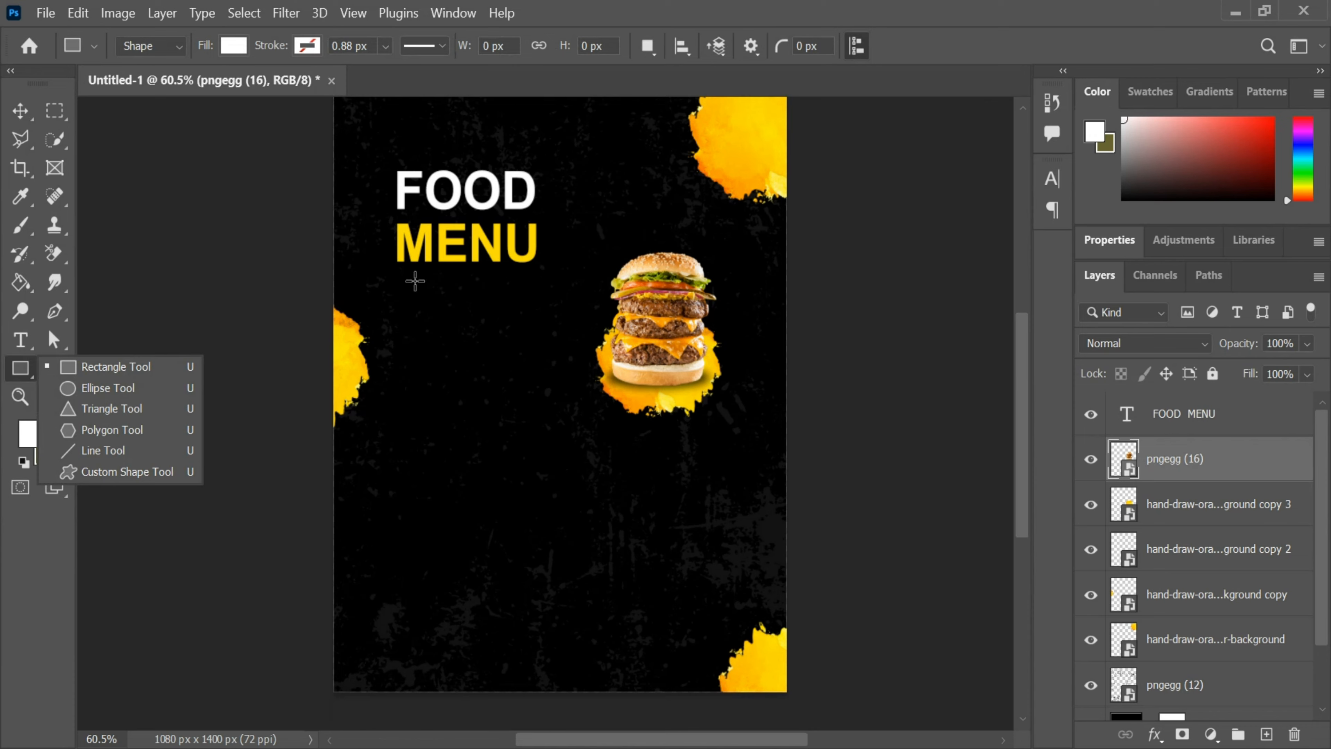
scroll(406, 337, "up", 1)
left_click(94, 367)
left_click_drag(392, 327, 498, 347)
Step: Fill the rectangle below the title with the recently used yellow
left_click(244, 50)
left_click(751, 161)
left_click(721, 362)
left_click(234, 46)
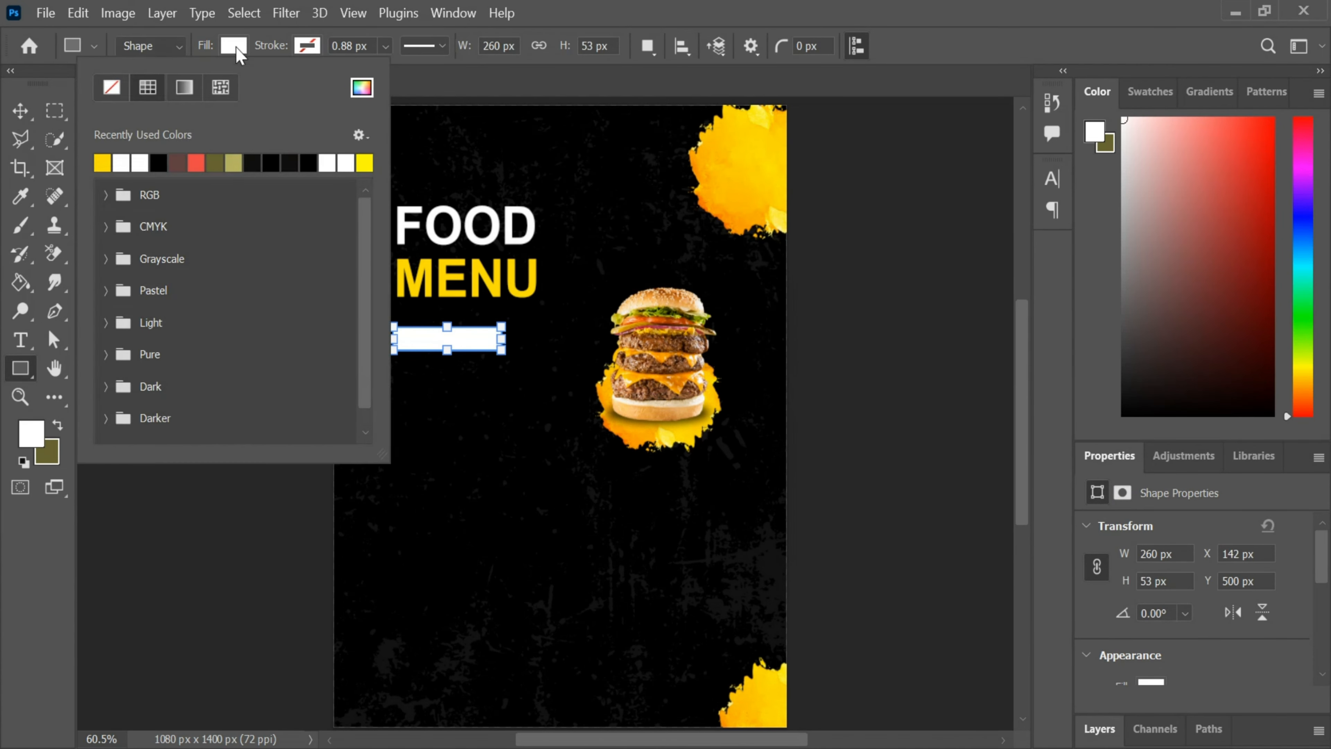
left_click(102, 162)
left_click(19, 527)
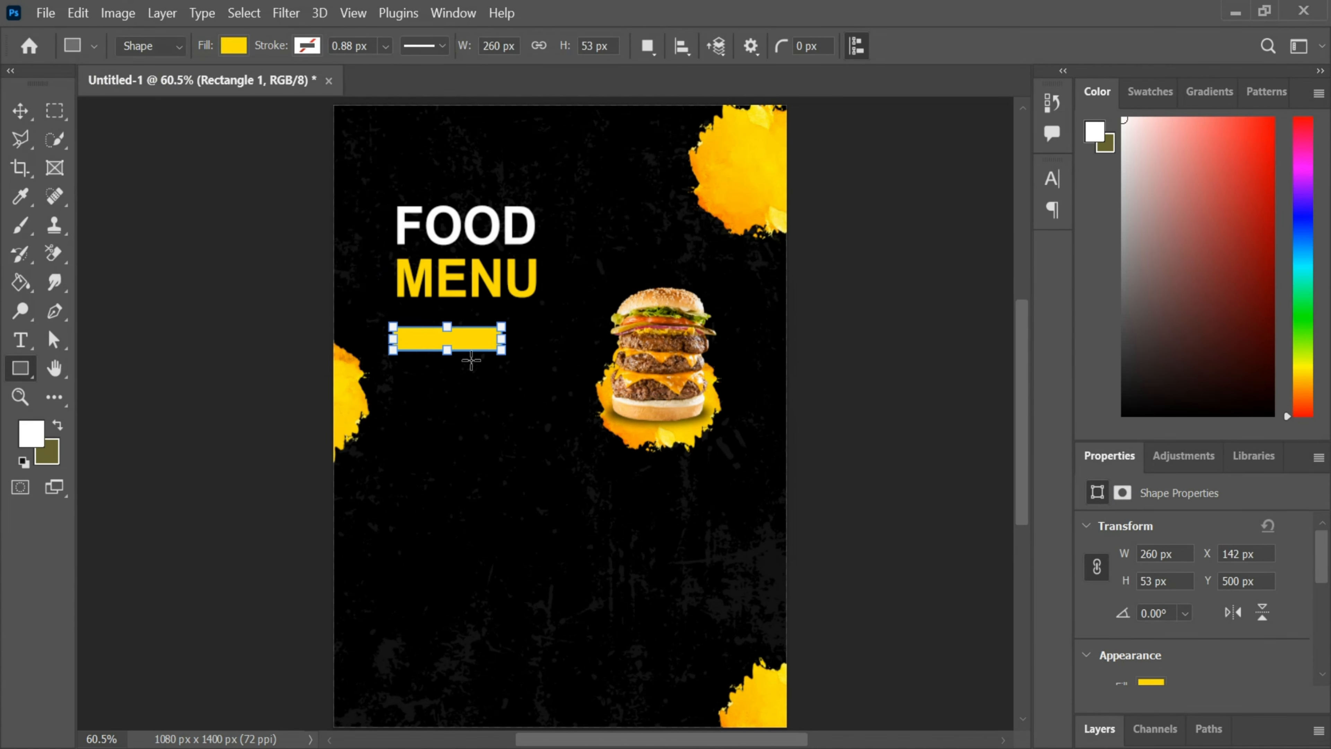
Step: Resize the yellow bar below the title to about 310 by 43 px and nudge it right to line up with "MENU"
mouse_move(493, 341)
left_mouse_down()
mouse_move(531, 350)
mouse_move(519, 344)
left_mouse_up()
scroll(382, 340, "down", 1)
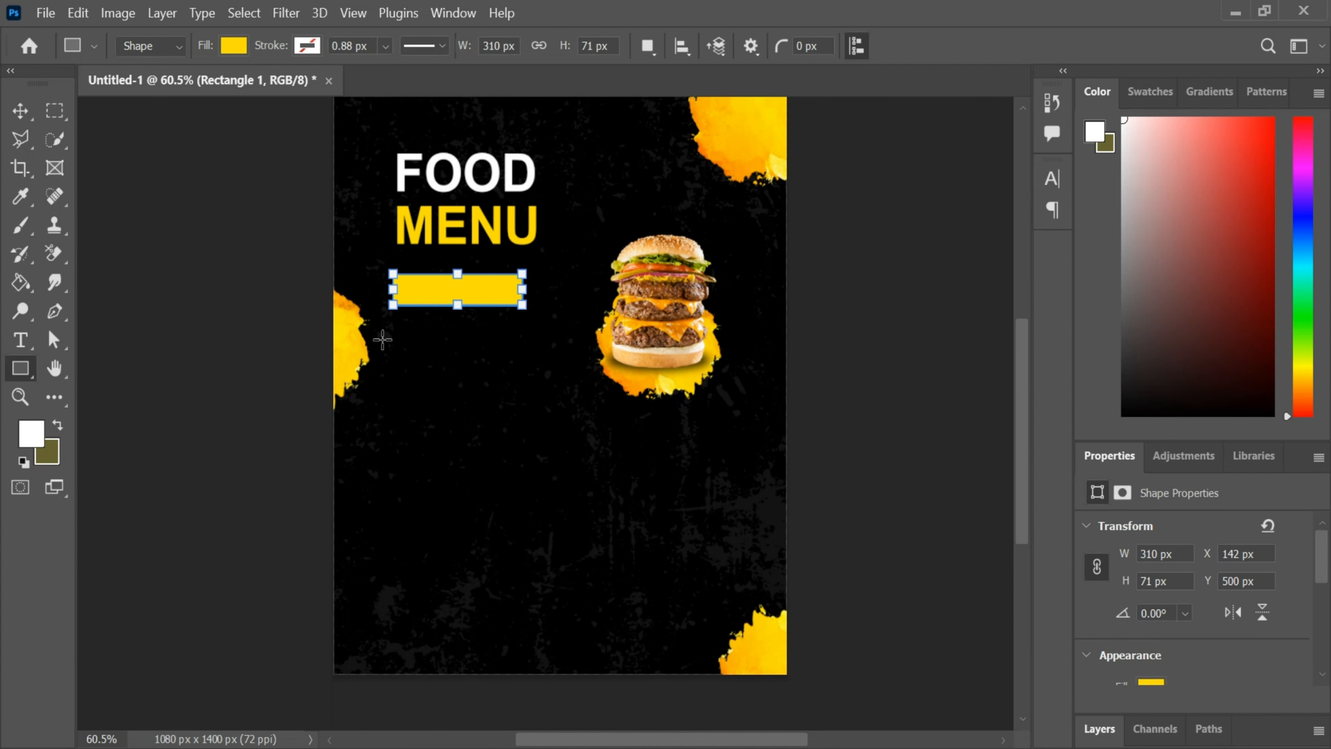
mouse_move(459, 301)
left_mouse_down()
mouse_move(444, 279)
mouse_move(478, 293)
left_mouse_up()
Step: Add a new text line reading "MAIN COURSE" in the empty area below the yellow bar
scroll(474, 304, "up", 3)
key("t")
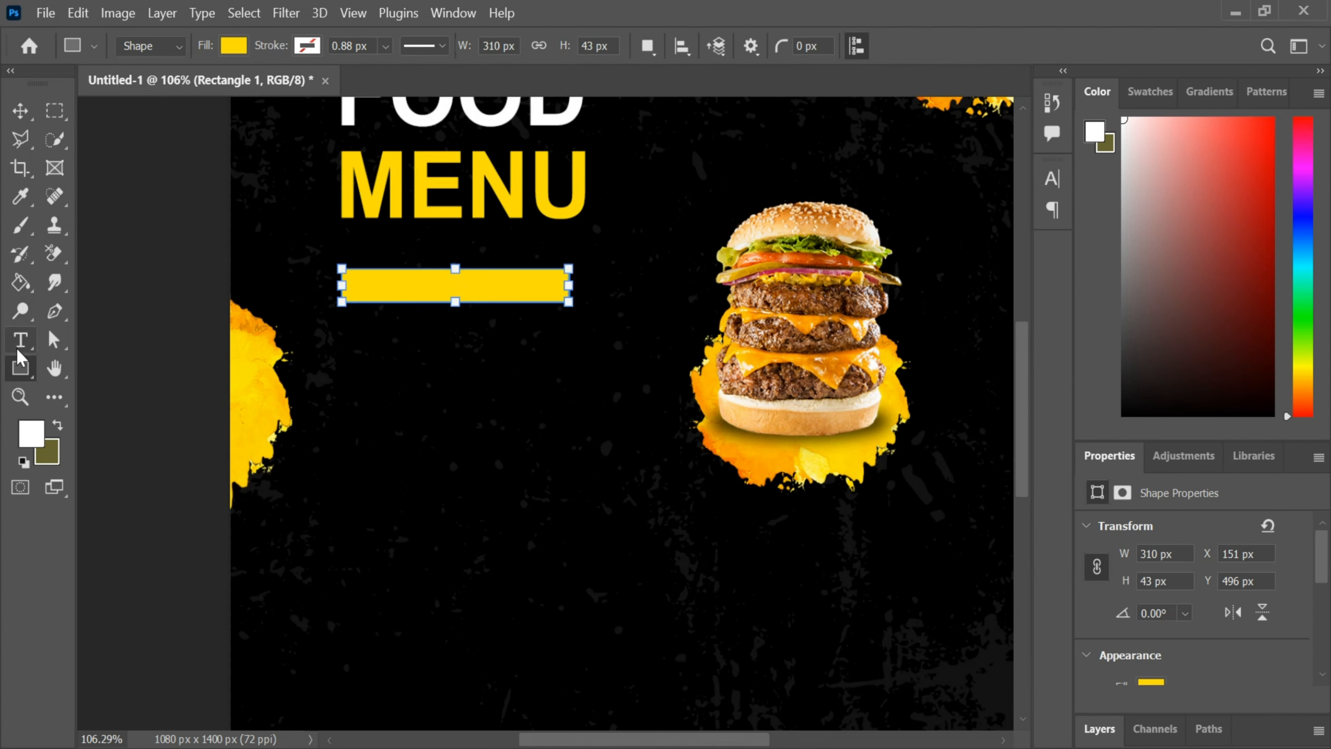
left_click(395, 424)
key("BackSpace")
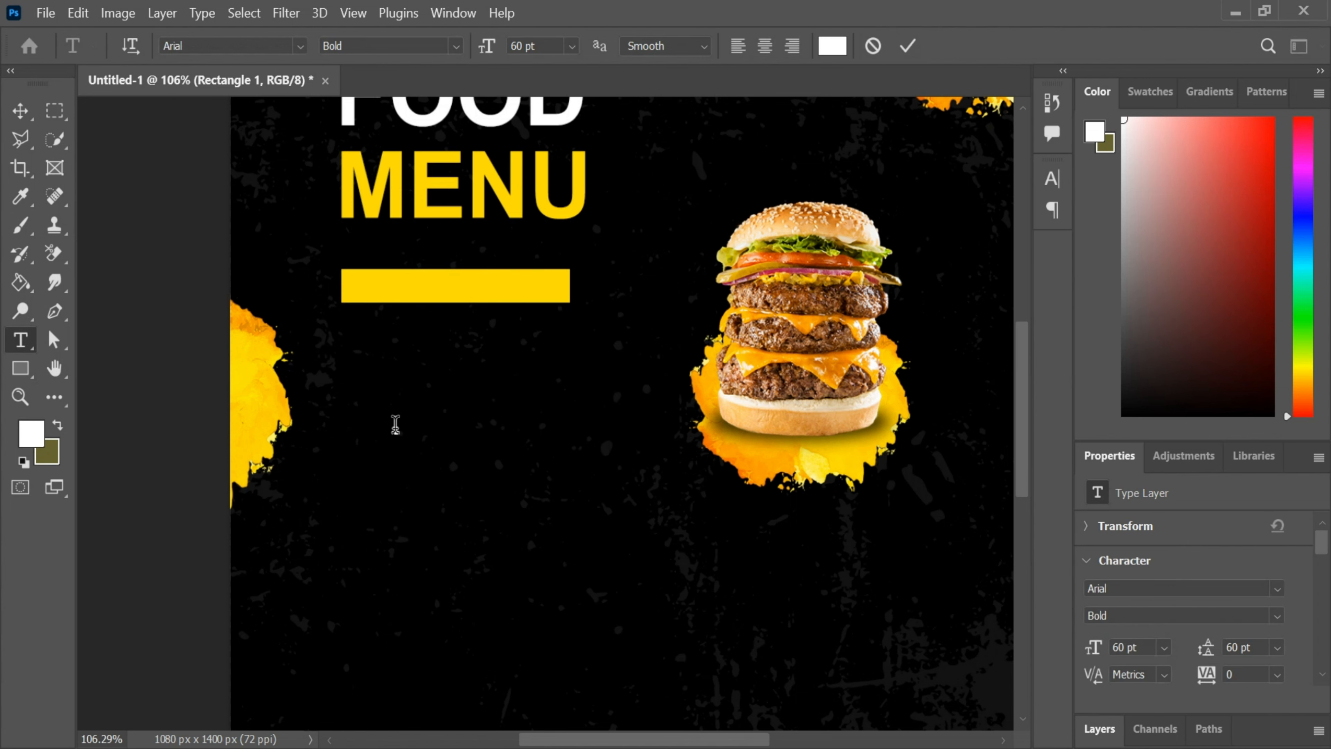
type("MAIN COURSE")
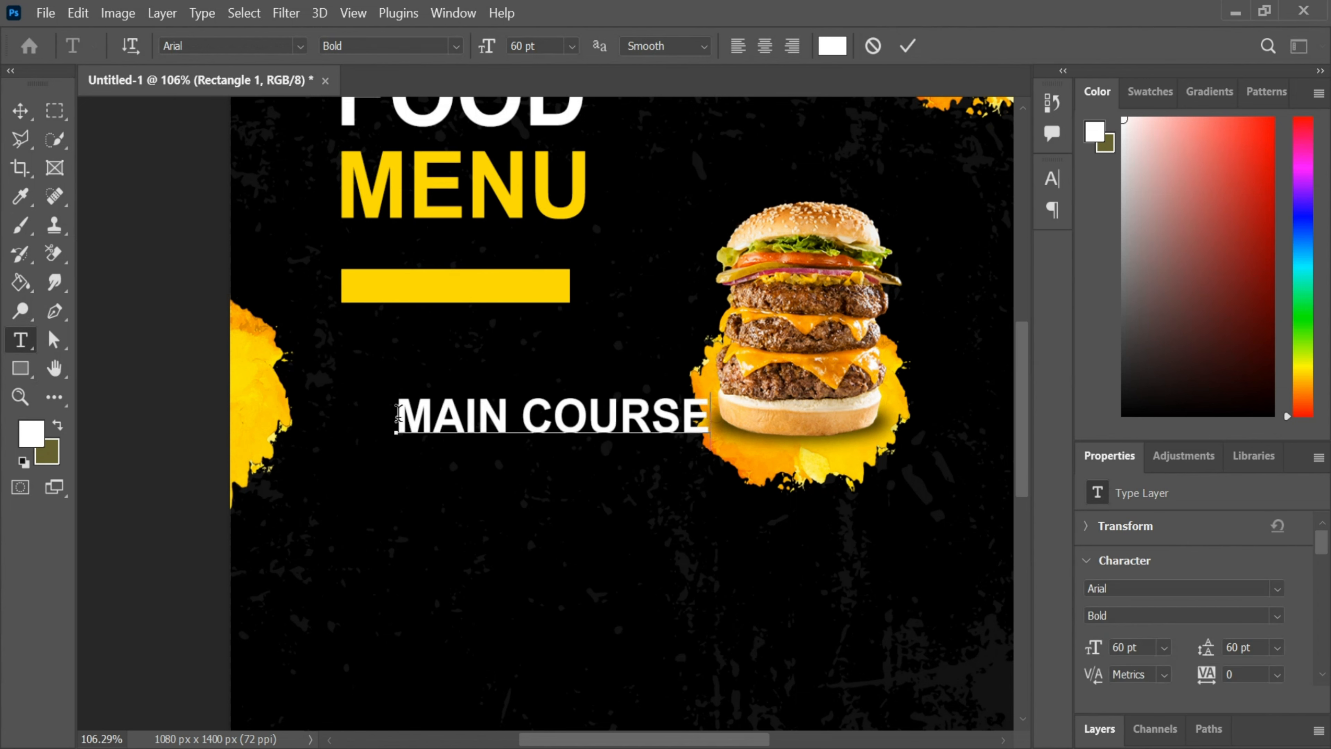
Step: Try to recolour the "MAIN COURSE" text black
left_click_drag(398, 423, 849, 421)
left_click(845, 54)
left_click(505, 544)
left_click(550, 481)
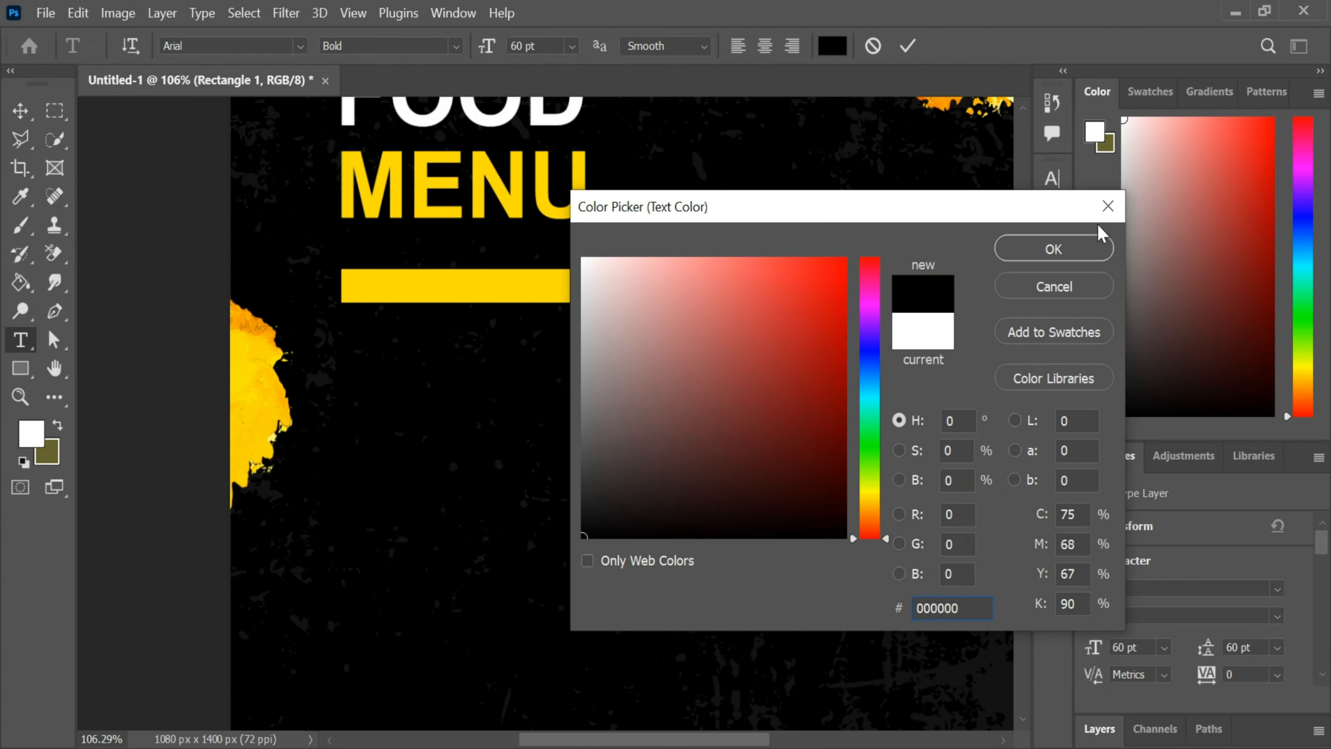
left_click(1053, 249)
left_click(908, 45)
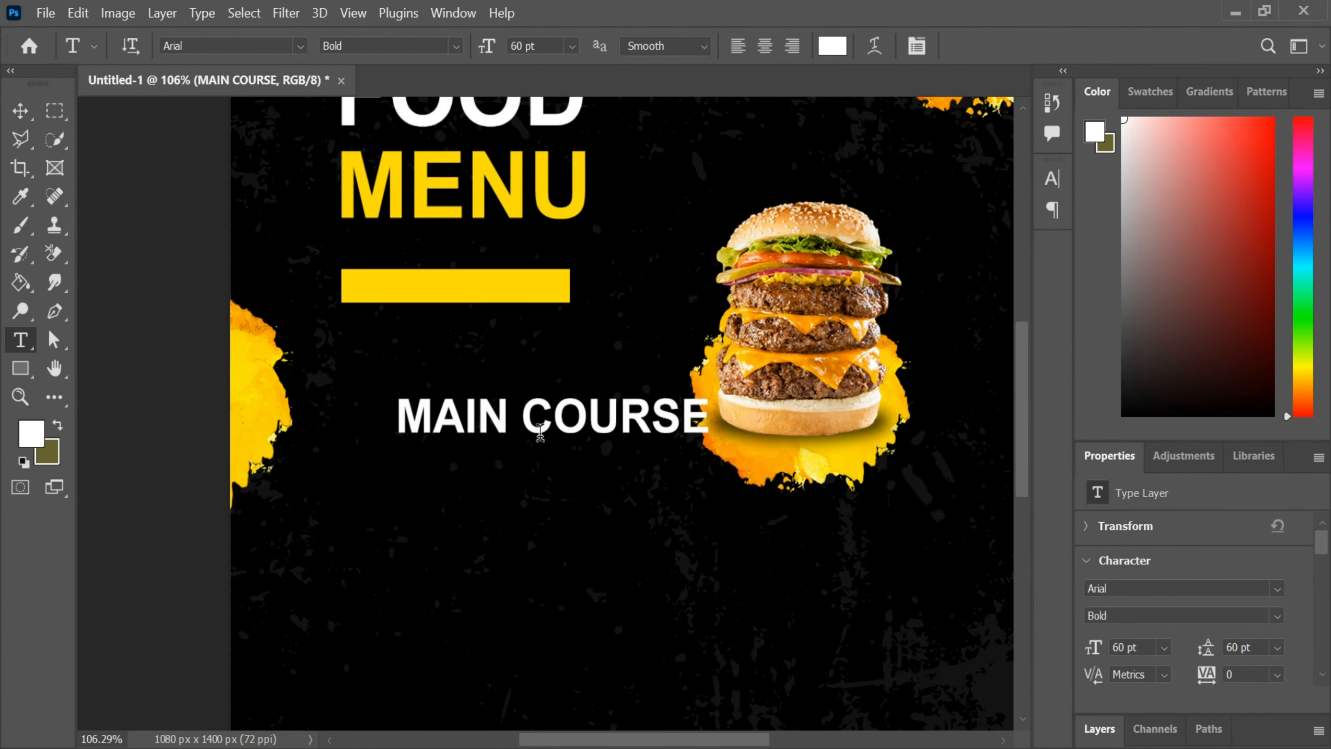
Step: Scale the "MAIN COURSE" text to about 58% and place it on the yellow bar below the title
key("ctrl+t")
left_click_drag(707, 389, 635, 405)
left_click_drag(570, 445, 516, 324)
left_click_drag(585, 283, 517, 277)
scroll(495, 316, "up", 5)
left_click_drag(584, 244, 529, 262)
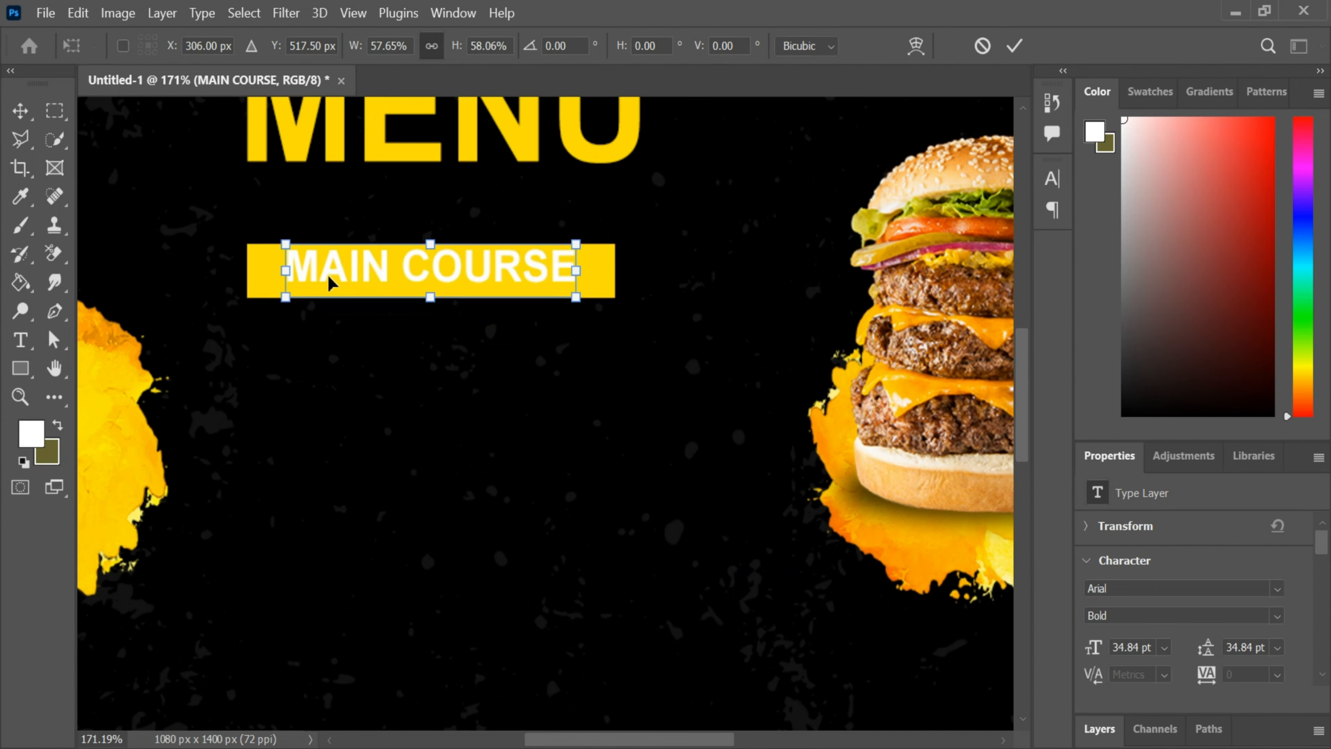
Step: Recolour the "MAIN COURSE" text black (000000) and centre it vertically within the yellow bar
left_click(20, 340)
left_click_drag(286, 267, 578, 269)
left_click(832, 47)
left_click(505, 544)
left_click(499, 559)
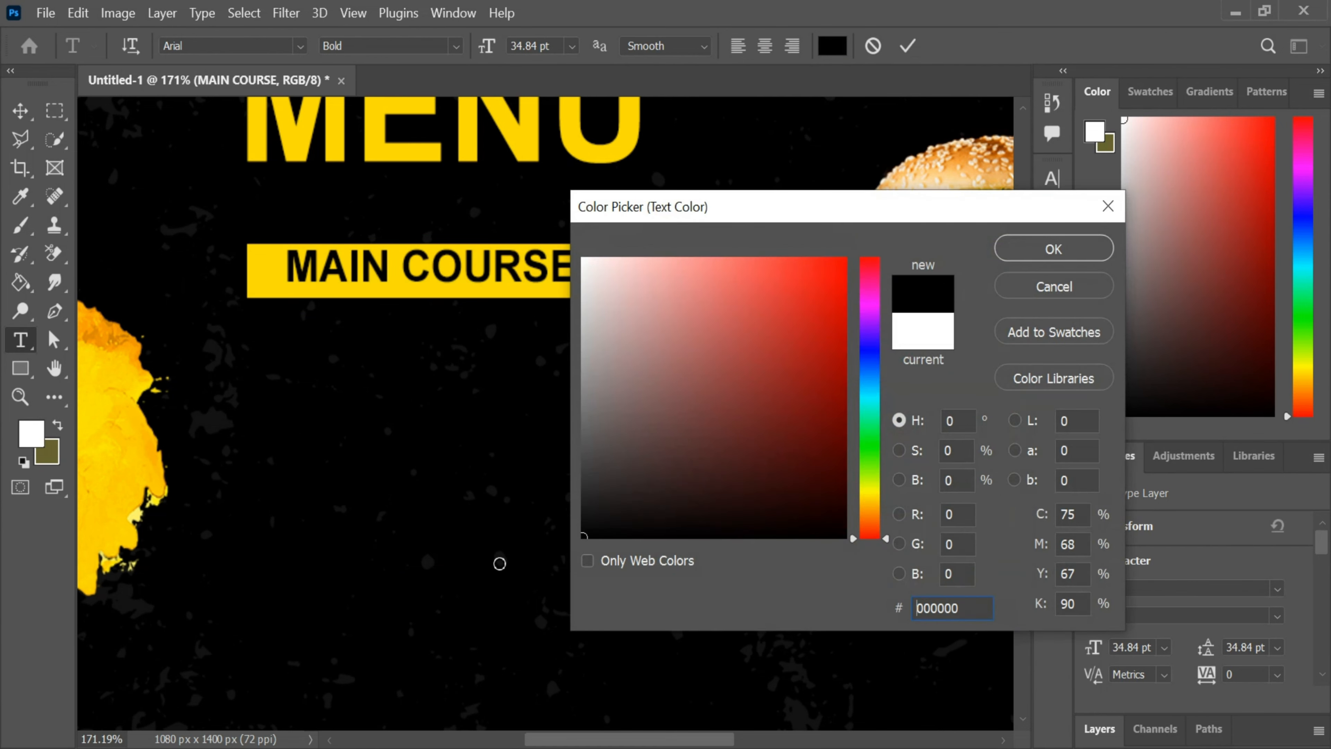
left_click(1054, 248)
scroll(503, 293, "up", 4)
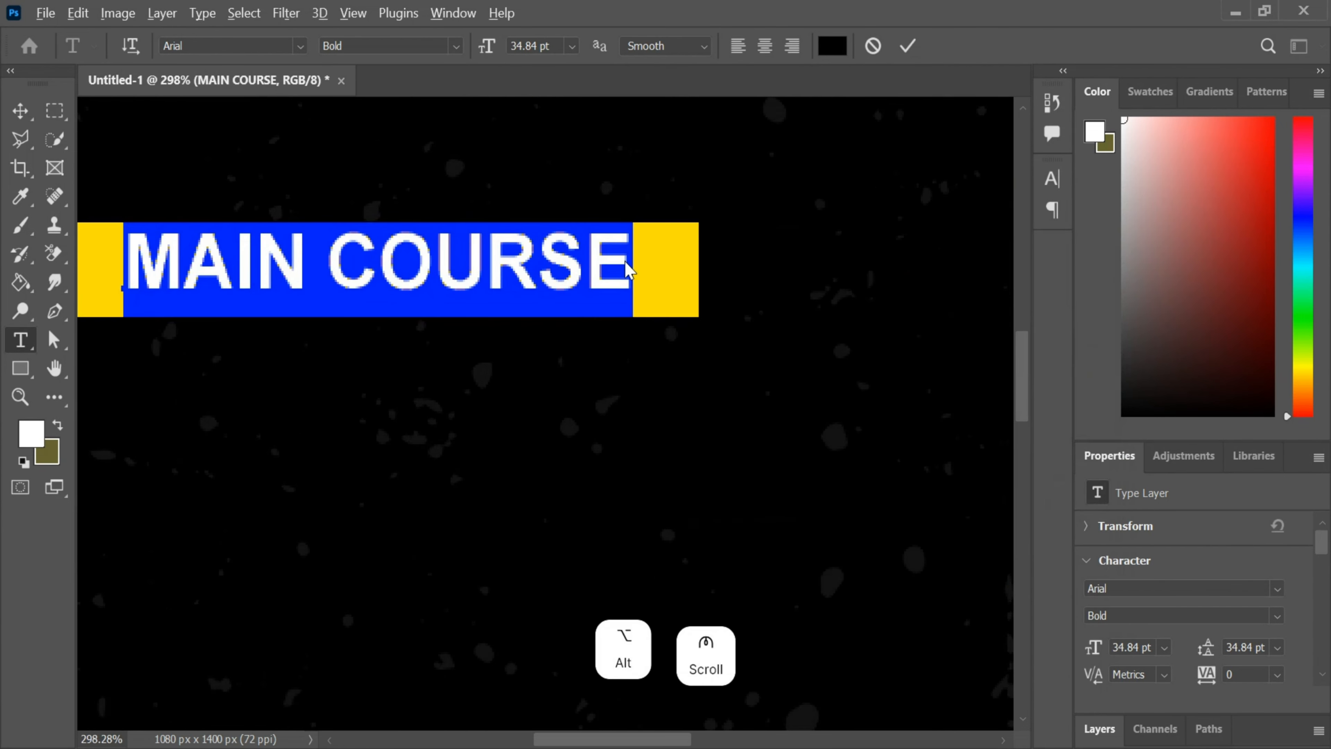
left_click(907, 48)
scroll(346, 414, "down", 1)
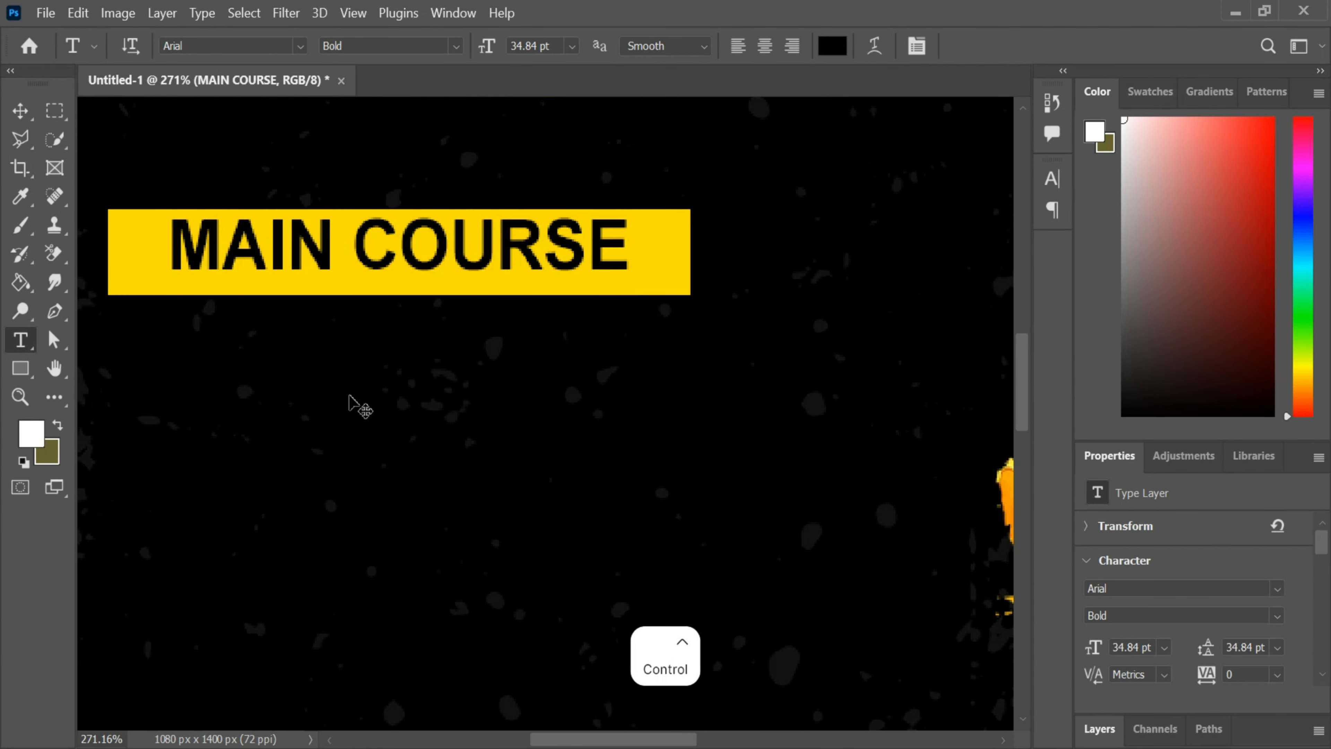
left_click(397, 255, "ctrl")
Step: Add a white text line reading "CHICKEN BURGER" followed by a wide gap and "$25" below the yellow bar
scroll(514, 380, "down", 5)
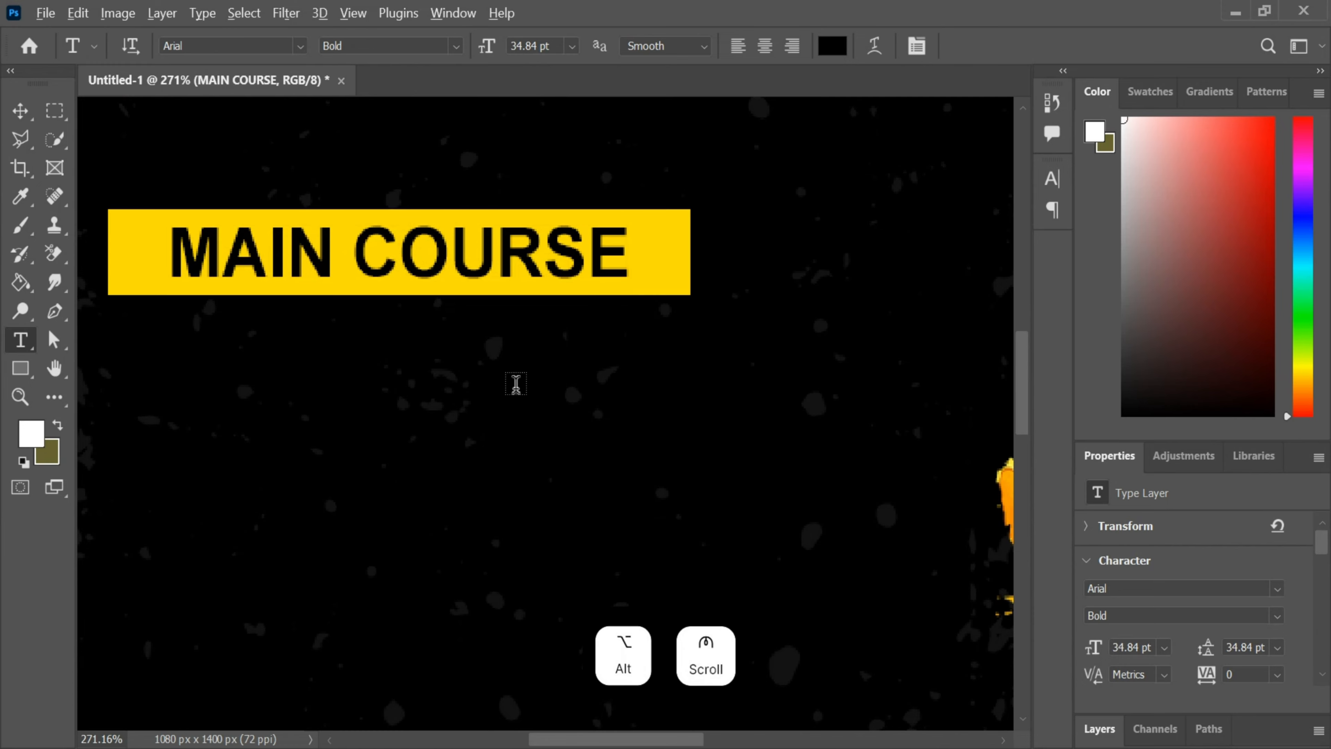
scroll(516, 384, "down", 3)
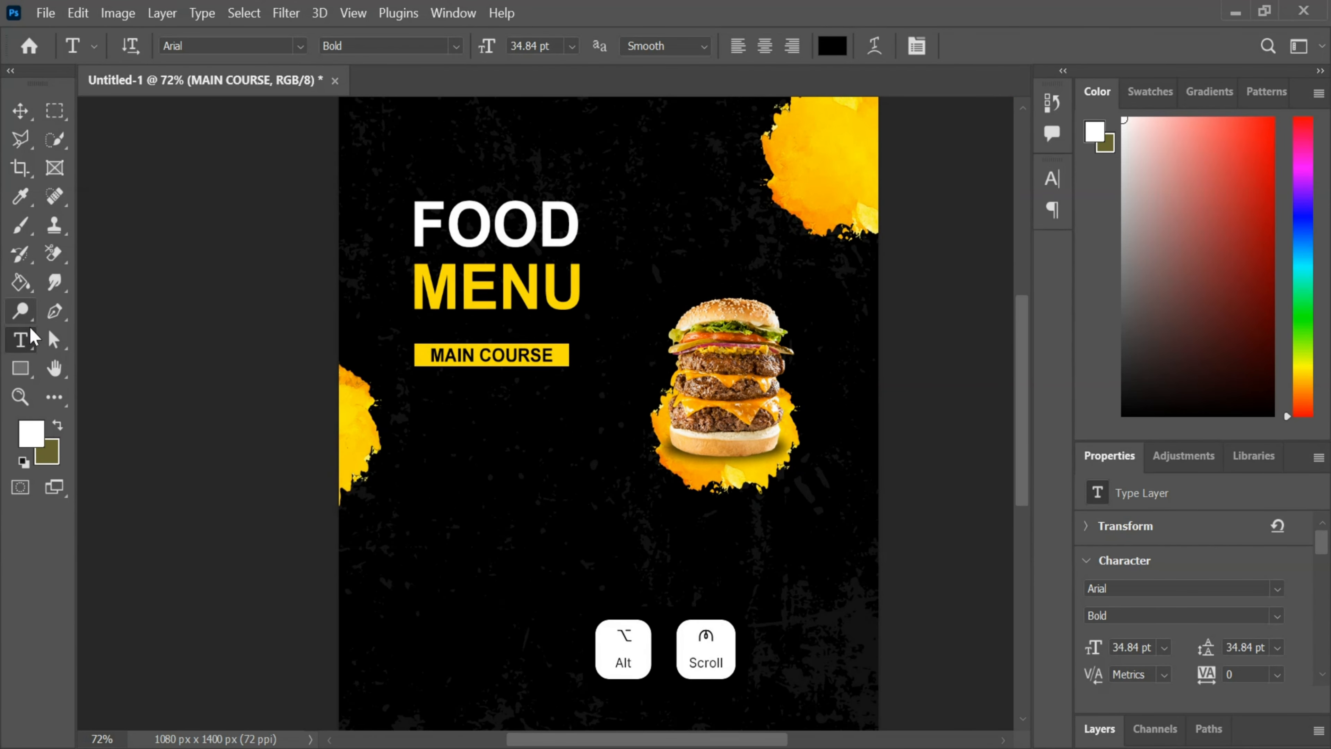
scroll(334, 397, "down", 2)
scroll(334, 397, "down", 2)
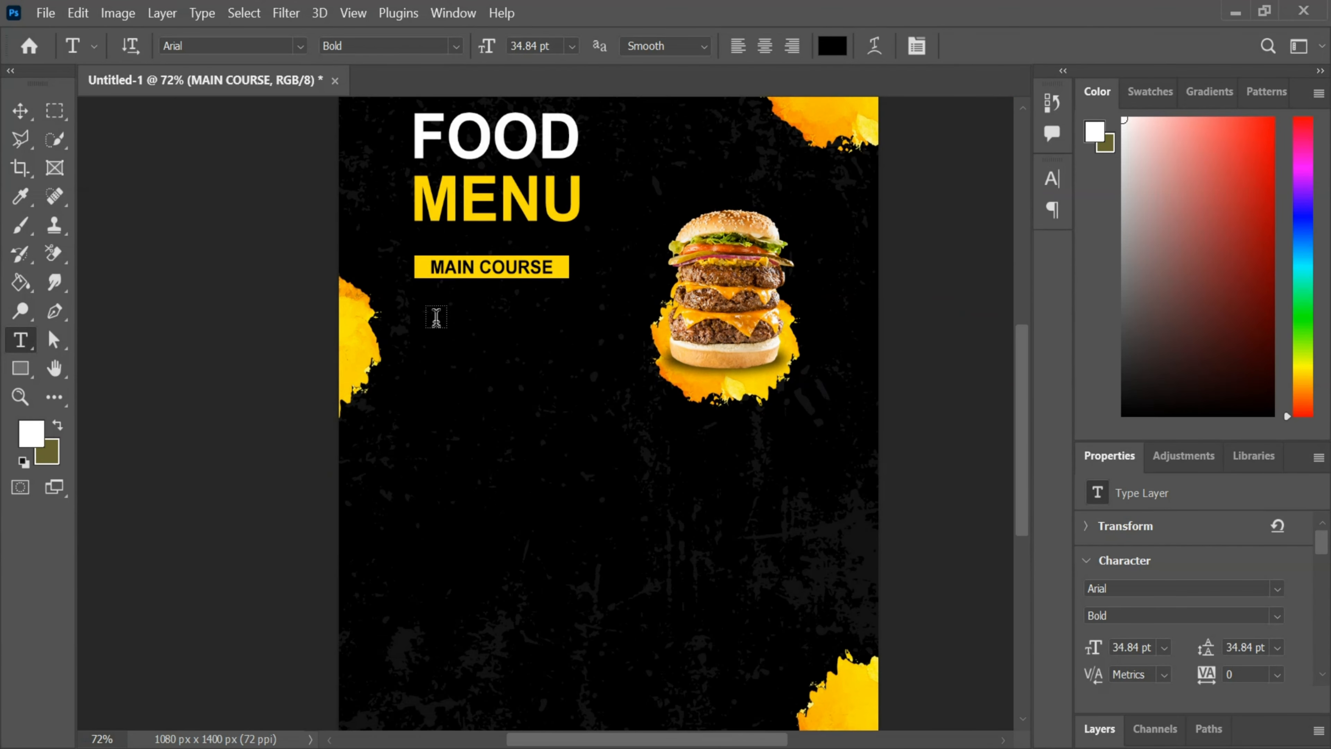
left_click(417, 320)
left_click(822, 45)
left_click_drag(766, 292, 417, 198)
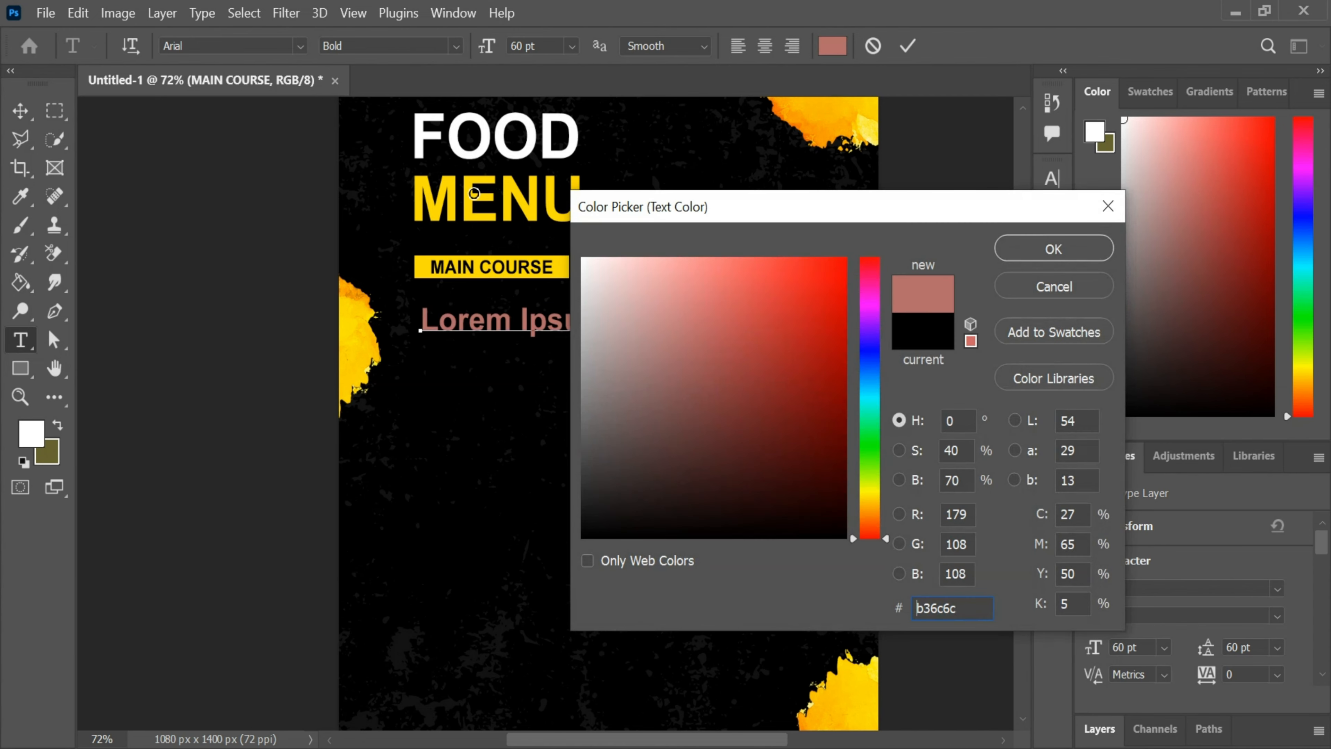
left_click(1054, 250)
key("BackSpace")
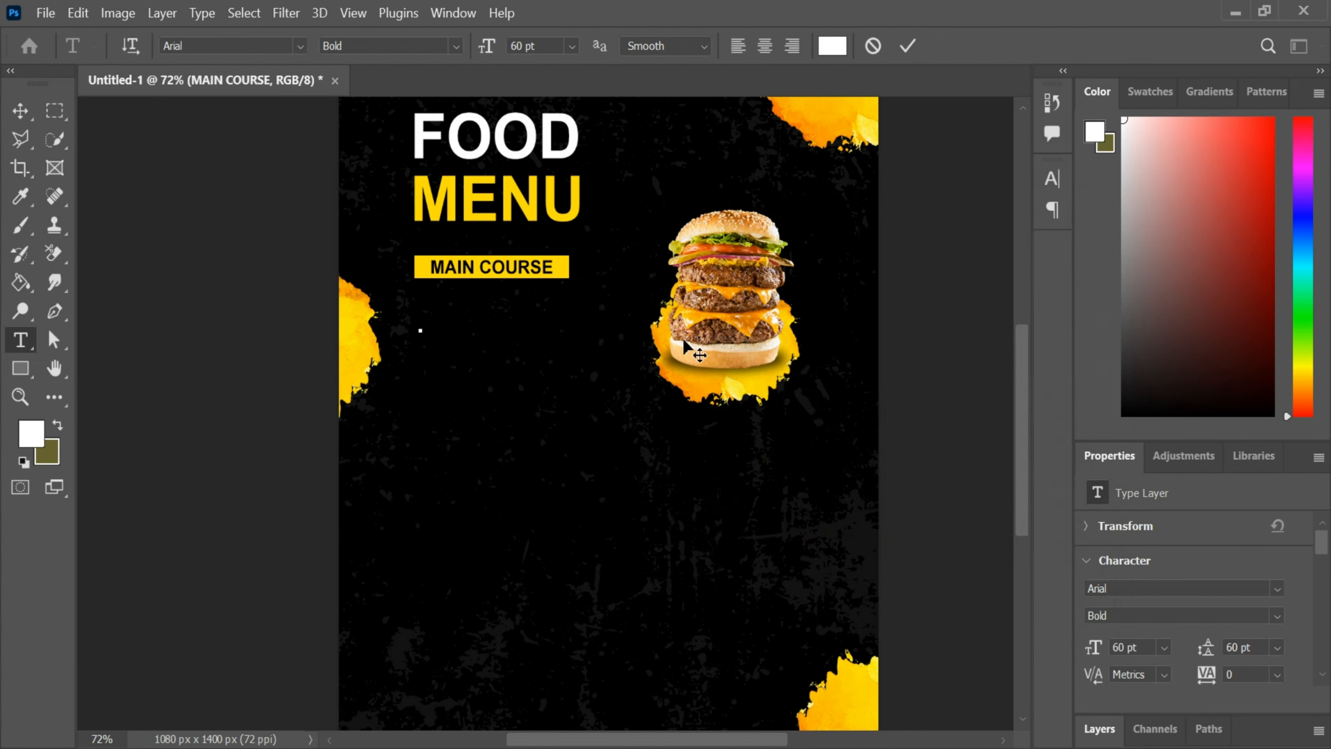
type("CHICKEN")
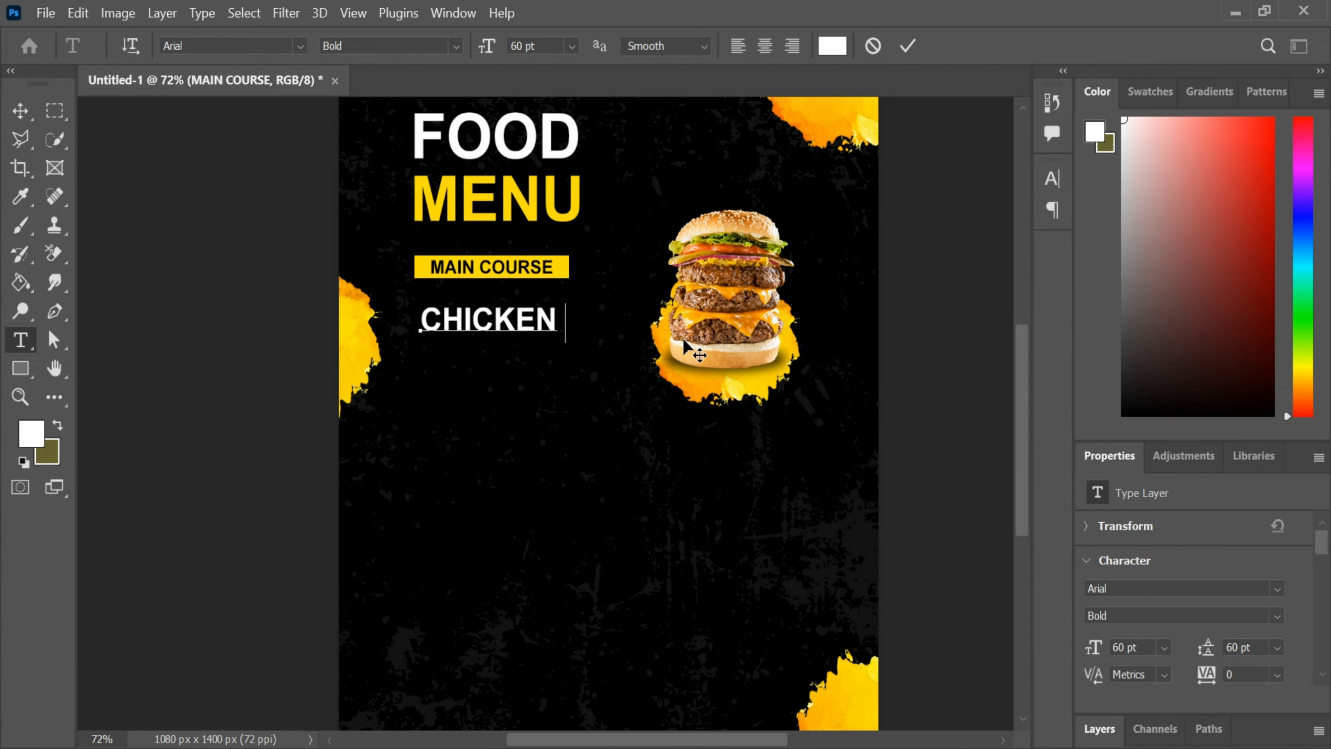
type(" BURGER        ")
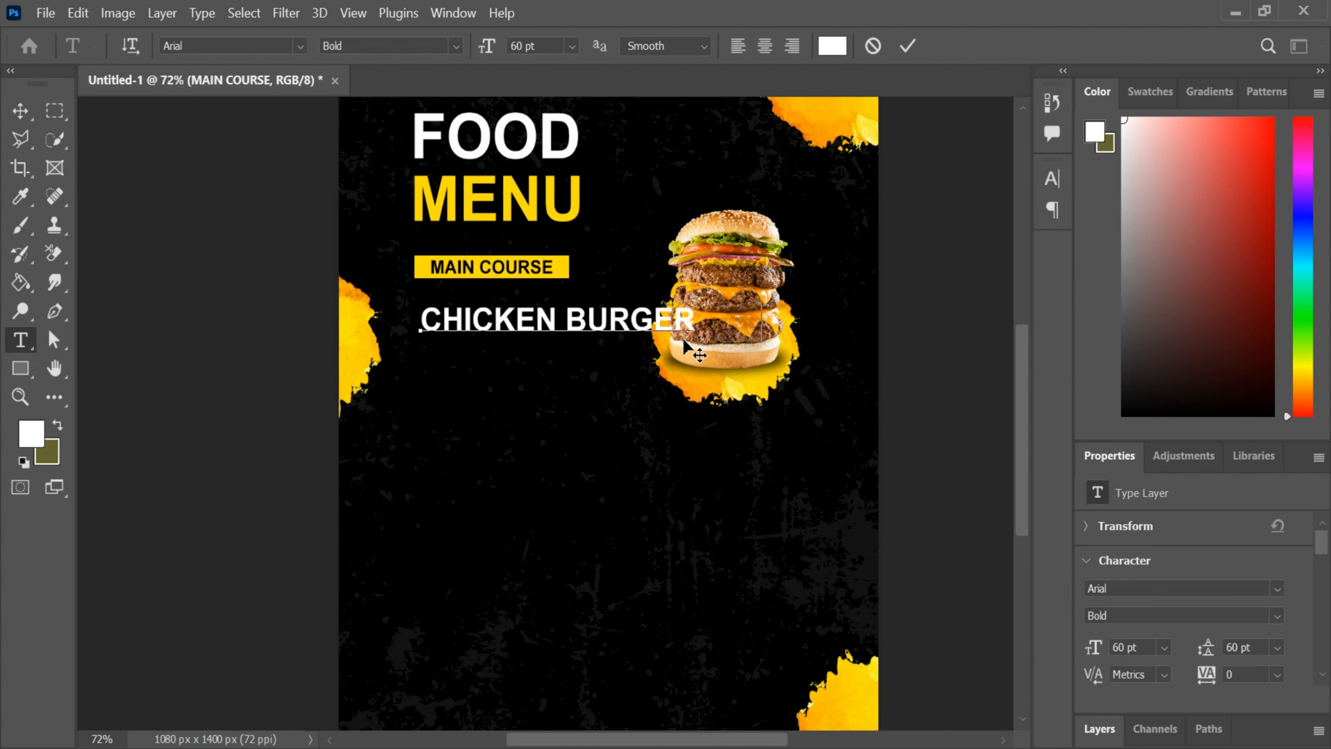
type("$25")
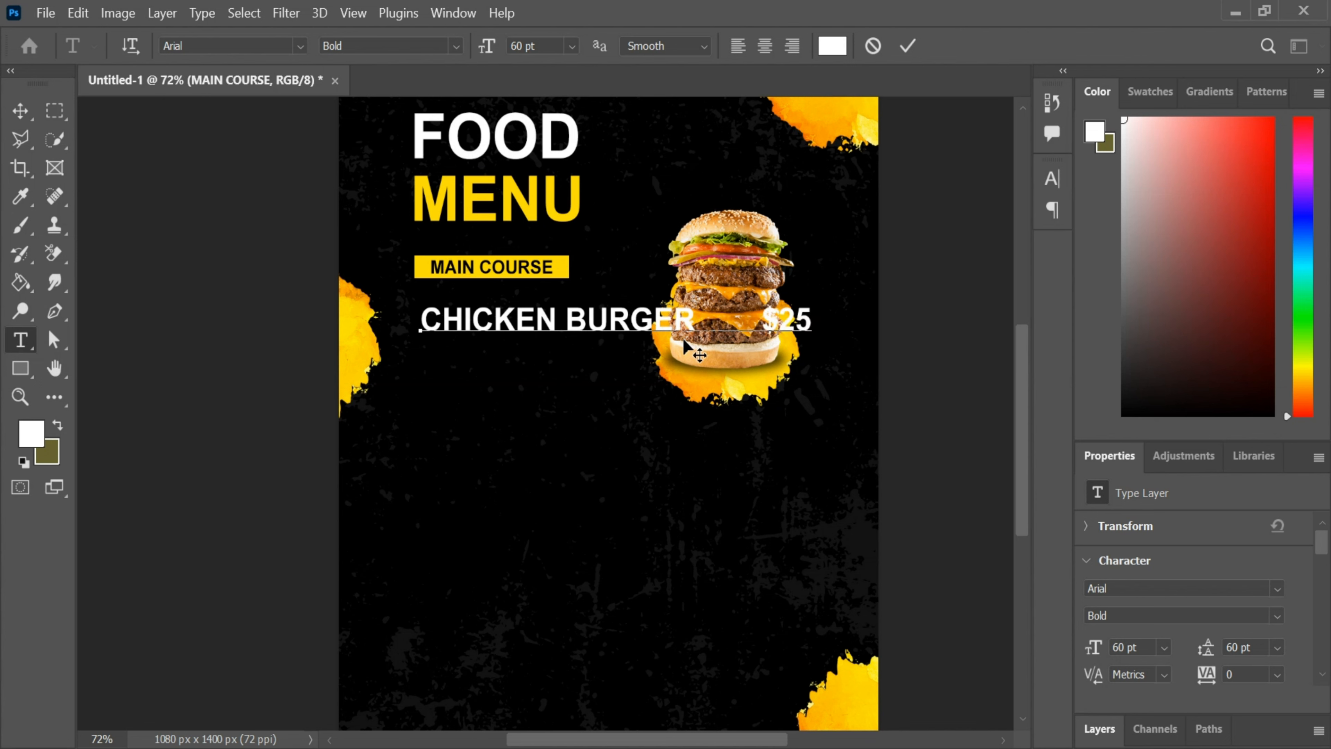
Step: Set the font of the whole "CHICKEN BURGER $25" line to Constantia
left_click_drag(419, 323, 856, 325)
left_click(301, 48)
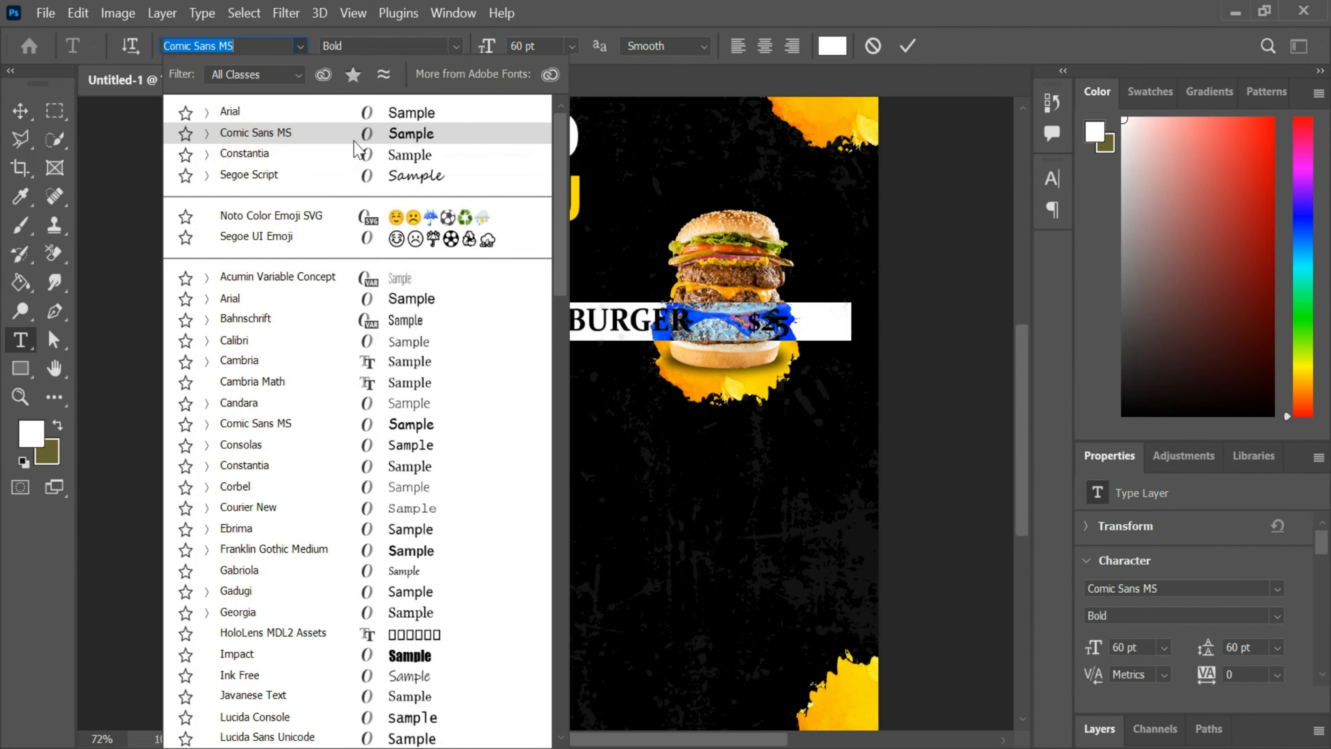
left_click(373, 162)
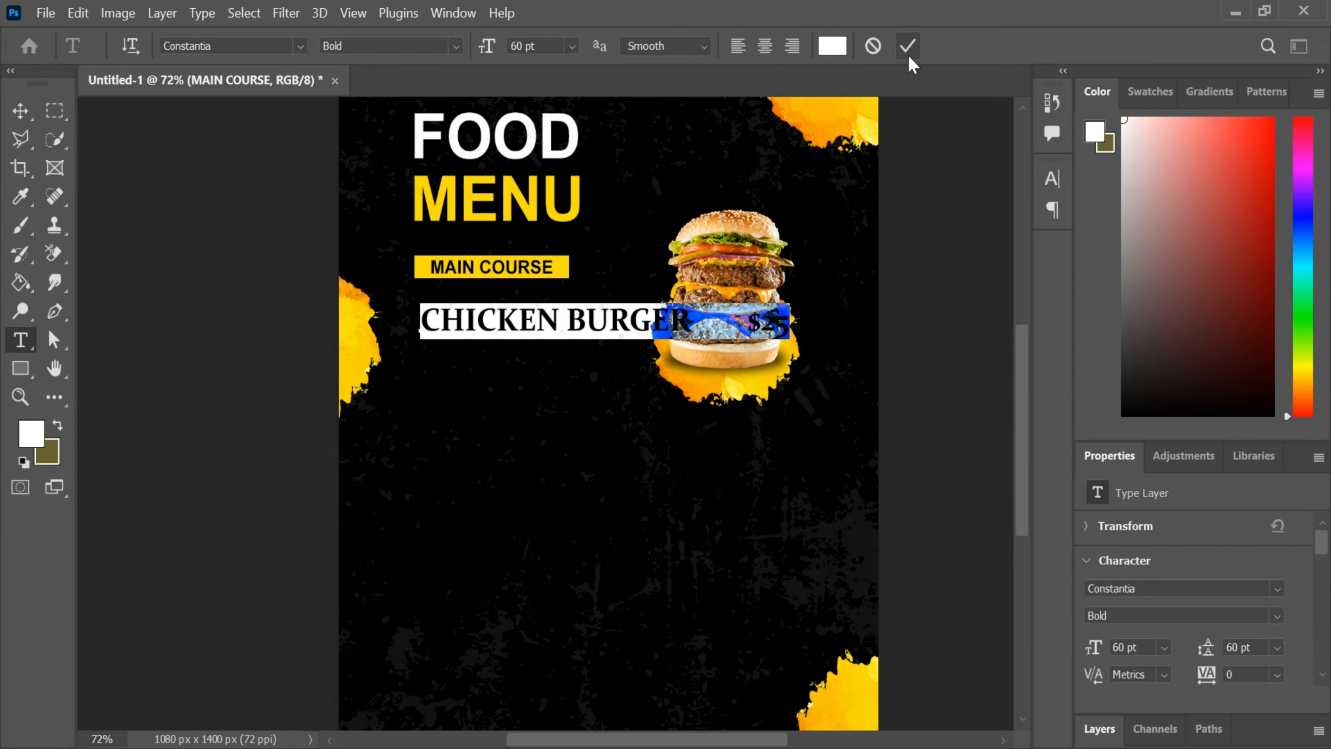
left_click(907, 46)
Step: Scale the "CHICKEN BURGER $25" line down to about 55% of its size
key("ctrl+t")
left_click_drag(774, 303, 623, 286)
scroll(651, 300, "down", 1)
scroll(651, 300, "up", 1)
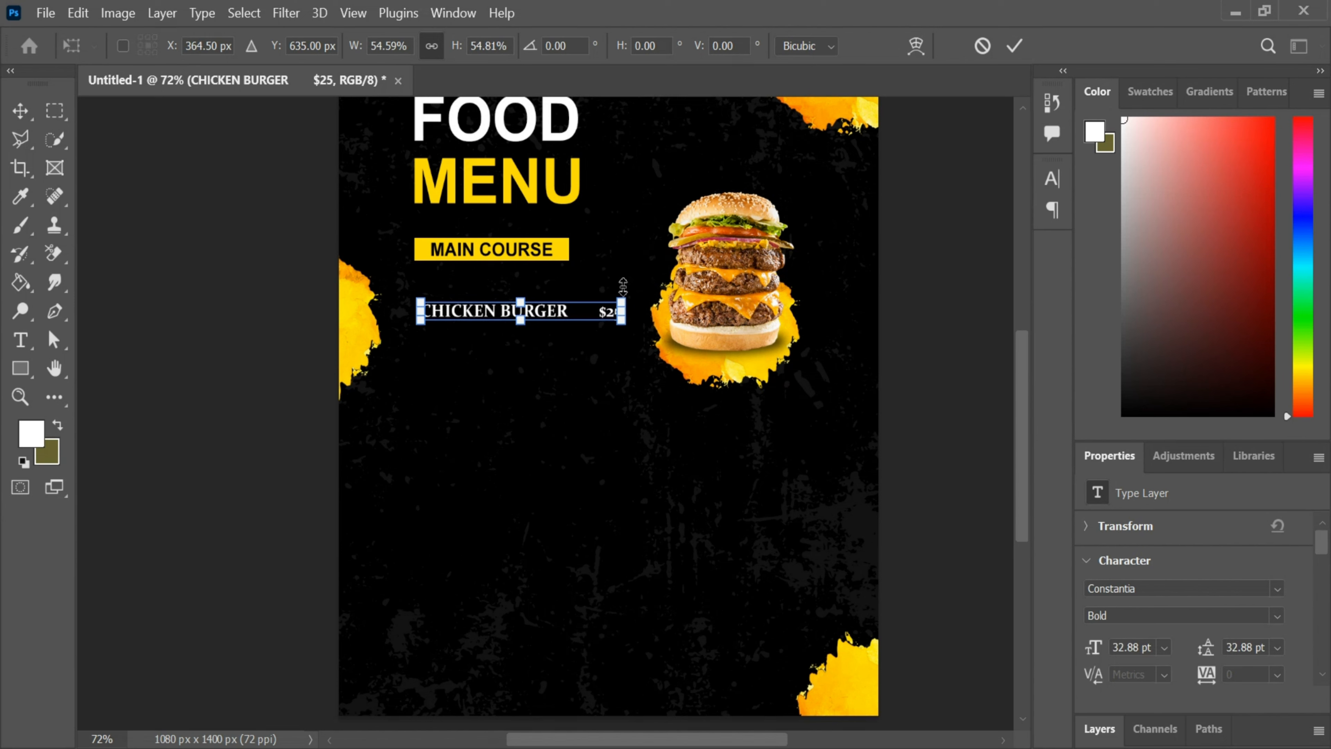
left_click(1015, 46)
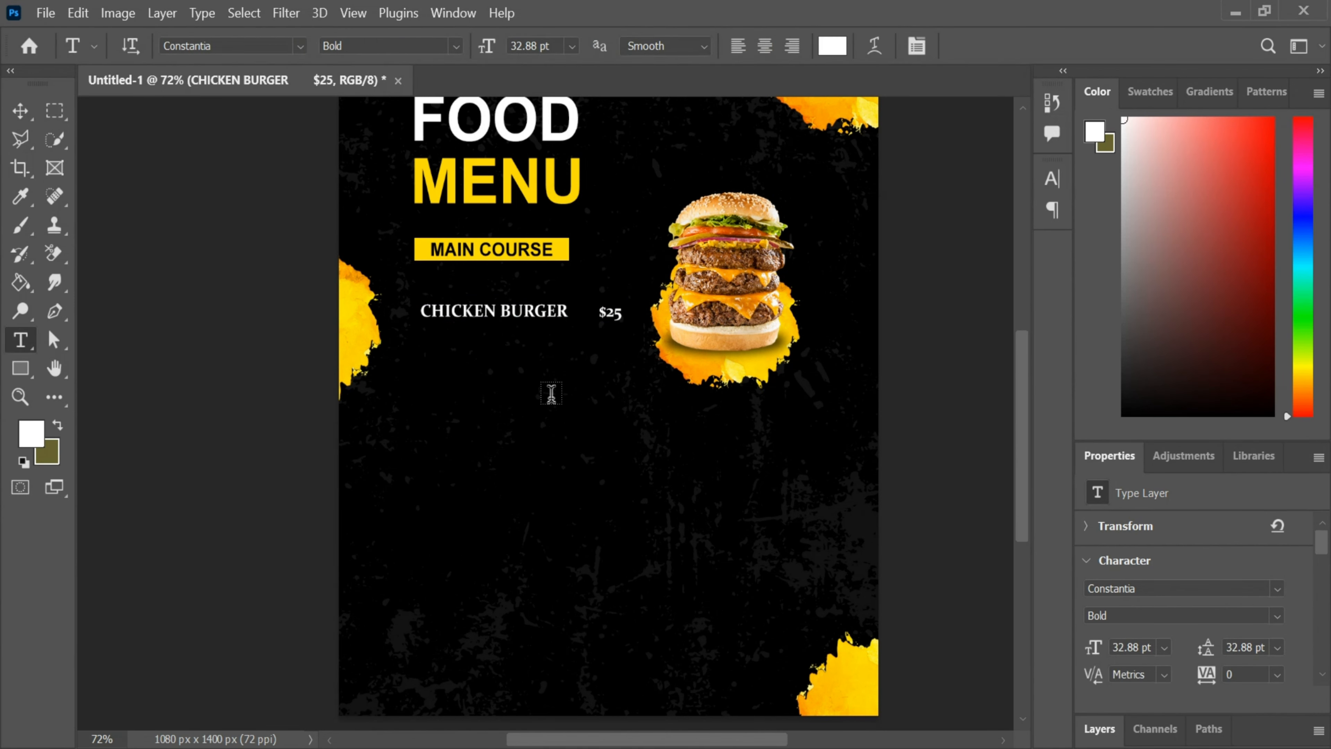
Step: Move the "CHICKEN BURGER $25" line closer beneath the yellow bar and align it with the bar's left edge
key("v")
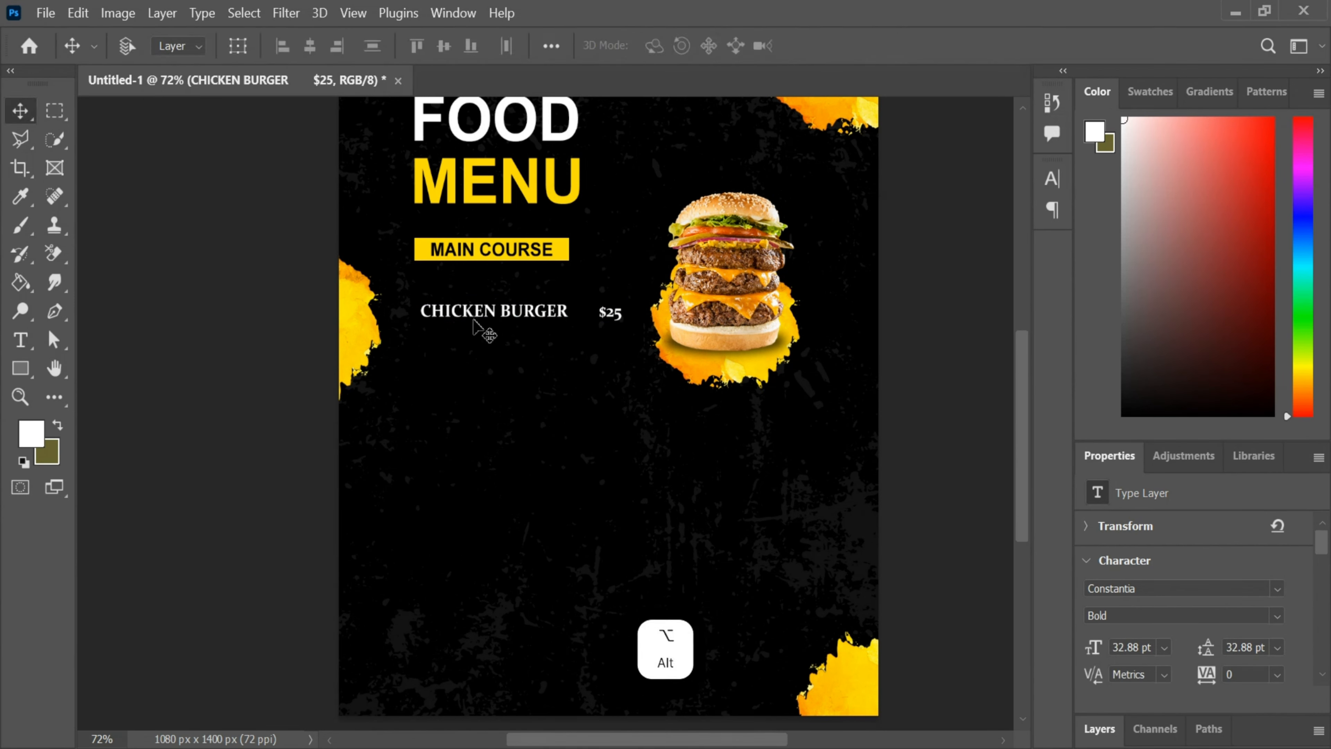
left_click_drag(502, 311, 494, 292)
scroll(555, 383, "up", 2)
scroll(507, 329, "up", 3)
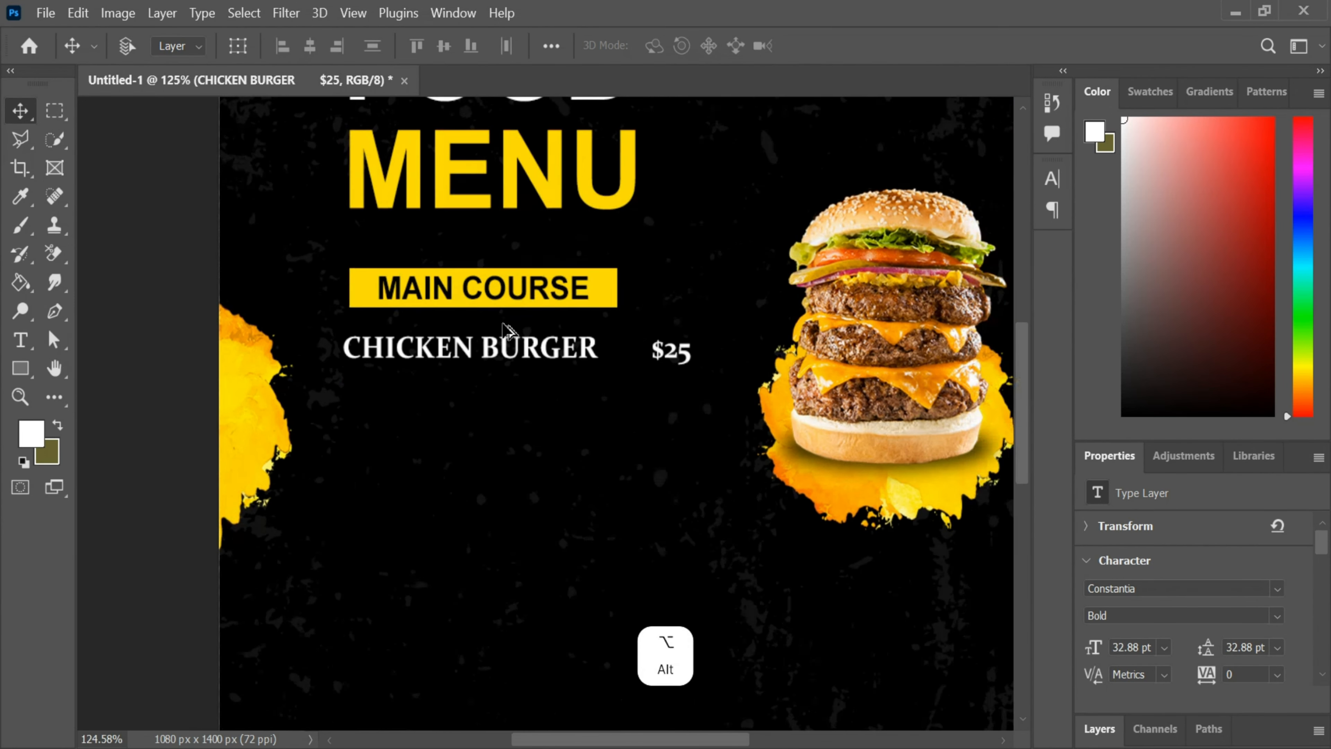
mouse_move(439, 362)
left_mouse_down()
mouse_move(493, 370)
mouse_move(448, 369)
left_mouse_up()
Step: Duplicate the "CHICKEN BURGER $25" line three times downward at even spacing to form a four-item list
scroll(502, 419, "down", 1)
scroll(501, 420, "down", 2)
left_click_drag(481, 303, 482, 362)
scroll(482, 354, "down", 4)
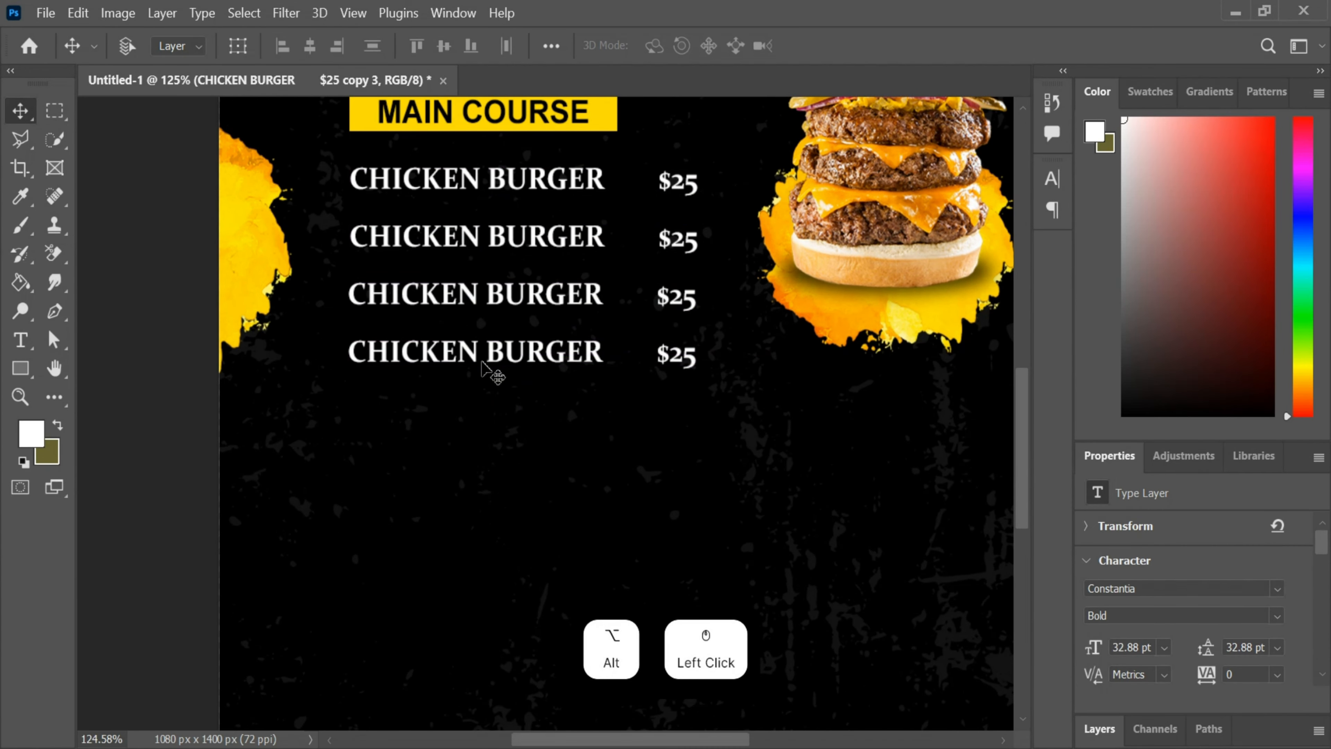
Step: Group all layers from the "FOOD MENU" title down to Rectangle 1, including the heading and the burger lines
scroll(487, 362, "down", 2)
scroll(491, 348, "down", 5, "alt")
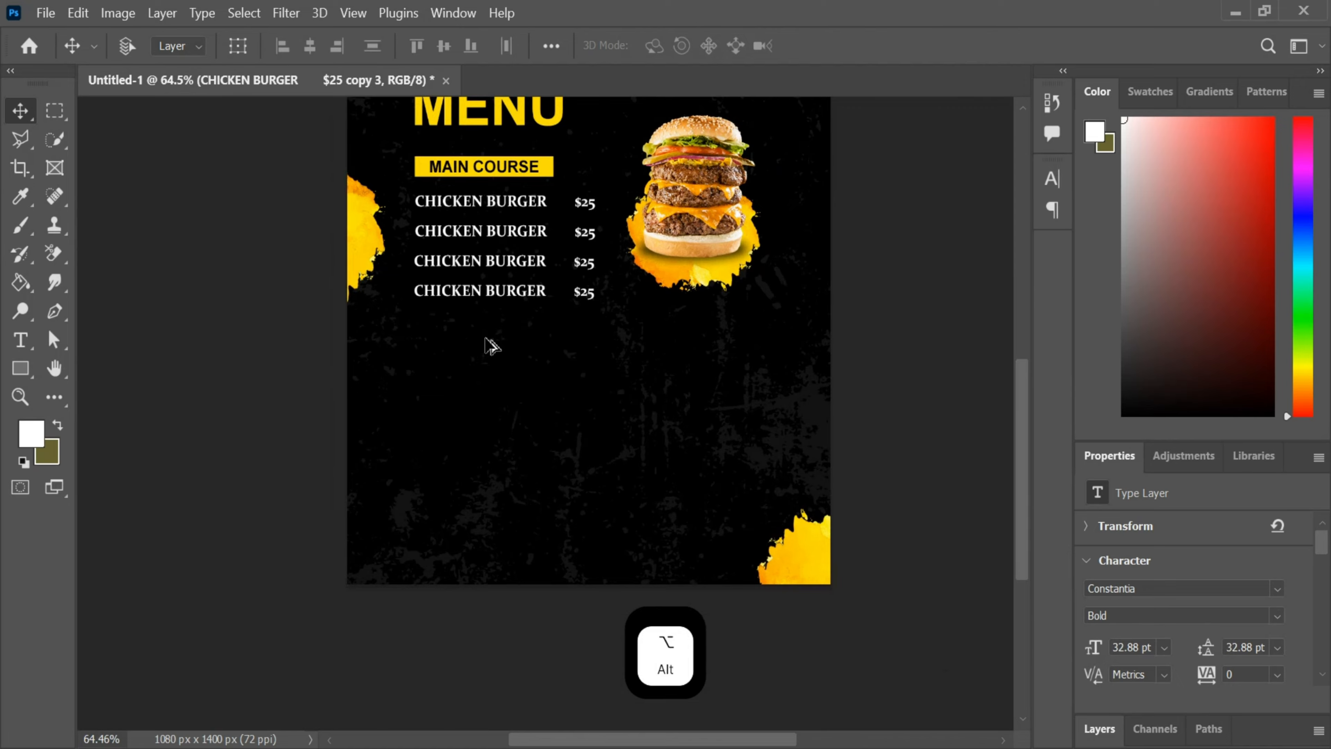
scroll(865, 369, "up", 6)
scroll(865, 363, "down", 5)
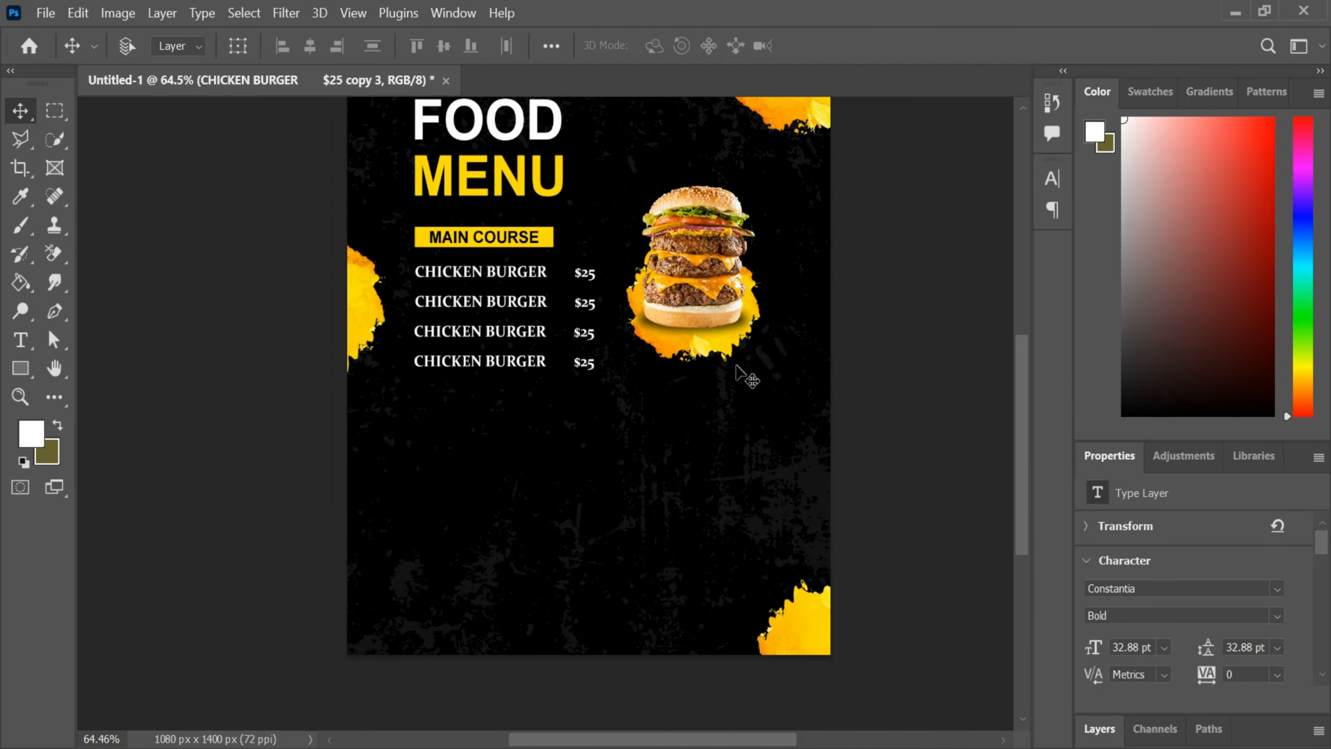
left_click(1099, 729)
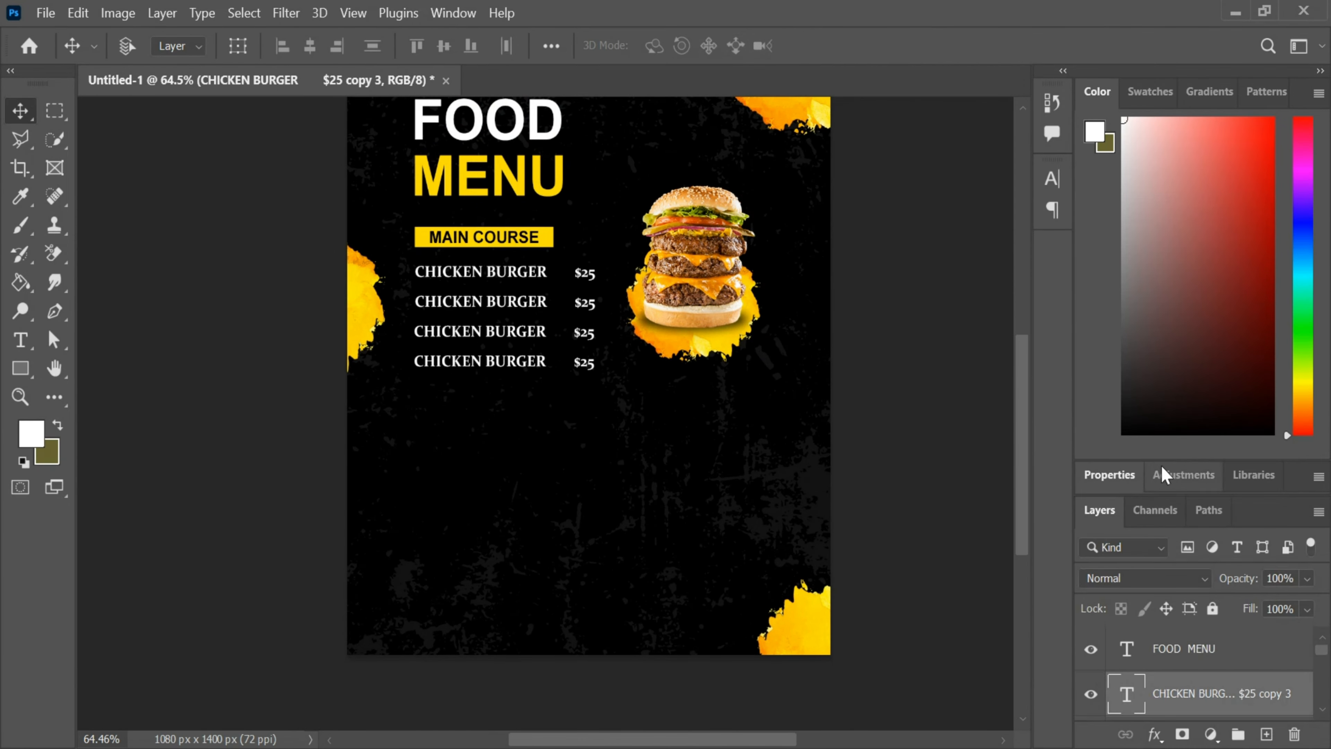
left_click_drag(1183, 461, 1178, 198)
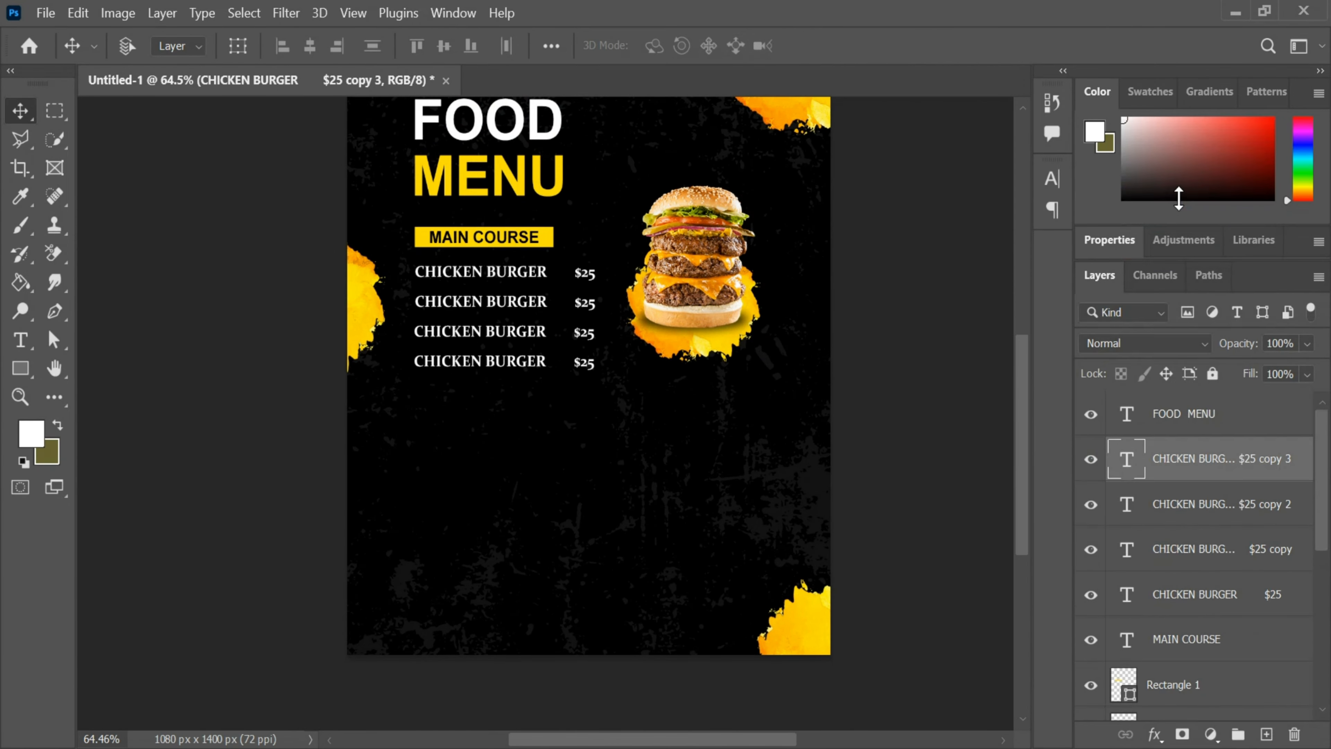
left_click(1154, 418)
scroll(1211, 498, "down", 3)
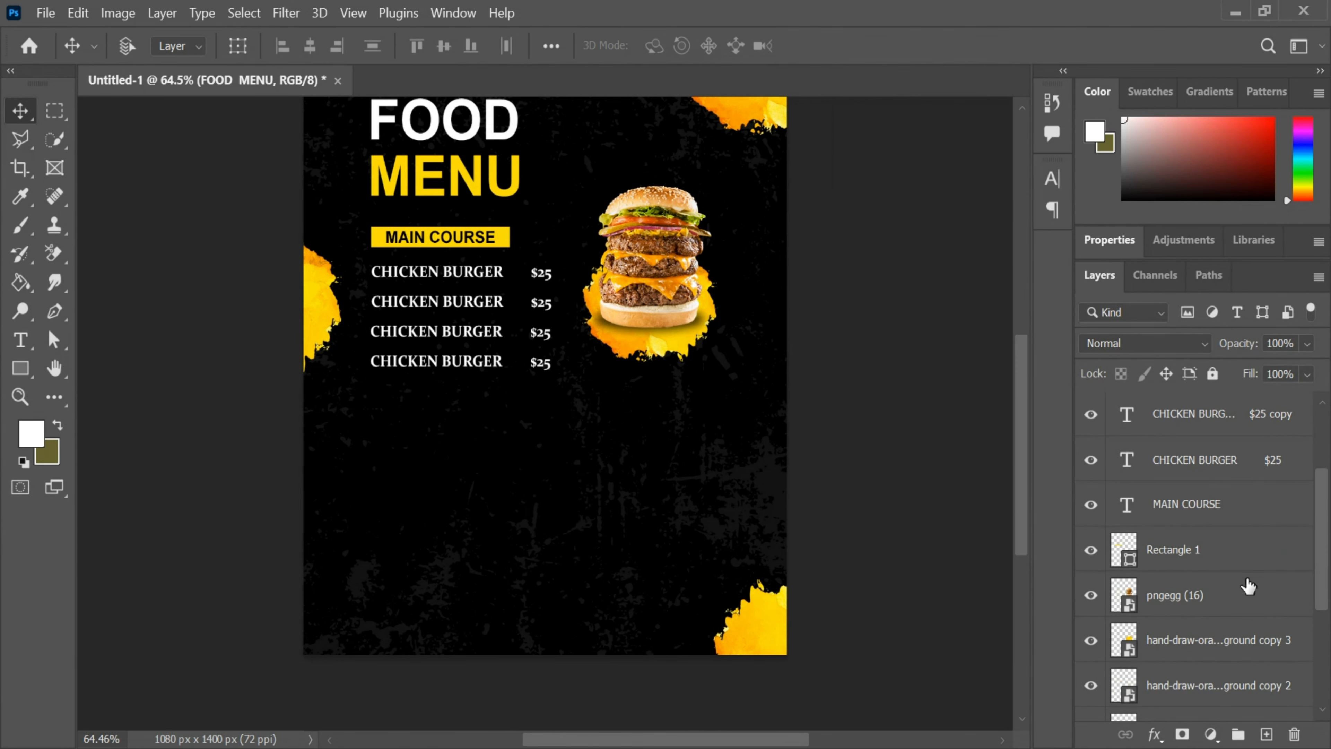
left_click(1193, 553, "shift")
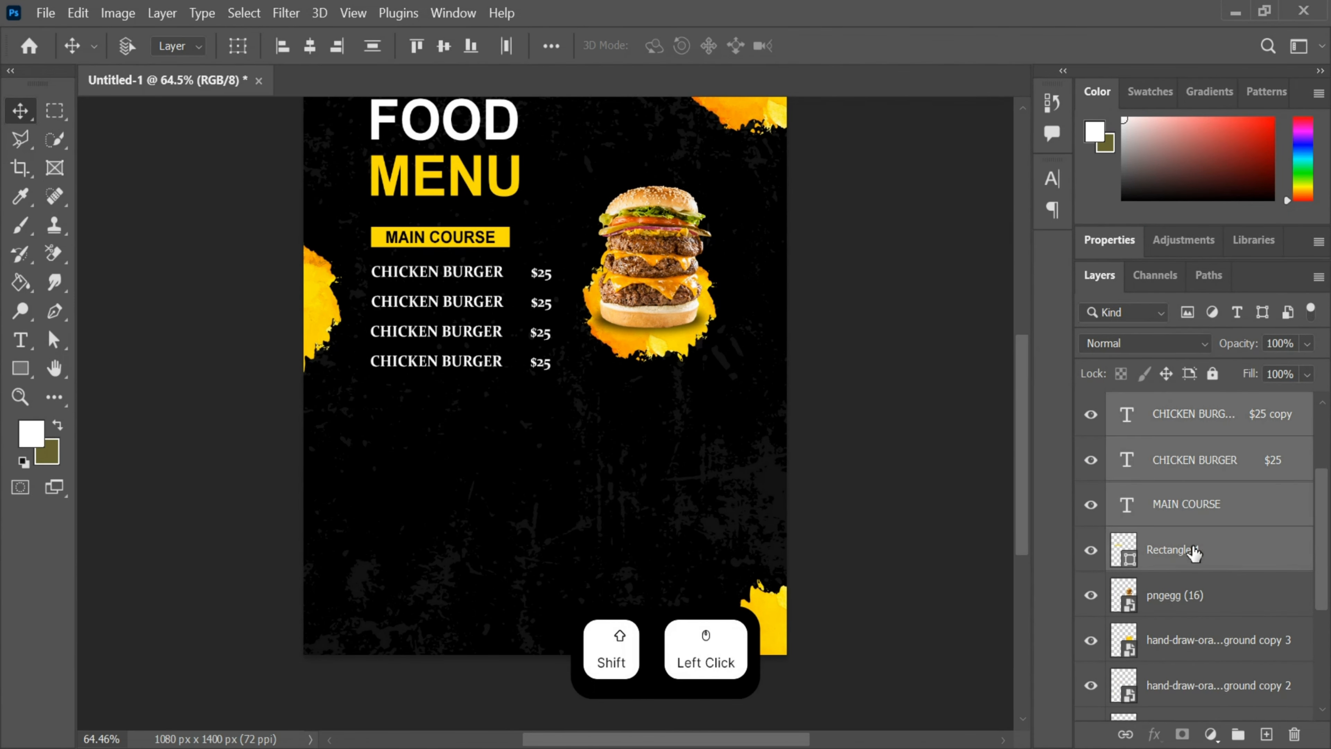
left_click(1238, 734)
Step: Take the "FOOD MENU" title layer out of Group 1 and place it above the group
key("ctrl+t")
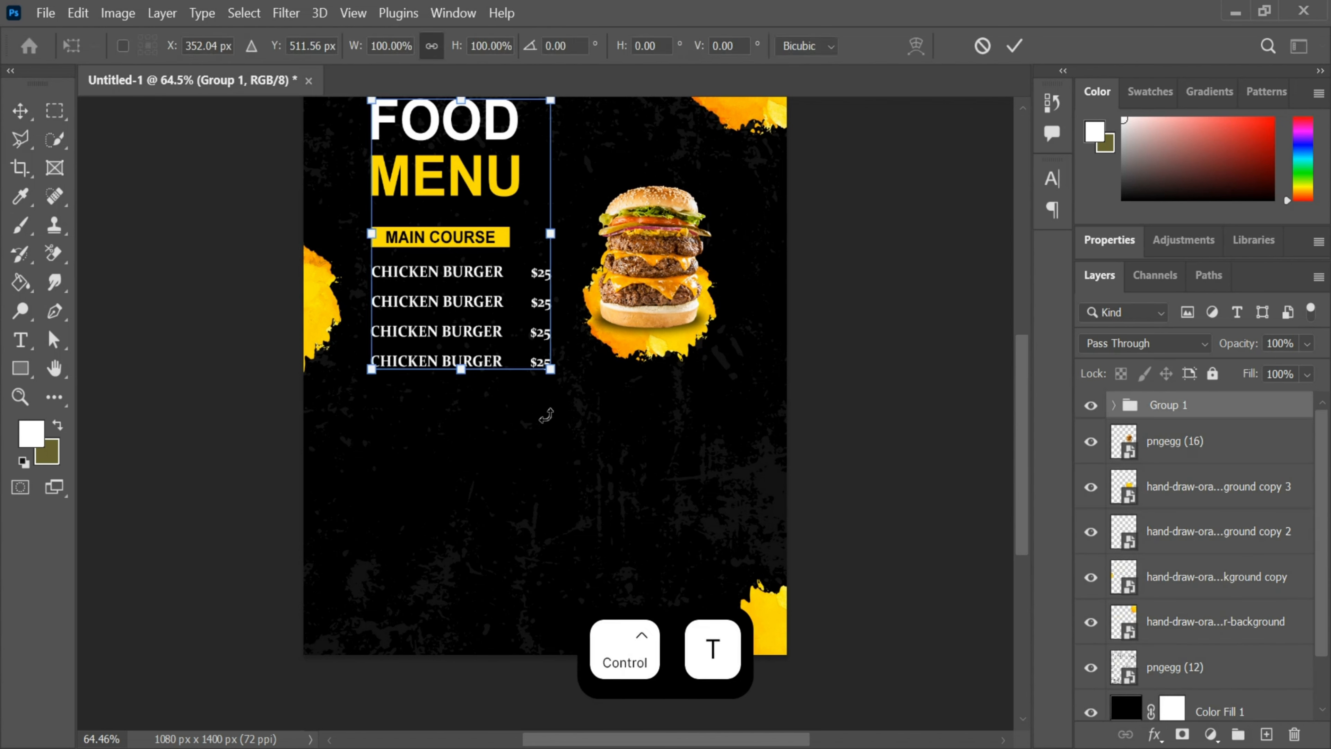
key("ctrl+z")
left_click(1113, 406)
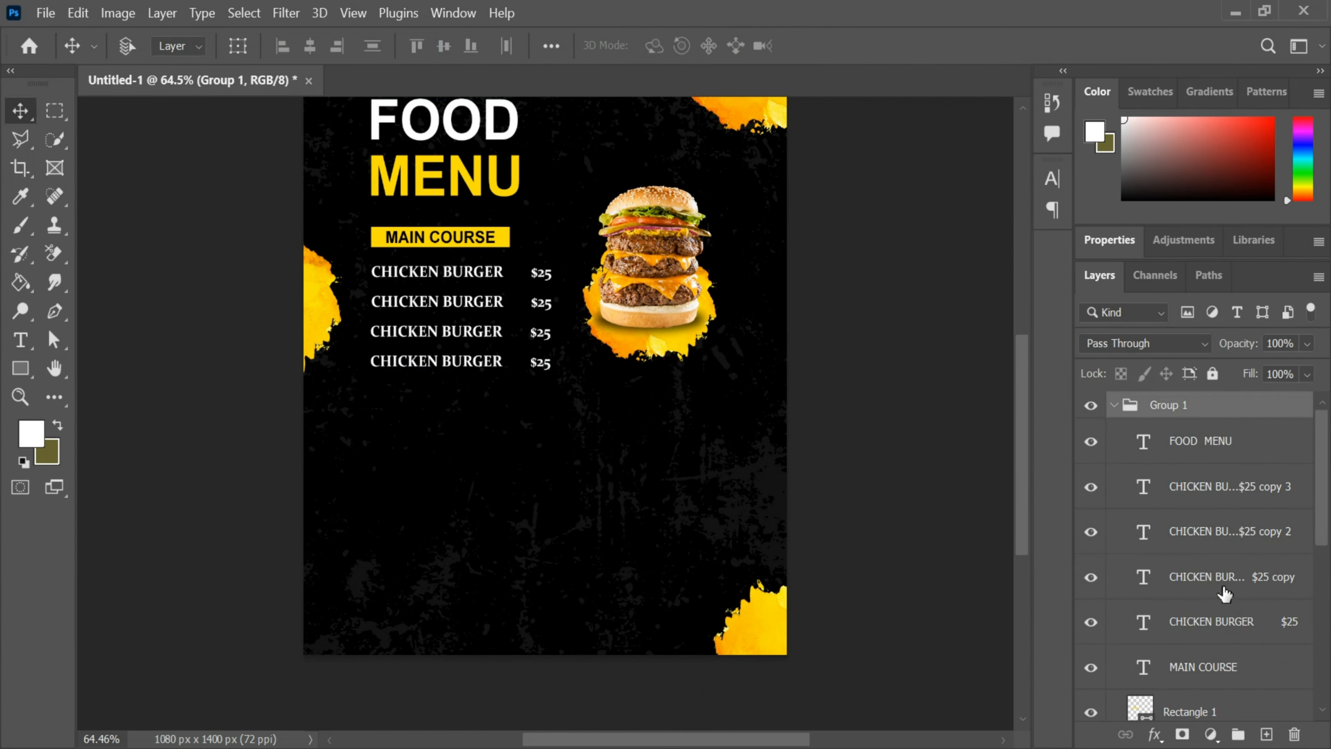
left_click_drag(1180, 445, 1173, 396)
Step: Scale Group 1 with the "MAIN COURSE" section down to about 85%, keeping it aligned with the title's left edge
left_click(1119, 455)
key("ctrl+t")
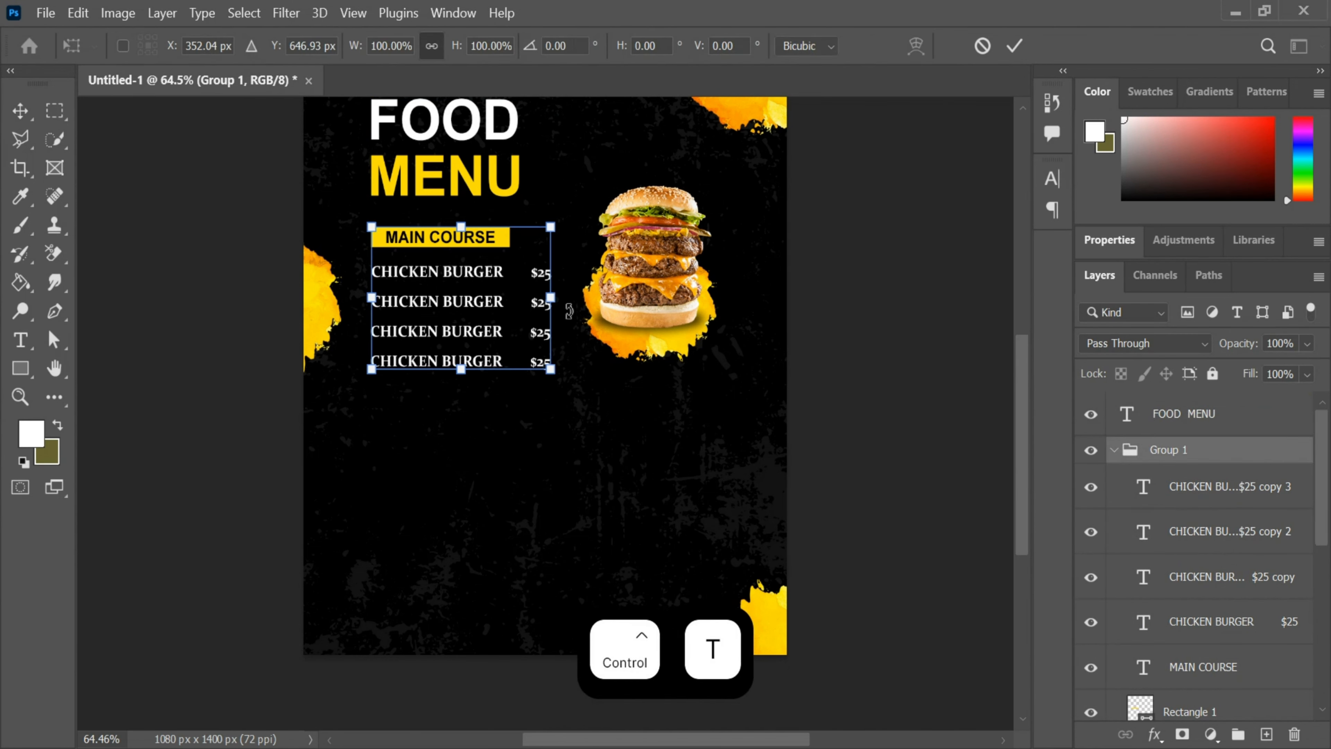
left_click_drag(544, 362, 524, 347)
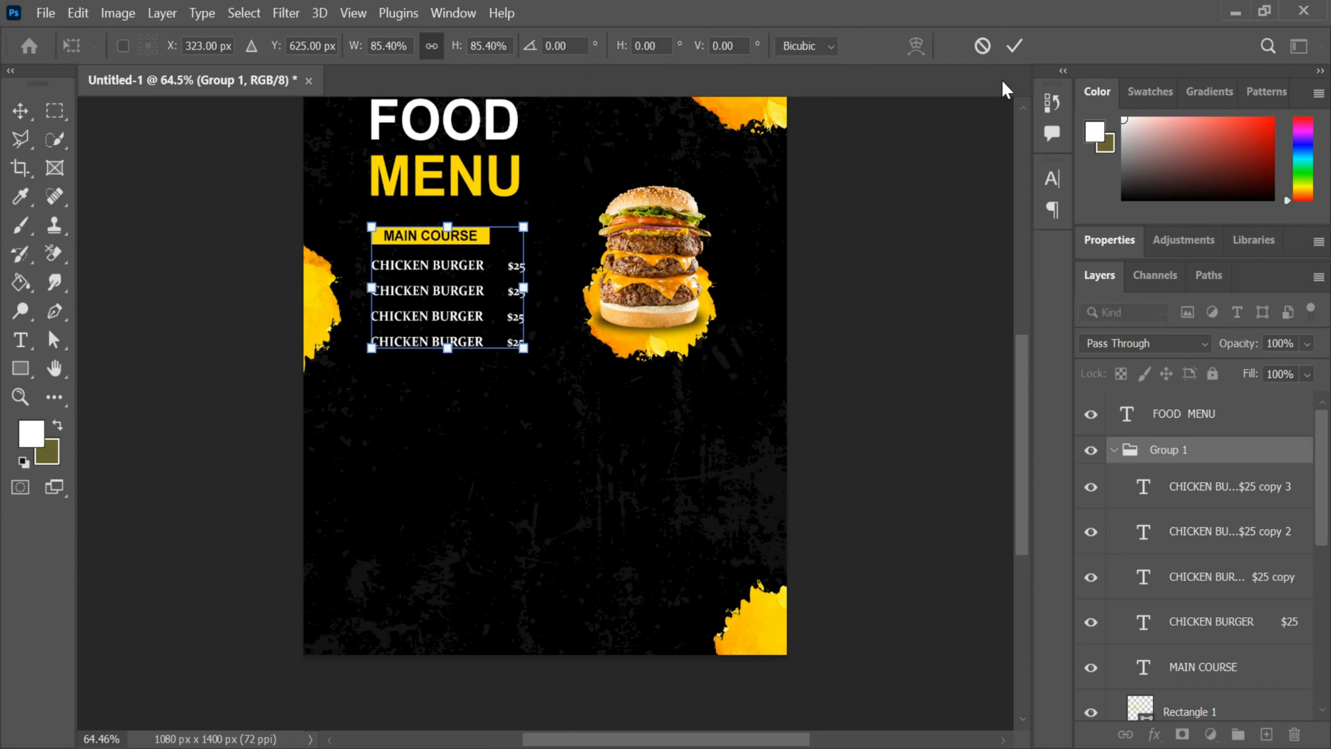
left_click(1014, 46)
Step: Move the collapsed Group 1 above the "FOOD MENU" layer and duplicate the section straight below itself with a 58 px gap
key("ctrl")
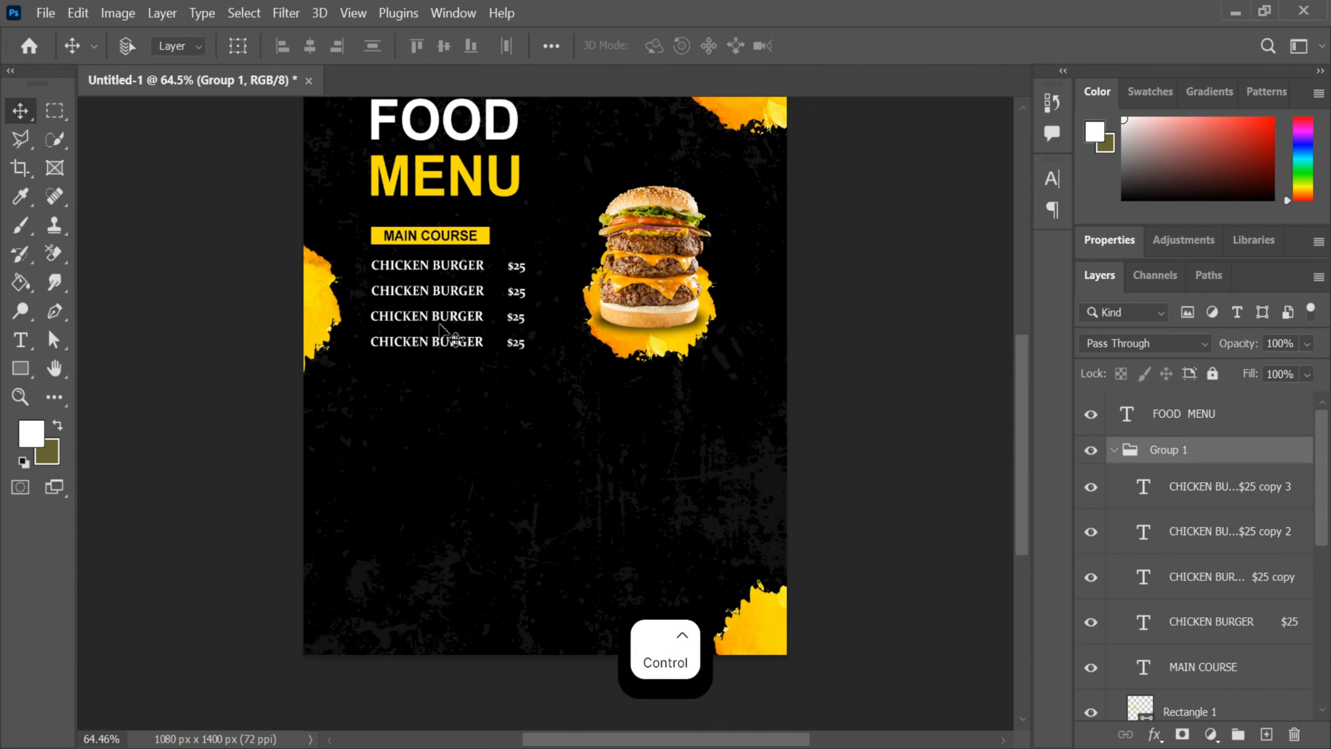
left_click(450, 304, "ctrl")
scroll(1184, 556, "up", 5)
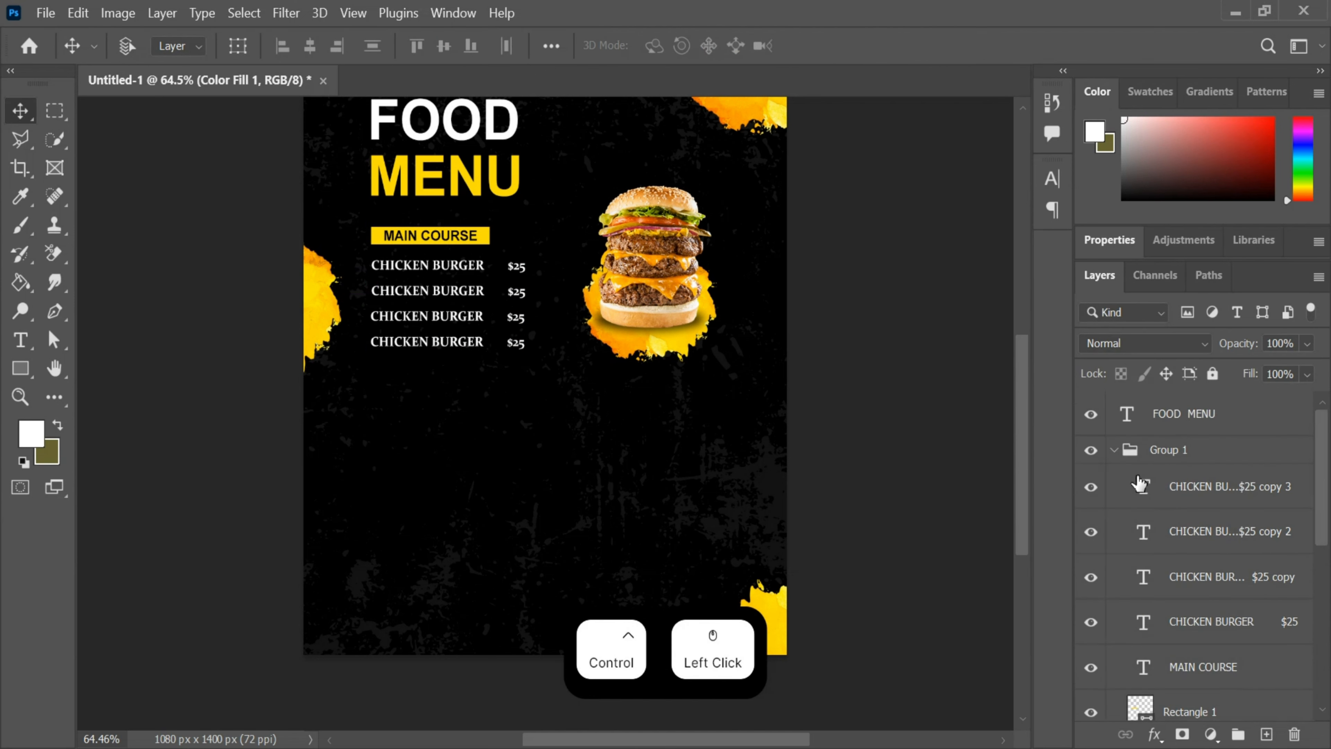
left_click(1105, 451)
left_click(1115, 450)
left_click_drag(1153, 450, 1171, 412)
left_click_drag(438, 332, 428, 437)
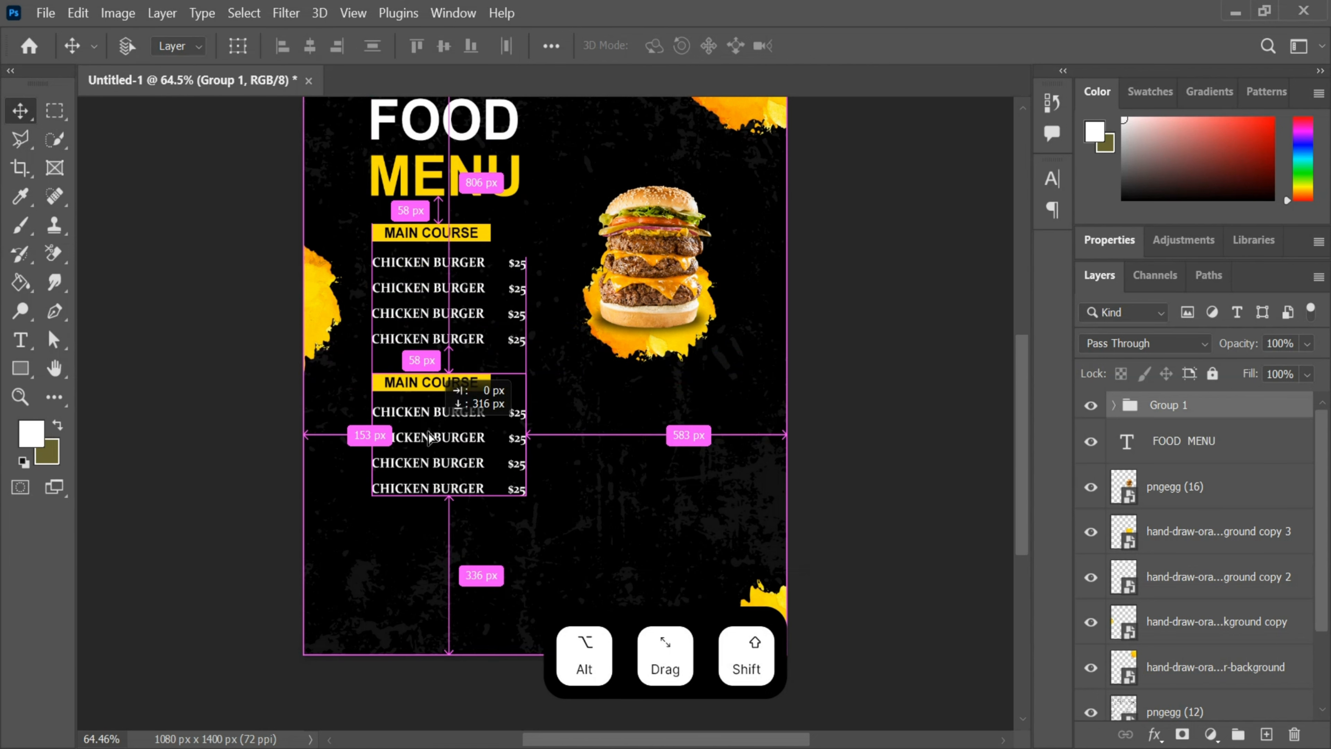
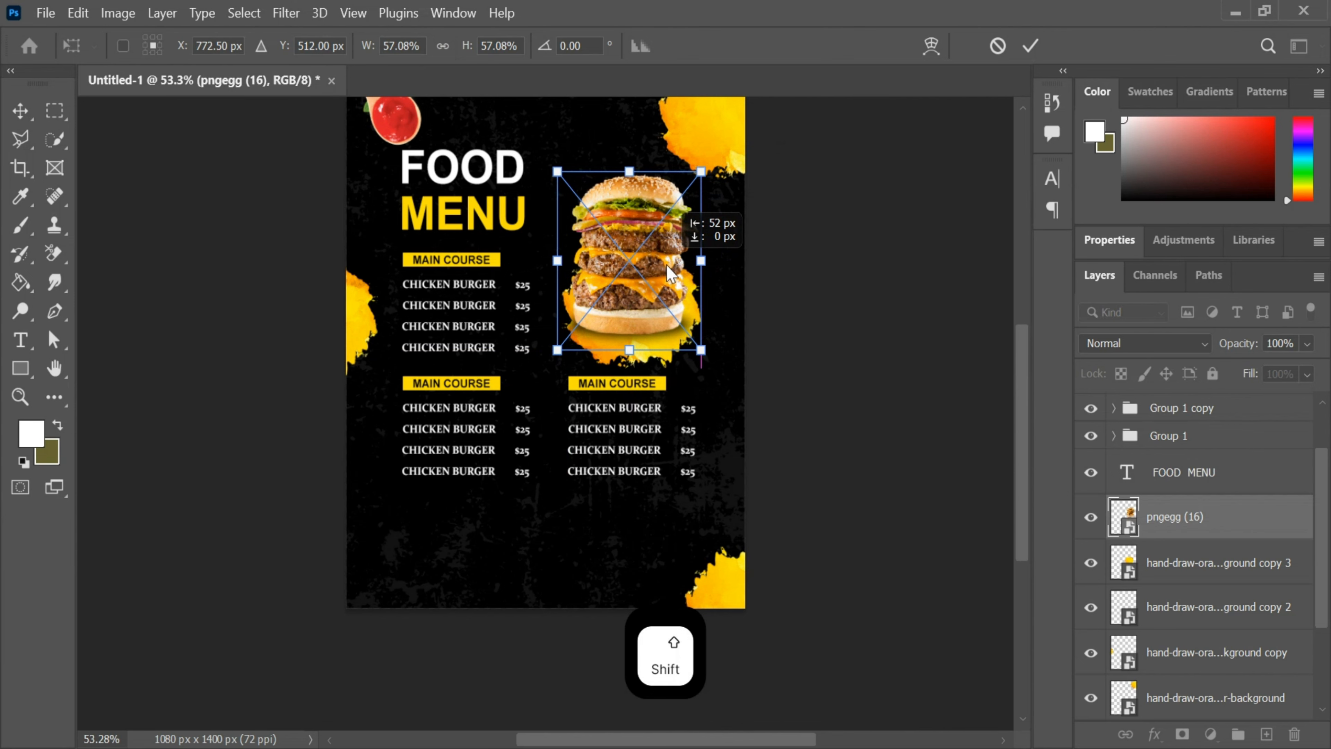
Step: Apply the burger image's transform, leaving it over the yellow splash above the second-column menu section
left_click(1030, 46)
scroll(823, 304, "up", 3)
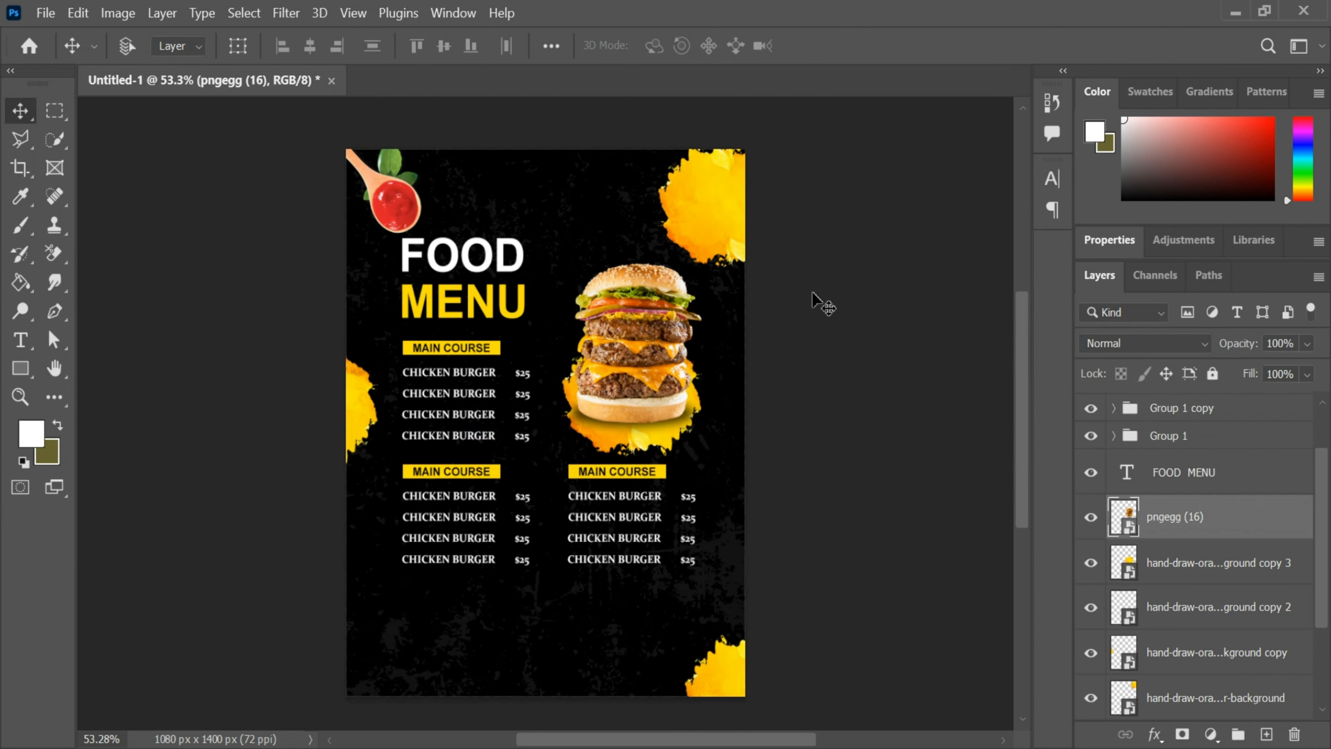
Step: Place the flaming chili image pngegg (8) from Downloads into the menu and bring its layer above the pngegg (14) layer
scroll(757, 378, "down", 5)
scroll(361, 461, "up", 2, "alt")
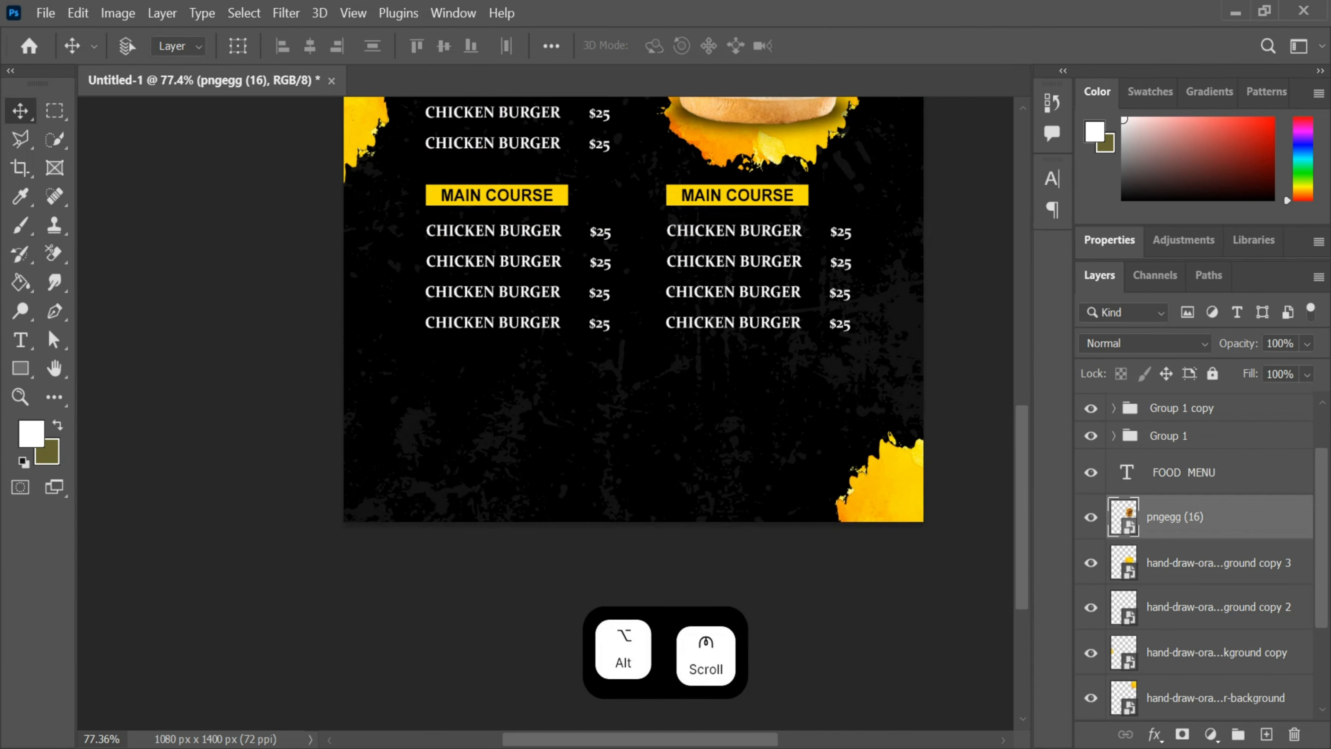
key("alt+Tab")
left_click_drag(1139, 414, 779, 591)
key("Return")
left_click_drag(1178, 393, 1176, 398)
Step: Scale the flaming chili to 18.84%, rotate it -21.27°, and position it near the page's right edge above the corner splash
key("ctrl+t")
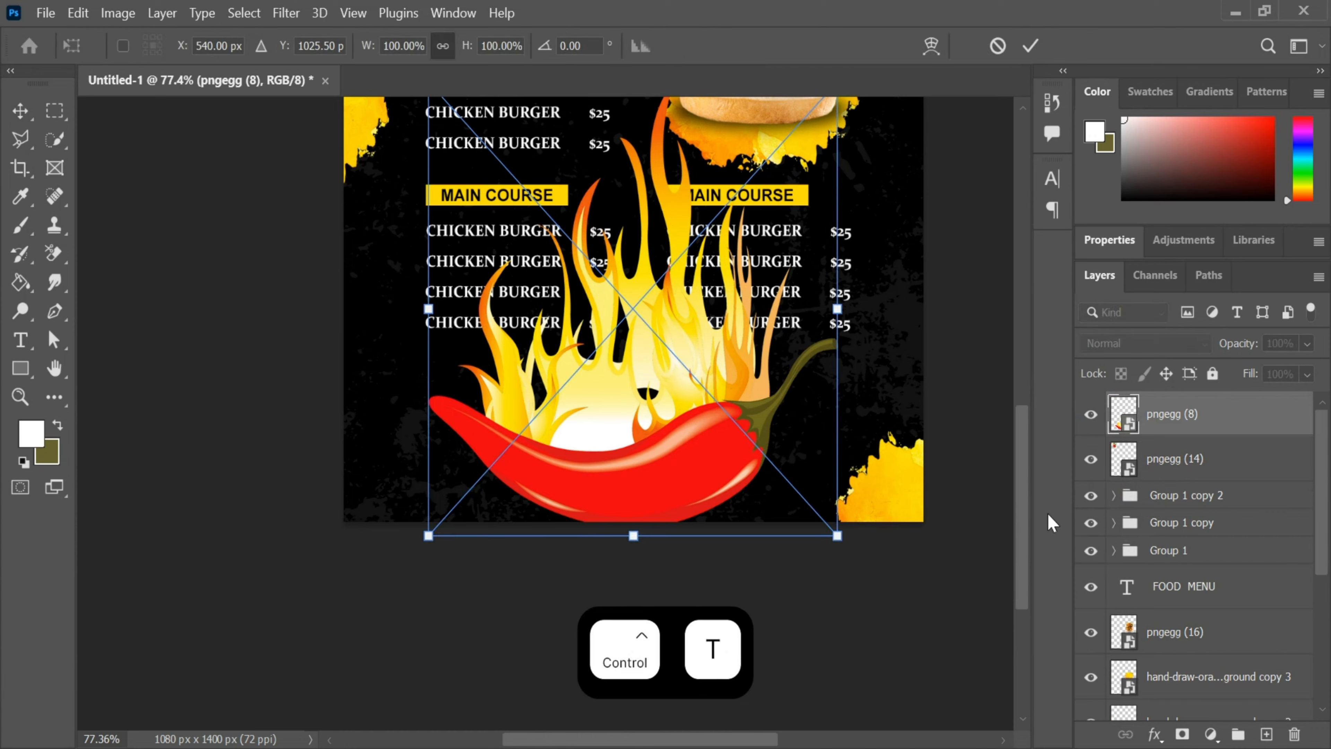
scroll(634, 367, "up", 3)
left_click_drag(838, 223, 702, 516)
left_click_drag(587, 594, 720, 527)
left_click_drag(769, 376, 693, 500)
left_click_drag(721, 536, 714, 499)
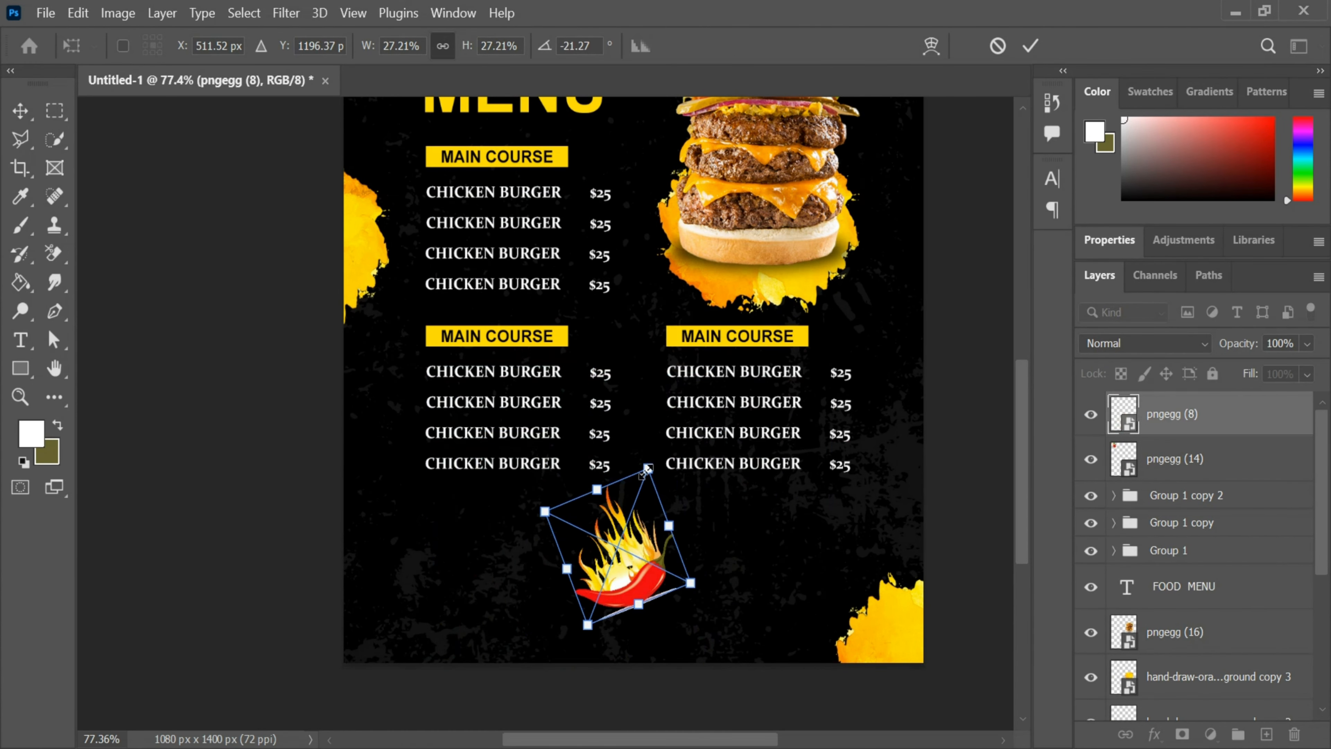
left_click_drag(648, 467, 639, 491)
left_click_drag(632, 547, 868, 287)
left_click_drag(874, 230, 866, 257)
left_click_drag(858, 302, 883, 501)
left_click(1030, 45)
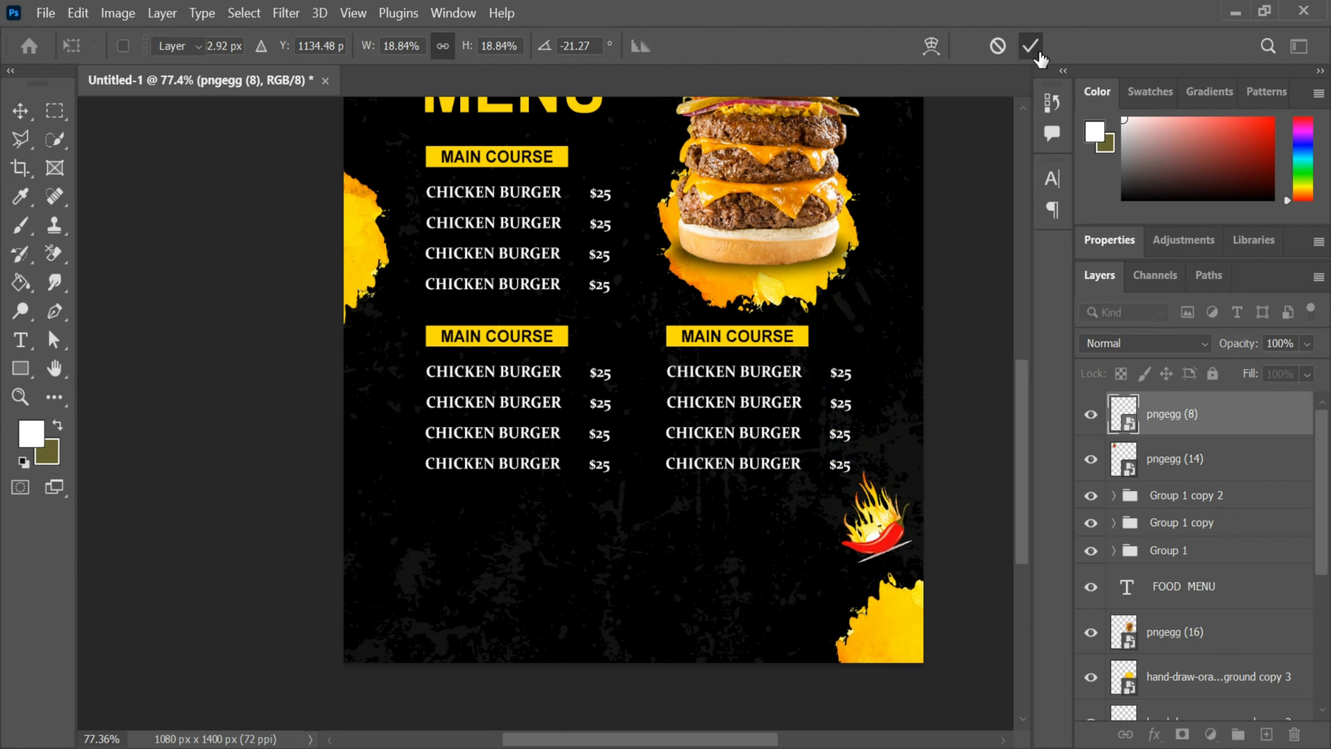
Step: Apply a Gaussian Blur with a 2.6 pixel radius to the flaming chili
left_click(286, 13)
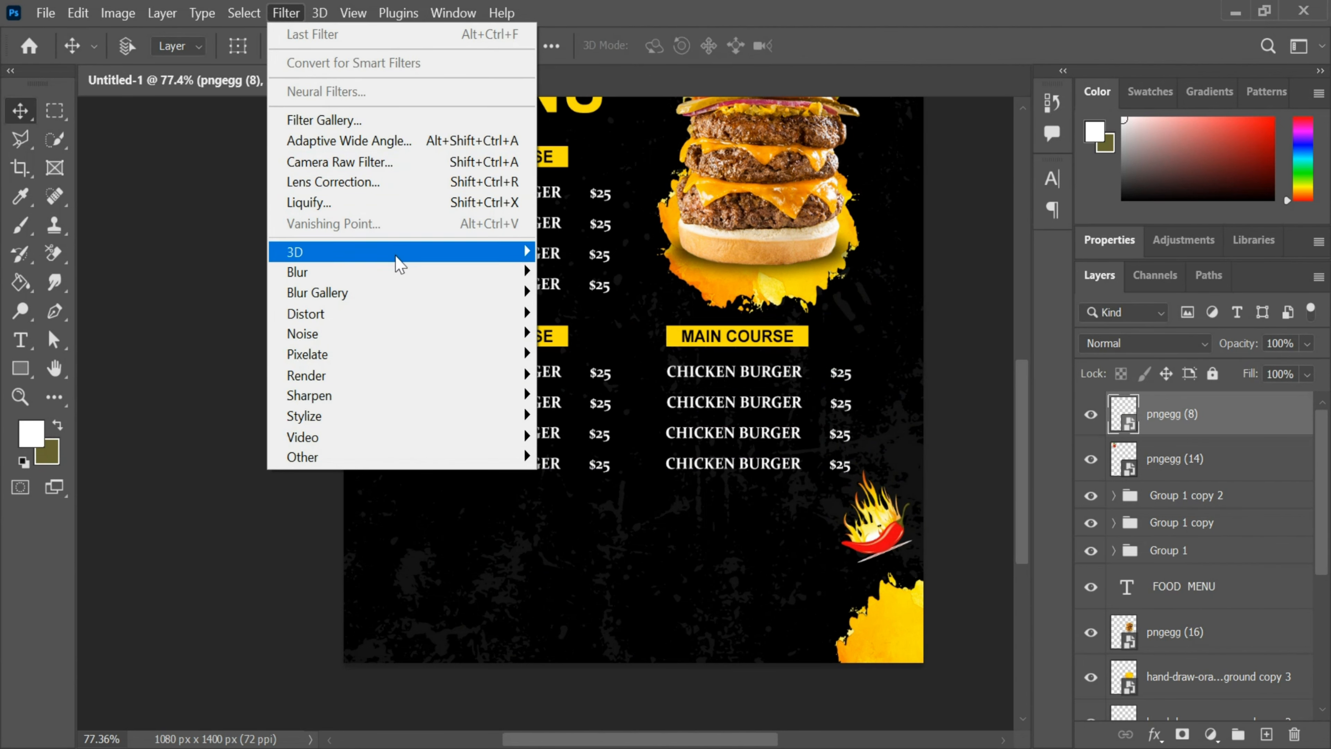
mouse_move(471, 272)
left_click(595, 355)
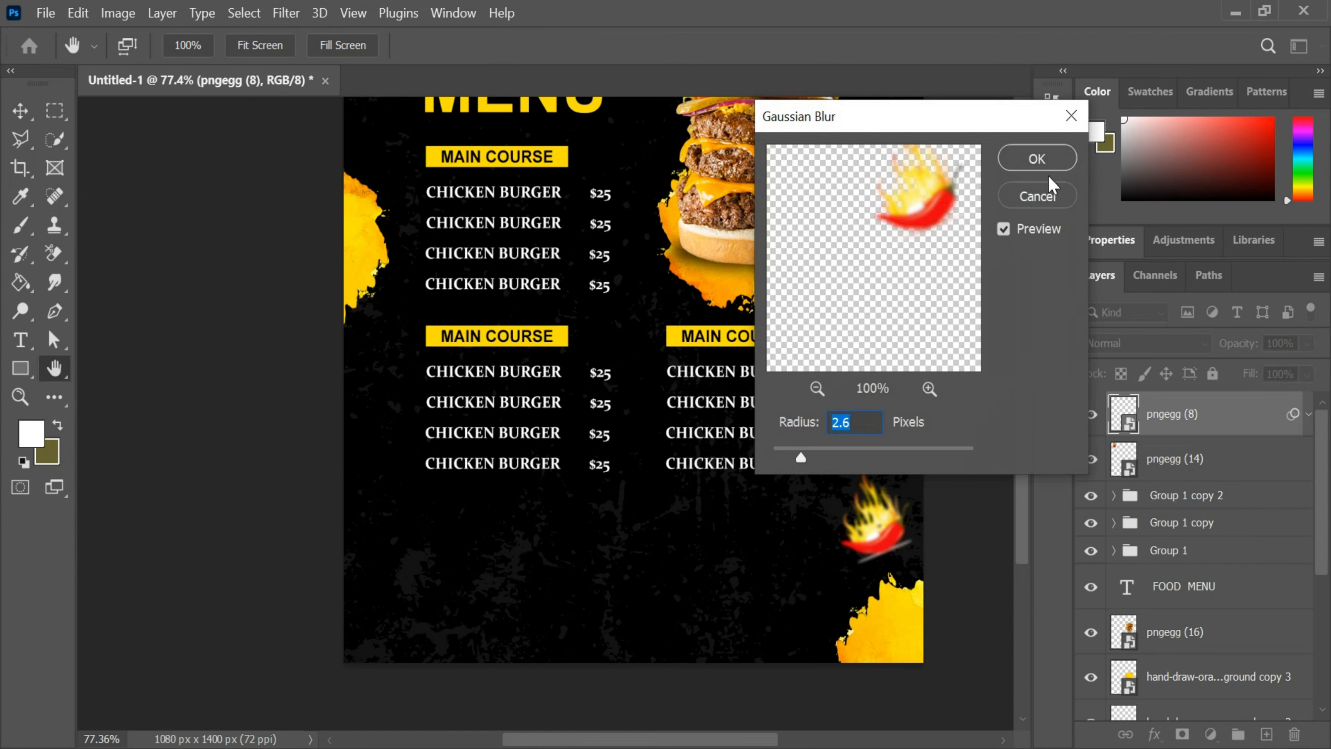
left_click(1043, 158)
scroll(924, 395, "up", 5)
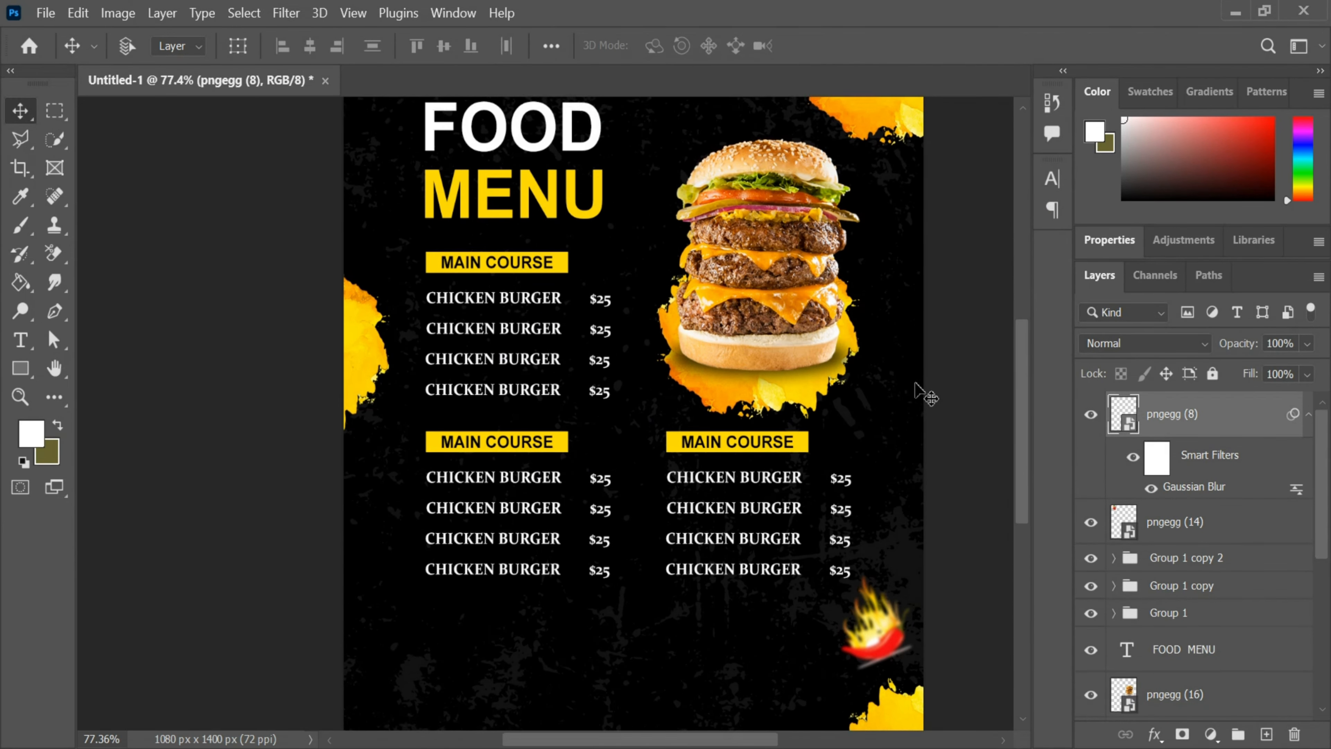
Step: Place the hand-drawn orange splash image from Downloads at about 13% scale below the first column's lower "MAIN COURSE" section
scroll(924, 399, "down", 5)
scroll(543, 411, "down", 1)
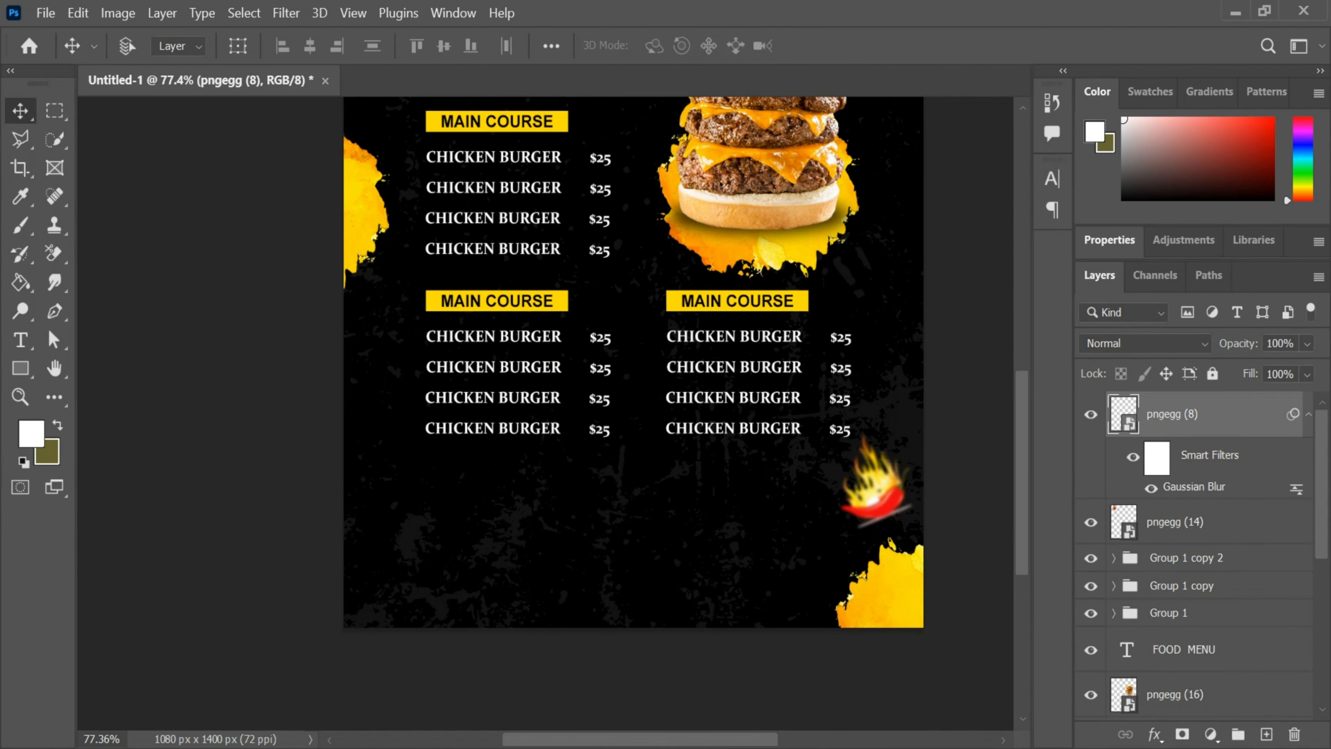
scroll(1160, 678, "down", 5)
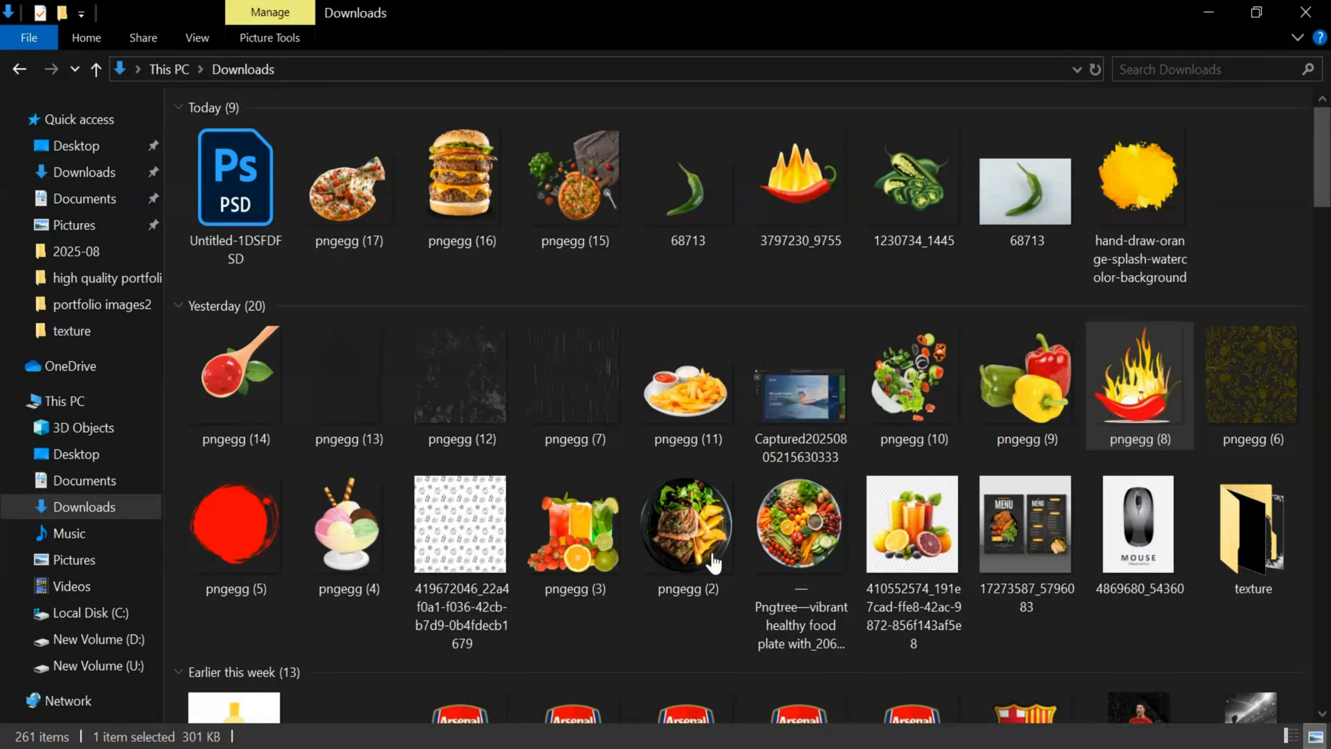
left_click_drag(806, 729, 523, 680)
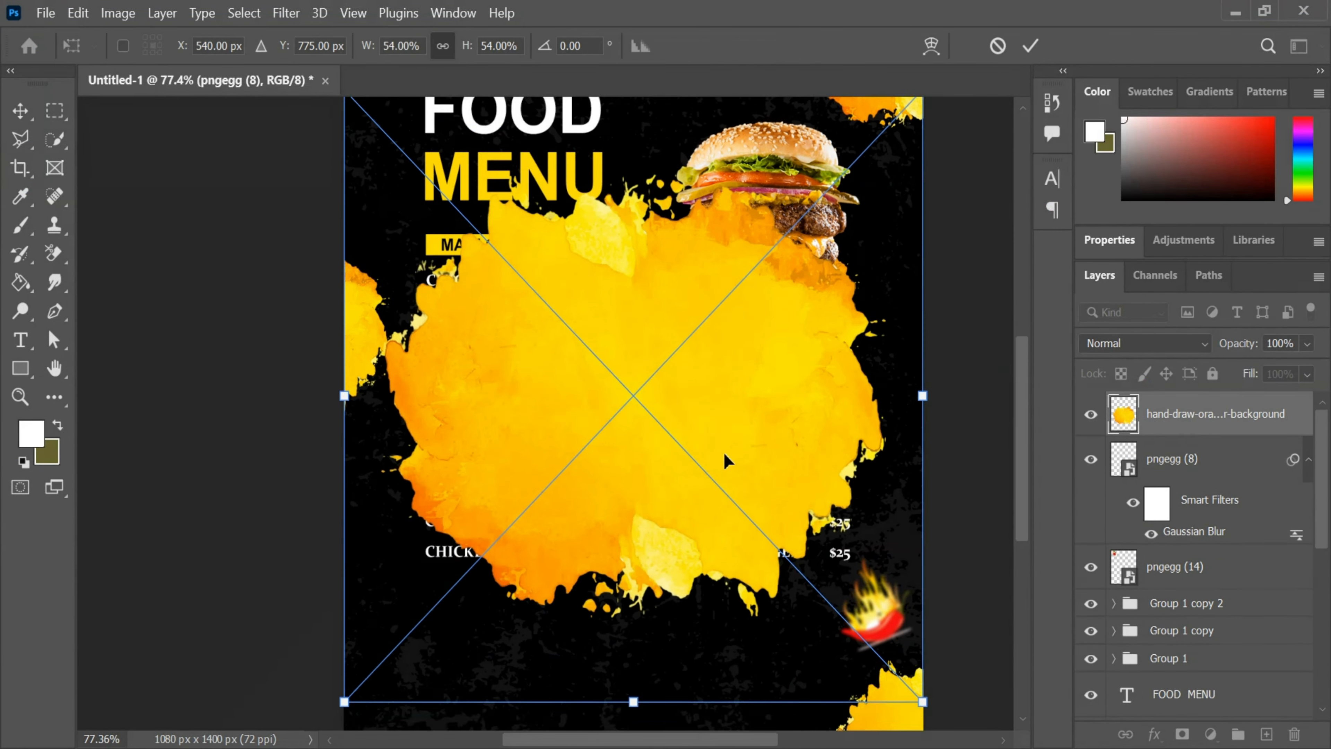
left_click_drag(923, 142, 618, 590)
scroll(618, 594, "down", 3)
left_click_drag(469, 531, 512, 569)
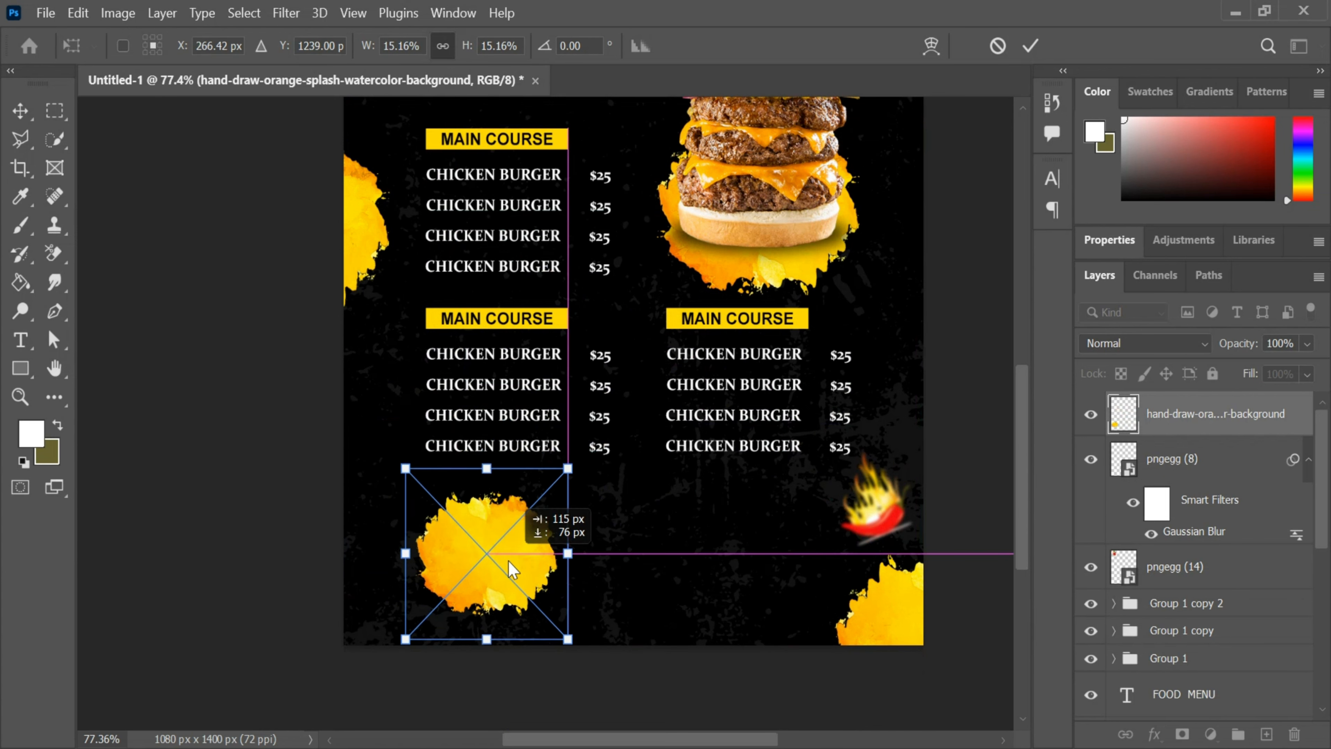
left_click_drag(567, 468, 554, 482)
left_click_drag(508, 550, 521, 554)
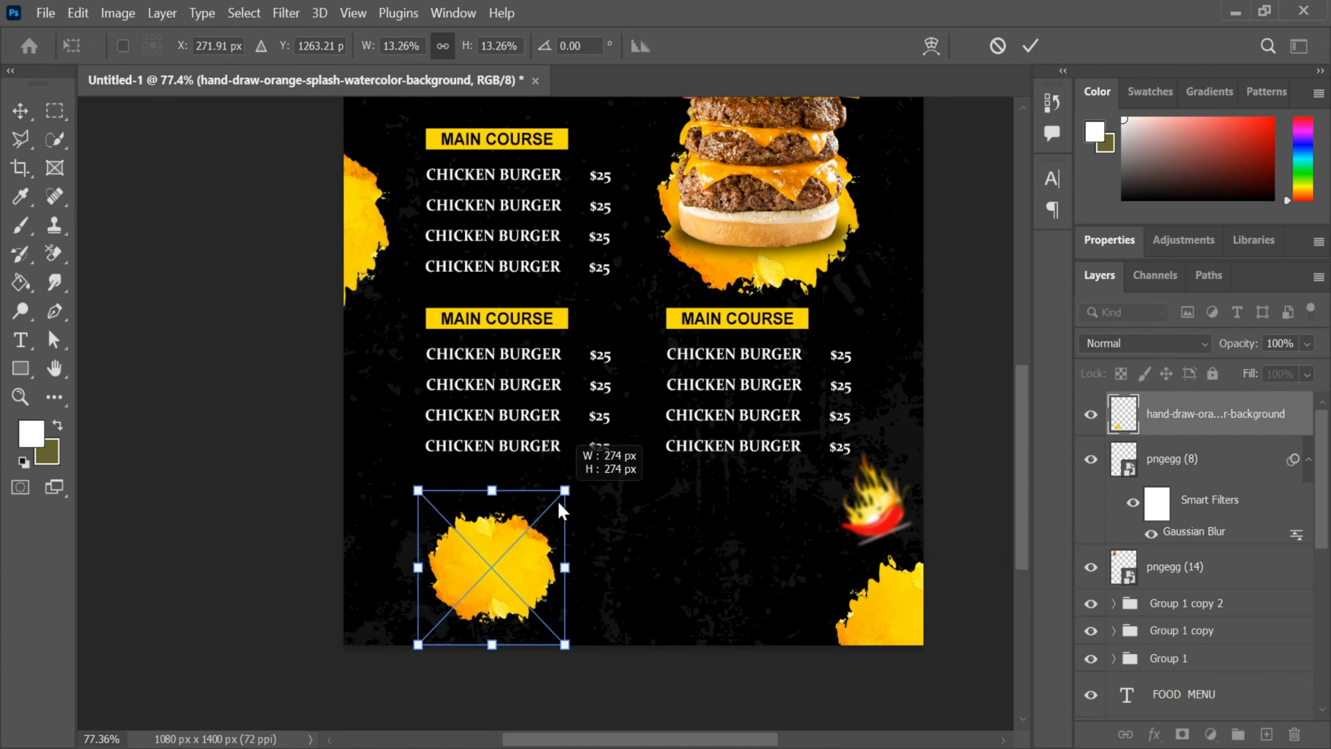
left_click(1030, 46)
left_click_drag(492, 587, 492, 581)
Step: Place the pizza image pngegg (17) from Downloads over the new splash and scale it to 41.55%
key("alt+Tab")
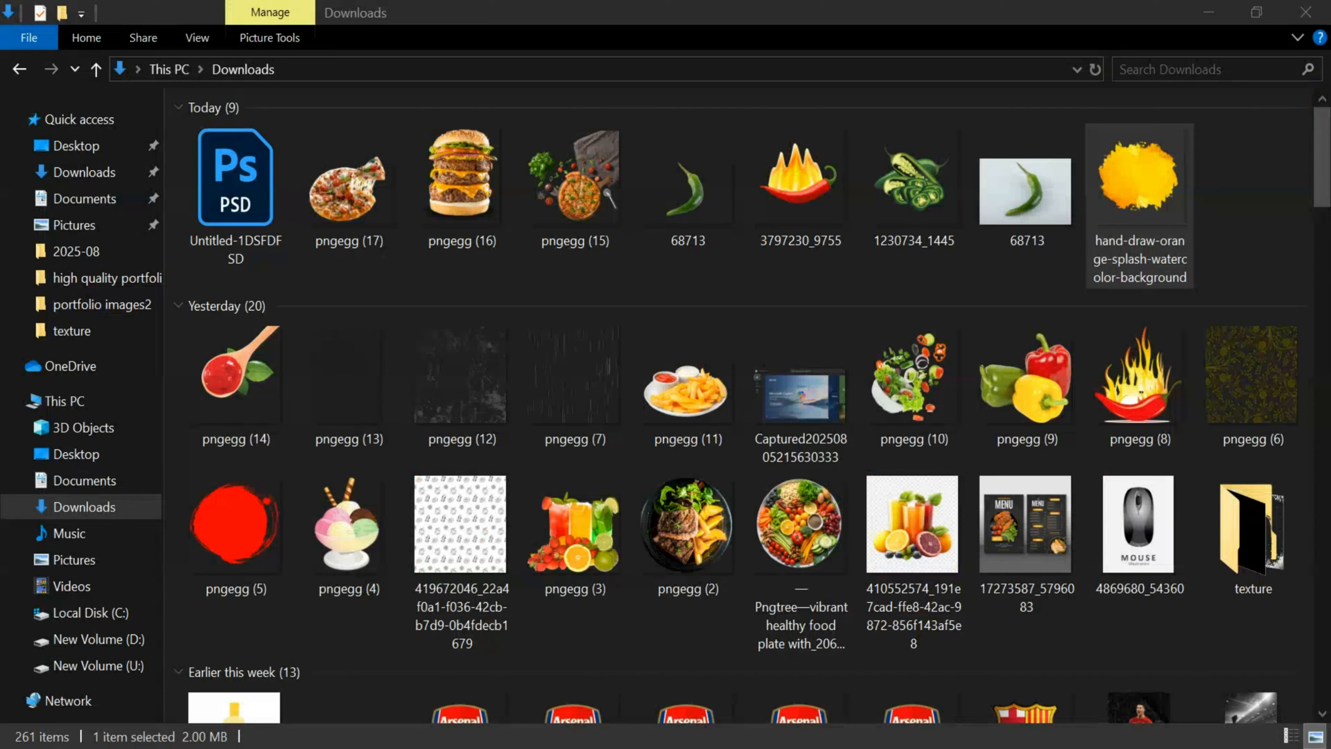
left_click_drag(356, 202, 624, 637)
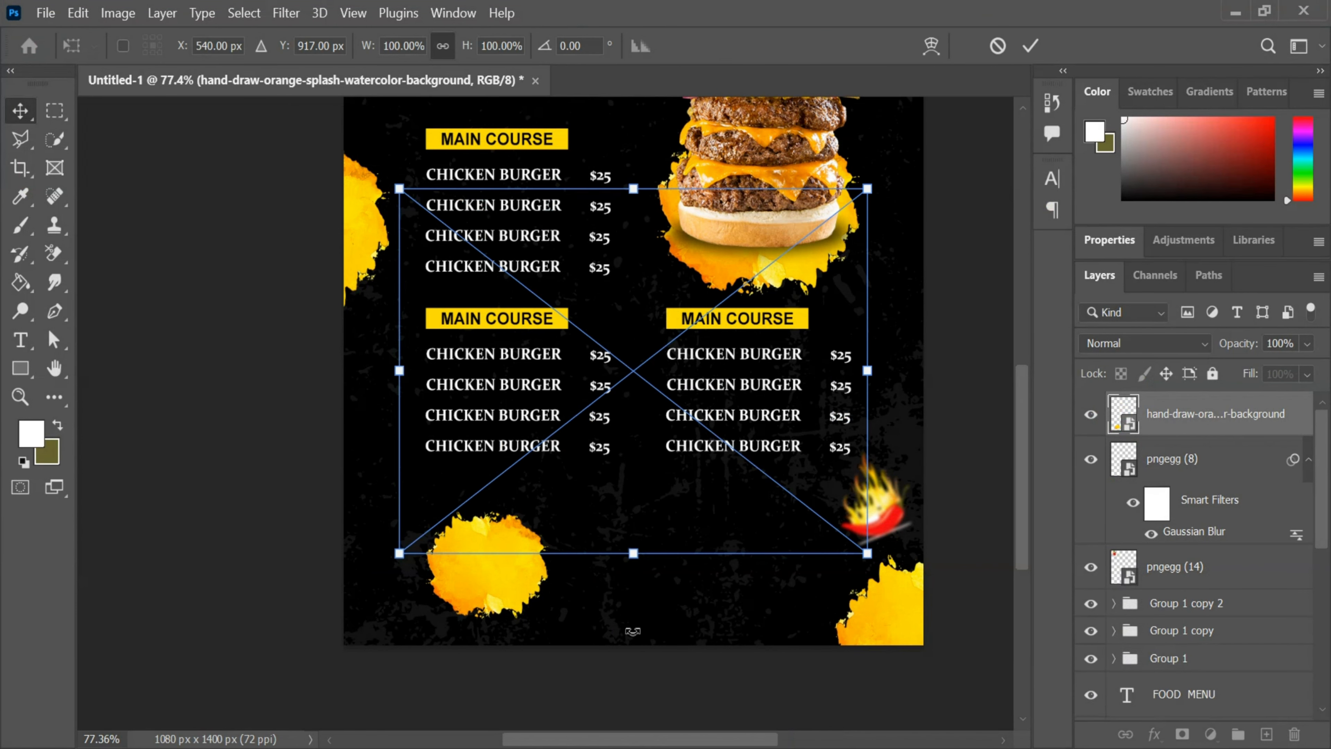
left_click_drag(866, 189, 594, 401)
left_click_drag(536, 492, 529, 556)
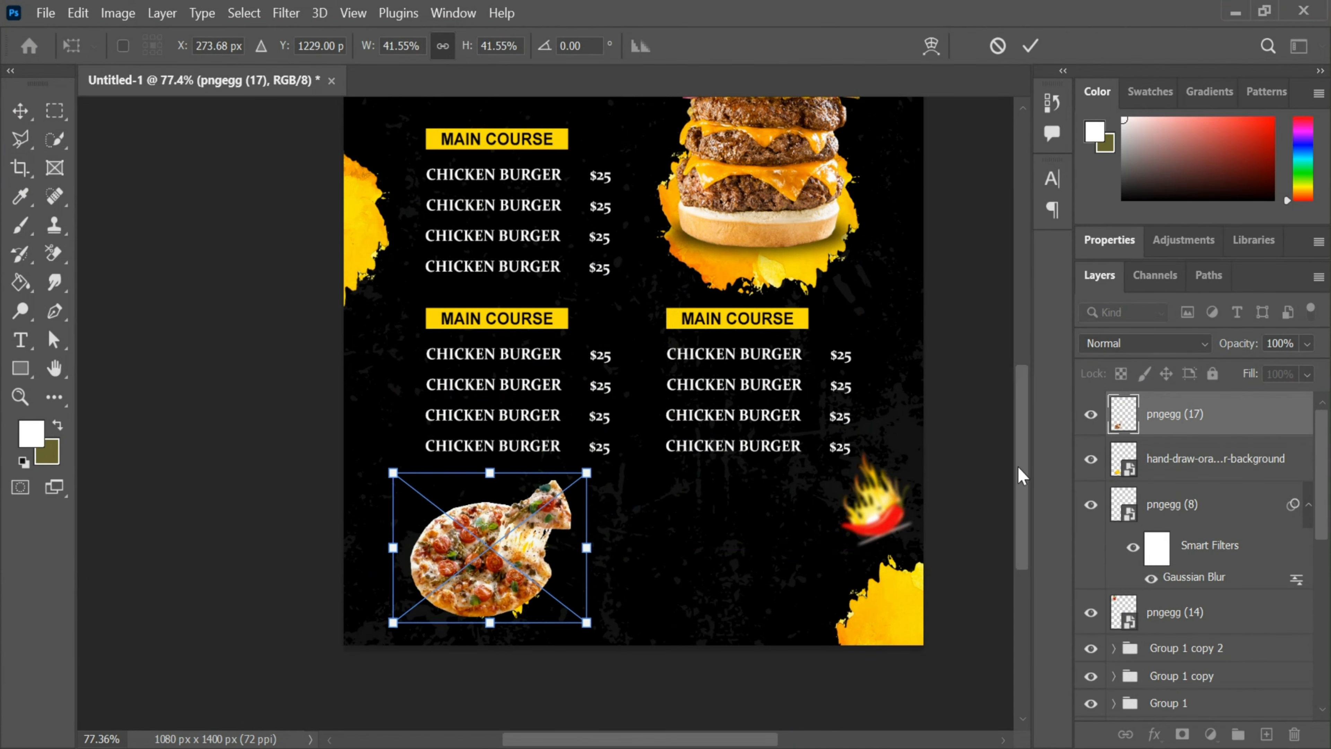
Step: Reposition and slightly resize the orange splash behind the pizza so it shows beneath the pizza's lower edge
left_click(1188, 461)
key("ctrl+t")
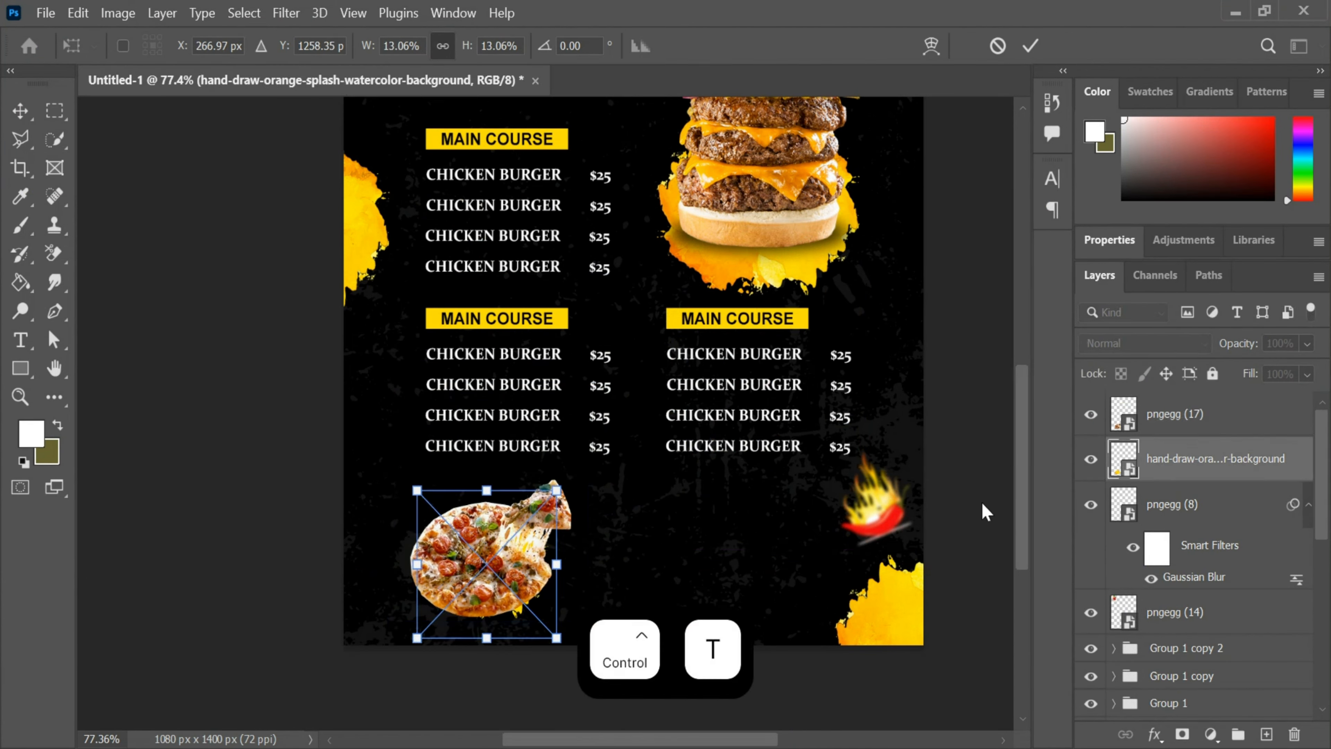
mouse_move(519, 574)
left_mouse_down()
mouse_move(529, 546)
mouse_move(512, 557)
left_mouse_up()
left_click_drag(567, 480, 561, 485)
left_click(1030, 49)
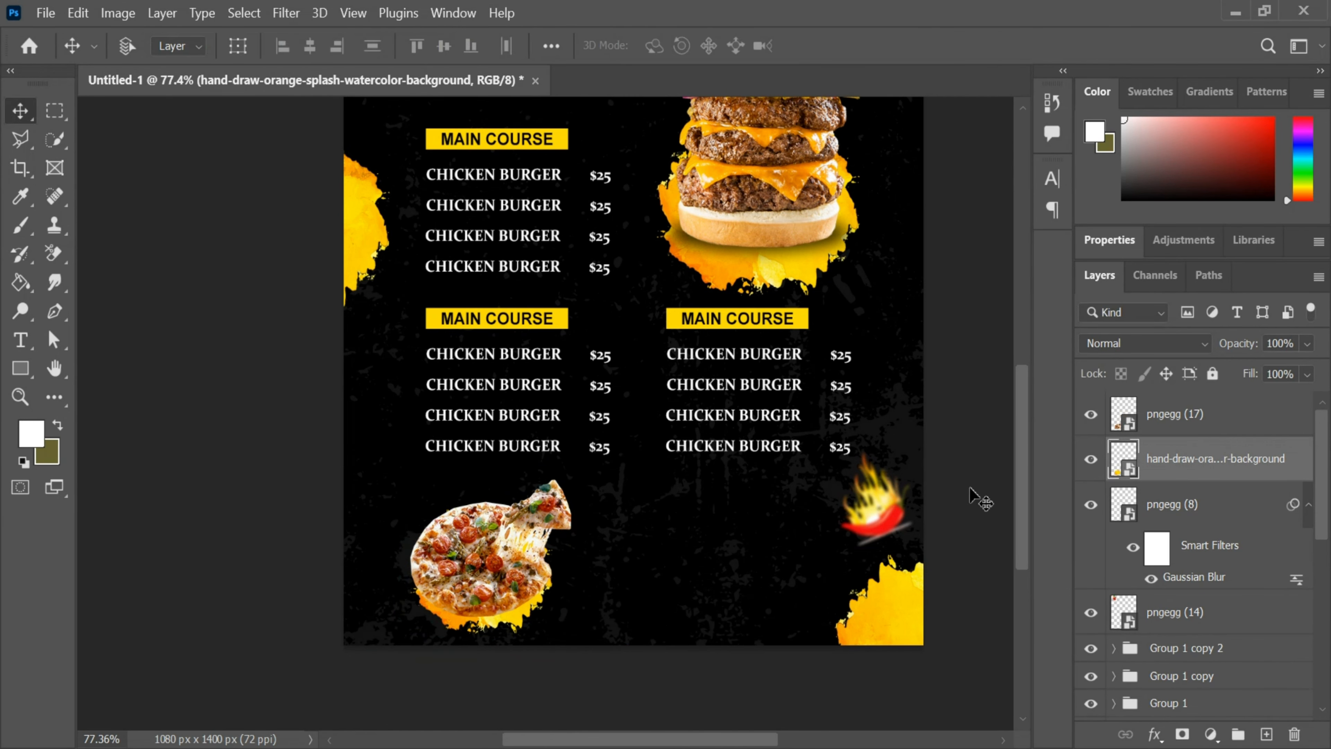
Step: Place the bell peppers image pngegg (9) from Downloads at 13.80% scale and move its layer above the pizza layer
scroll(676, 472, "up", 5)
scroll(736, 681, "down", 3)
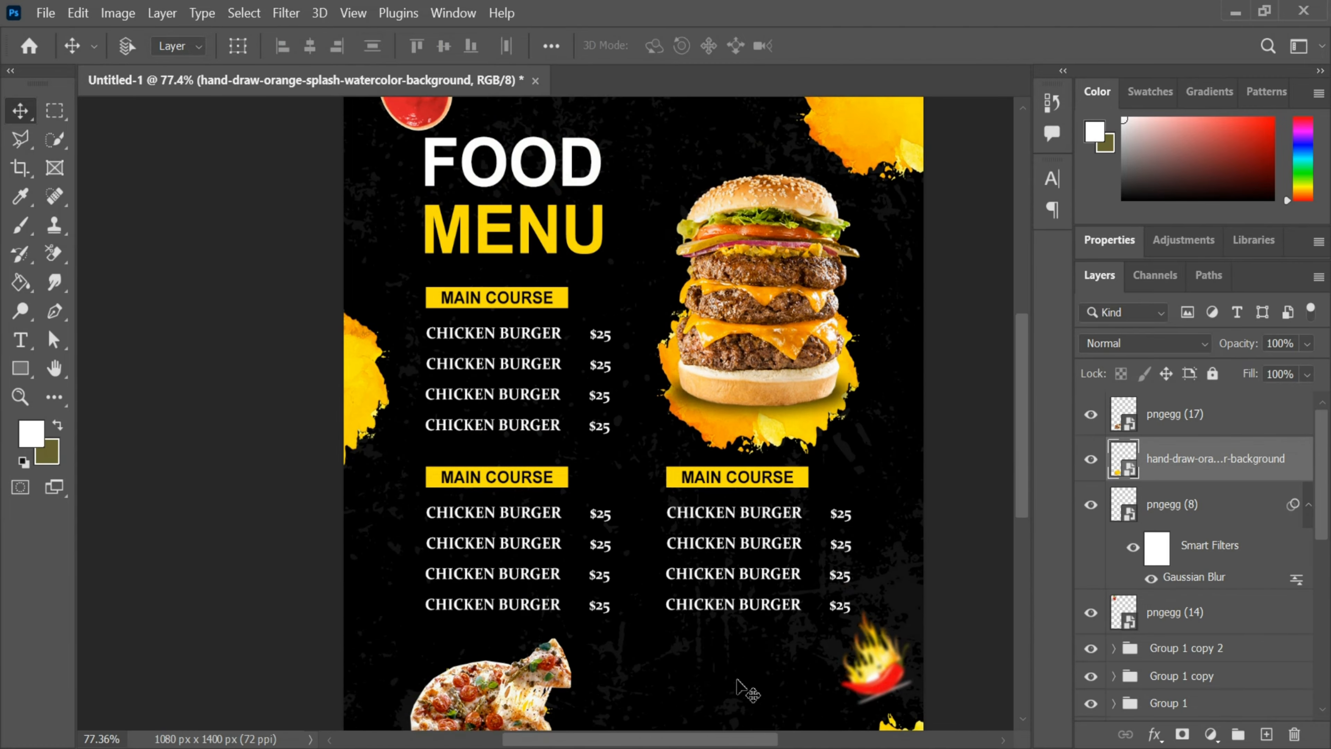
key("alt+Tab")
left_click_drag(1028, 388, 761, 518)
scroll(760, 517, "down", 3)
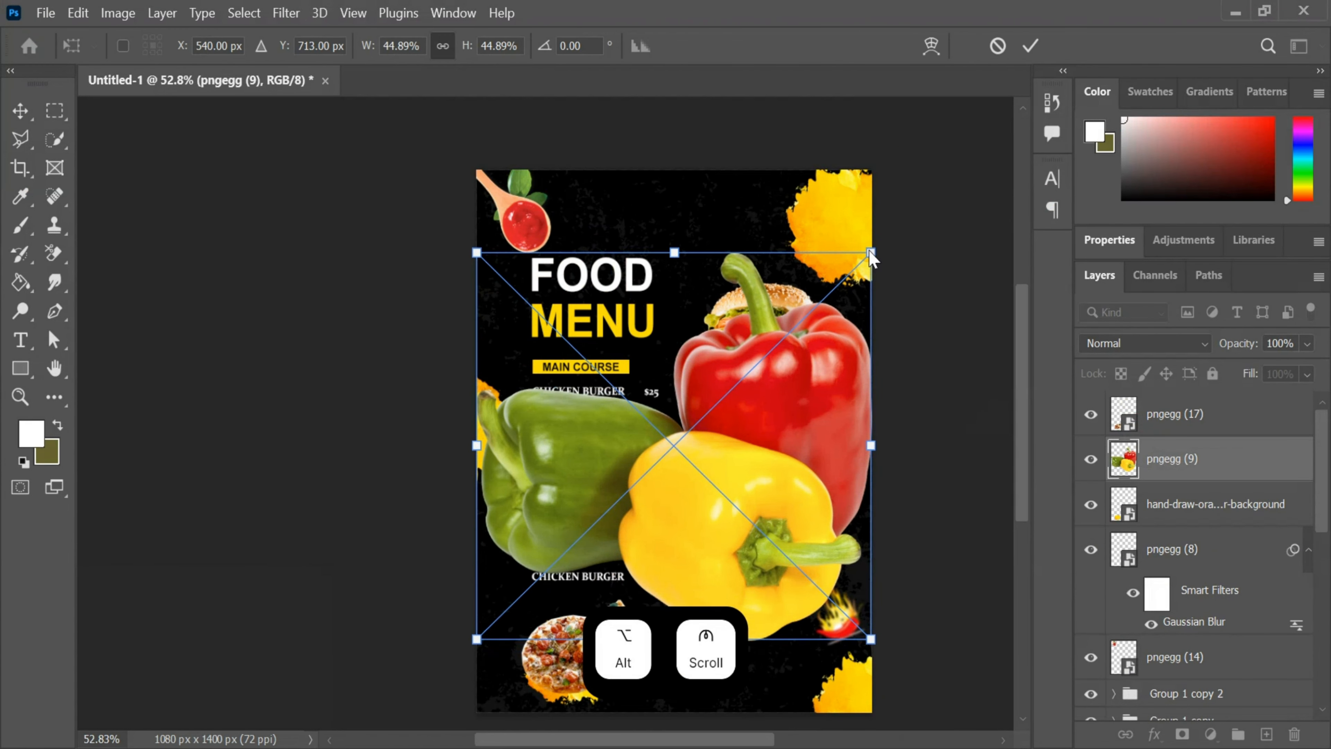
left_click_drag(865, 246, 596, 519)
left_click_drag(1185, 447, 1173, 411)
Step: Shrink the bell peppers further and place them beside the upper "MAIN COURSE" heading, just above the page-edge splash
key("ctrl+t")
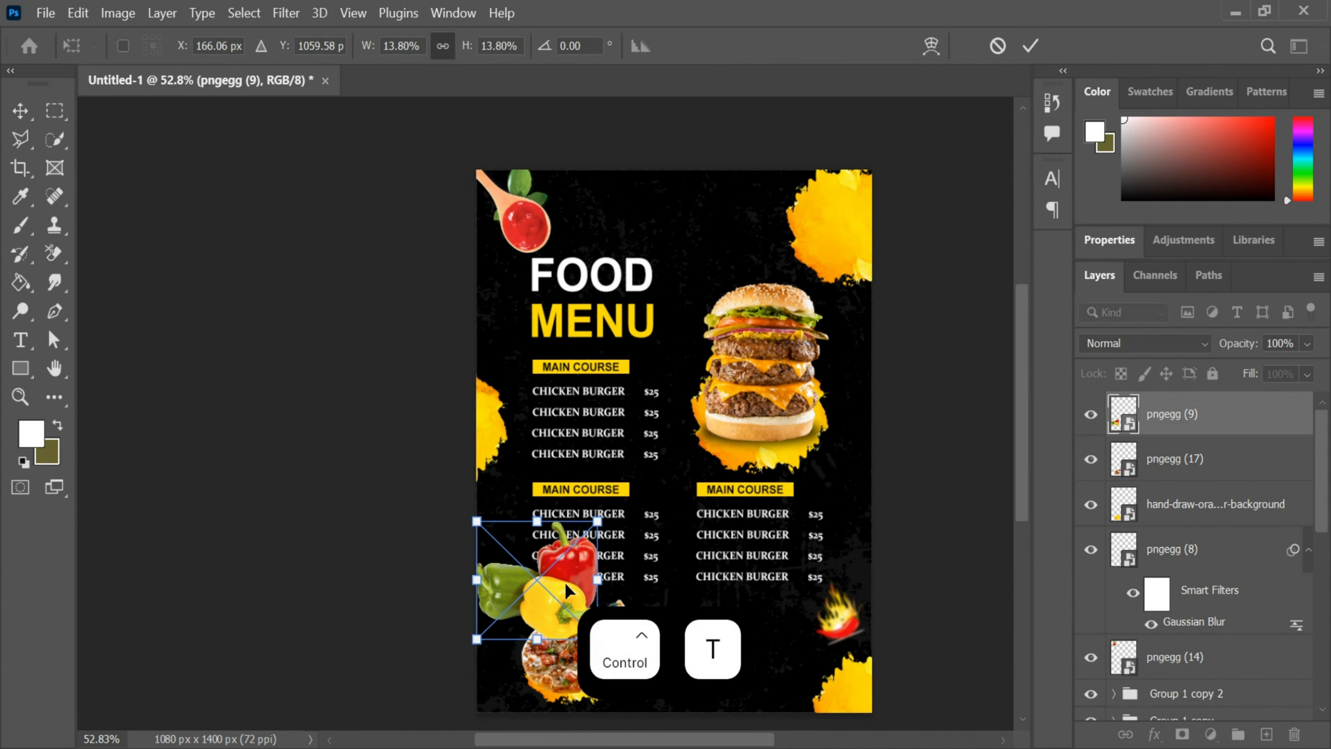
left_click_drag(609, 598, 632, 465)
scroll(729, 450, "down", 2)
scroll(729, 450, "up", 2)
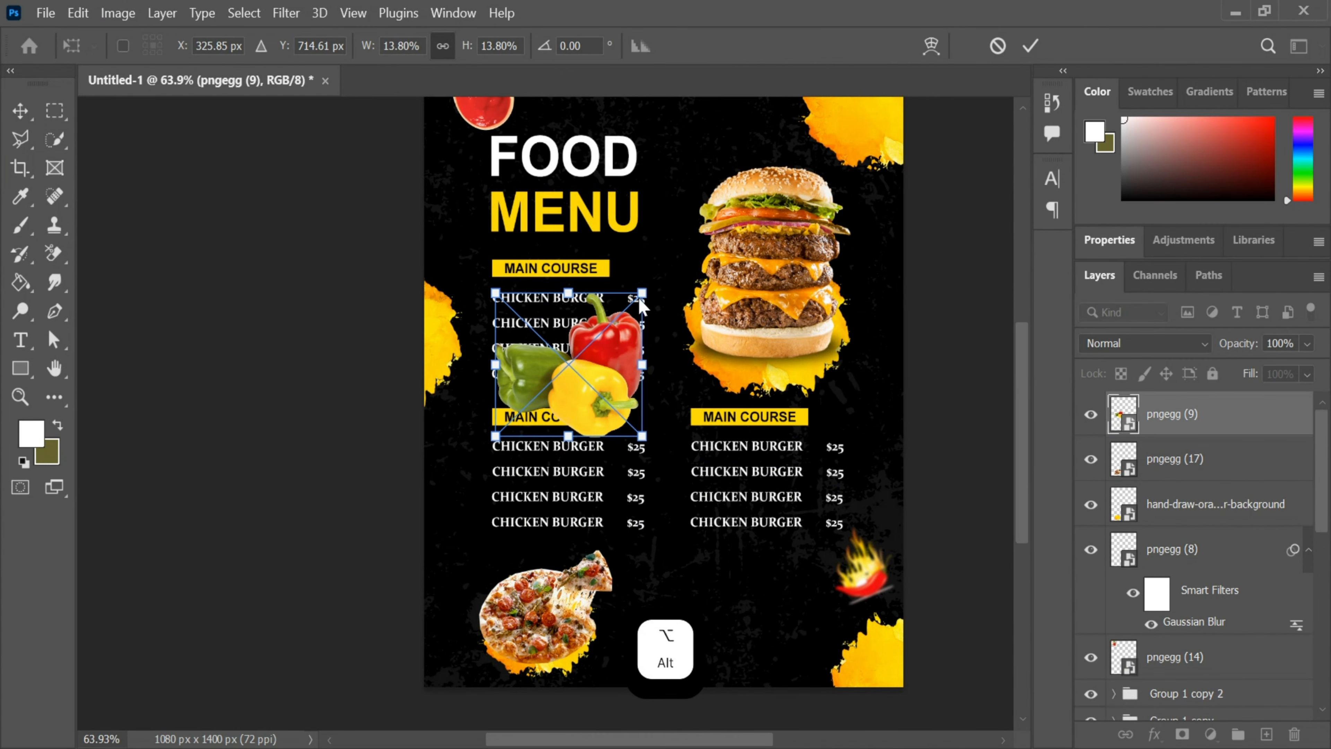
left_click_drag(640, 293, 569, 365)
left_click_drag(542, 410, 467, 252)
left_click_drag(477, 204, 463, 255)
left_click_drag(477, 222, 518, 268)
scroll(459, 256, "up", 7)
left_click(1030, 46)
Step: Apply the last Gaussian Blur filter to the bell peppers layer
left_click(285, 13)
left_click(435, 34)
left_click(1032, 158)
Step: Draw an unfilled rectangle about 398 × 195 px with a dashed white stroke between the pizza and the corner splash
scroll(681, 304, "down", 3)
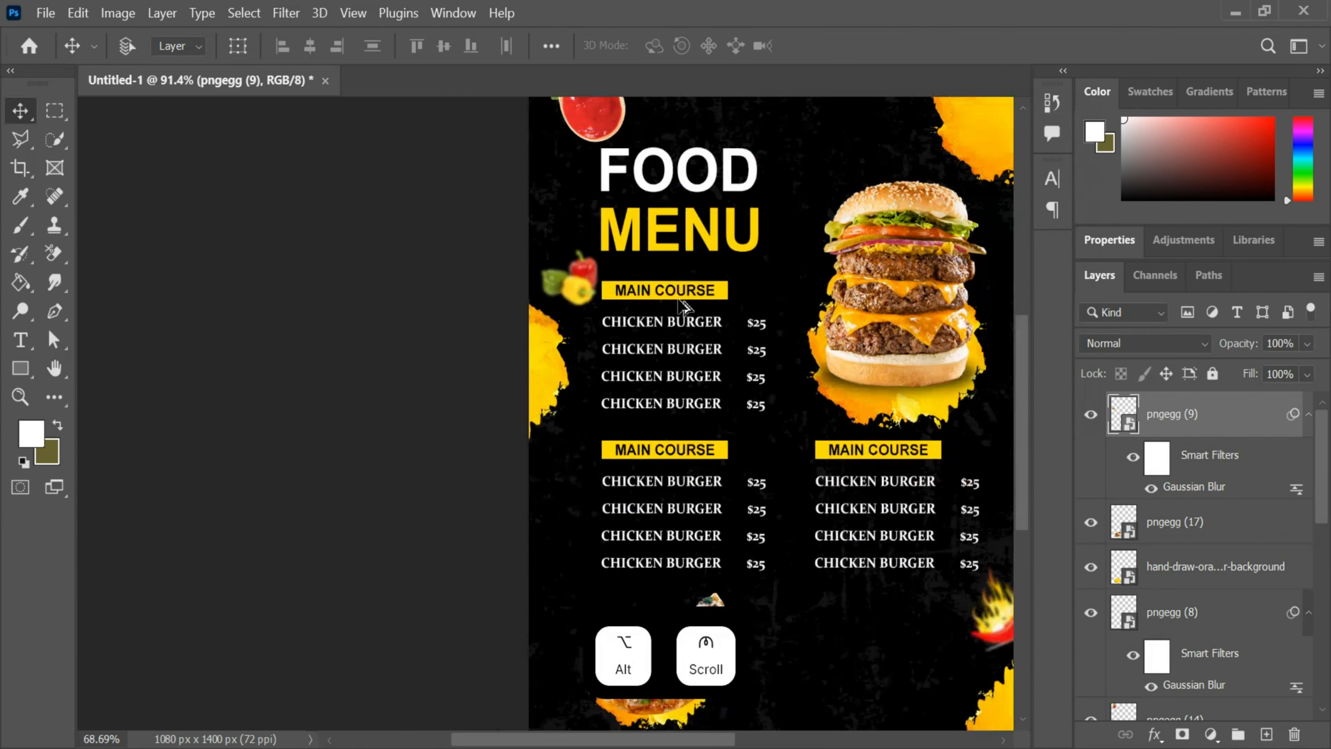
scroll(871, 524, "down", 2)
scroll(871, 524, "right", 1)
scroll(871, 525, "down", 1)
scroll(861, 538, "up", 2)
left_click_drag(862, 538, 673, 462)
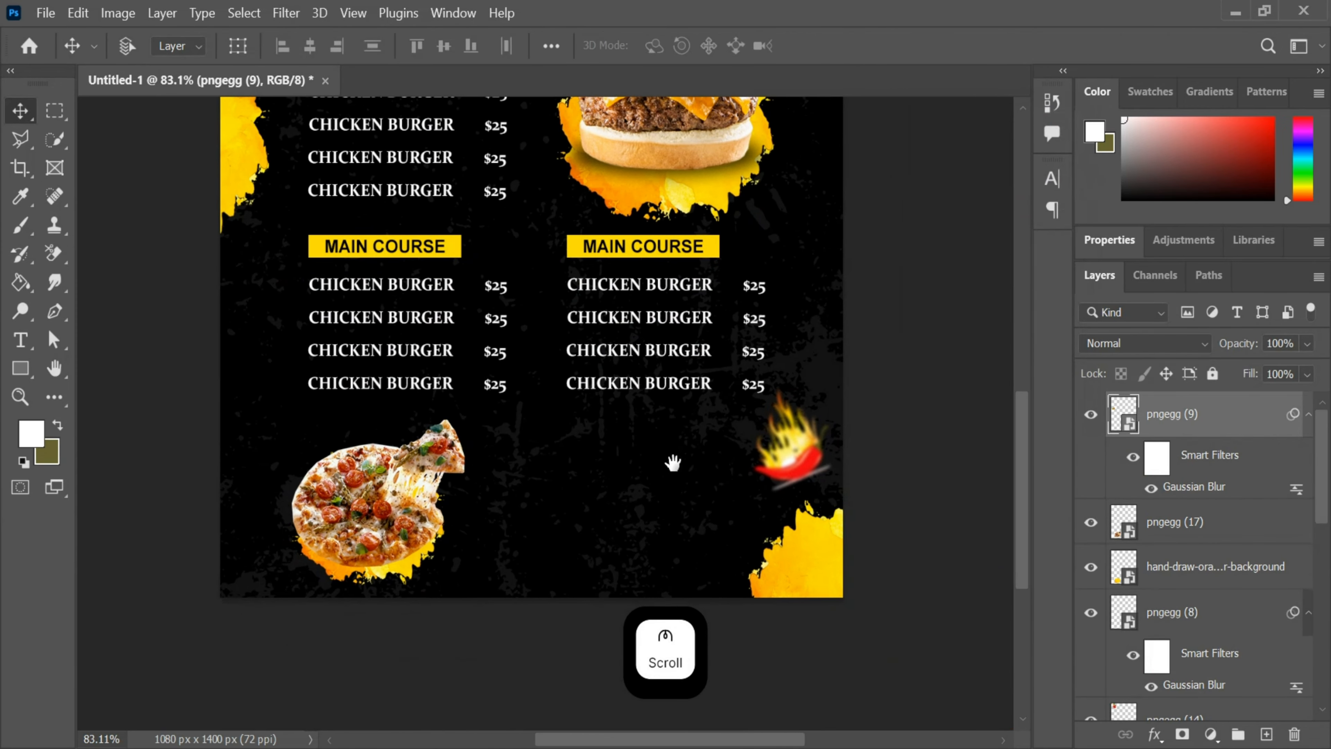
left_click(20, 368)
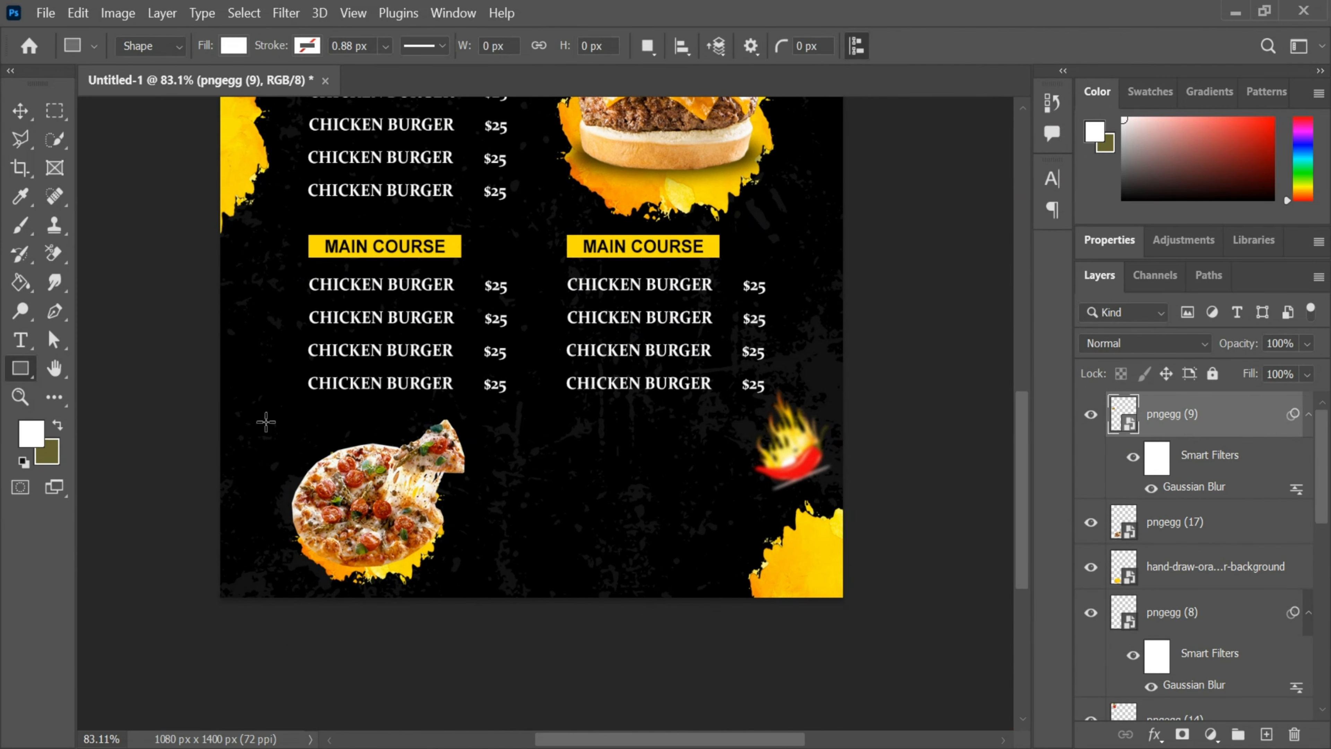
left_click(425, 46)
left_click(405, 147)
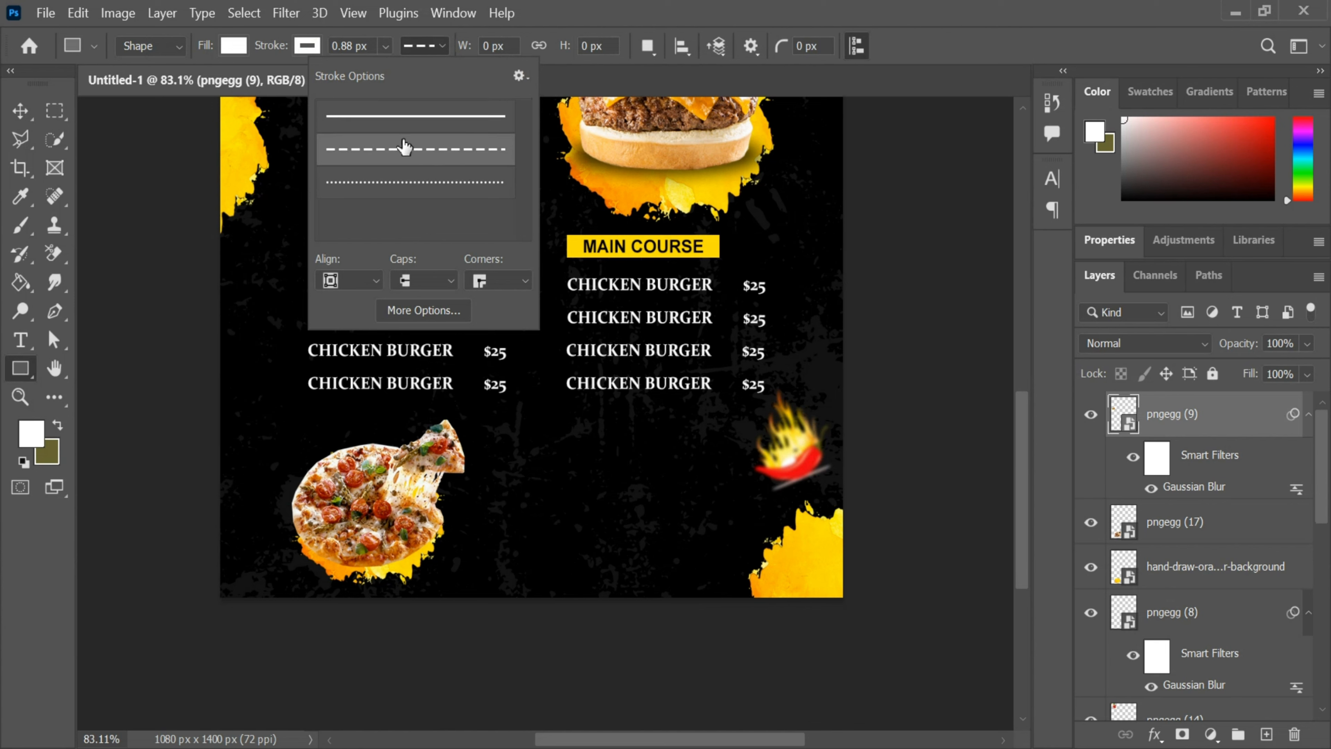
left_click(234, 46)
left_click(111, 84)
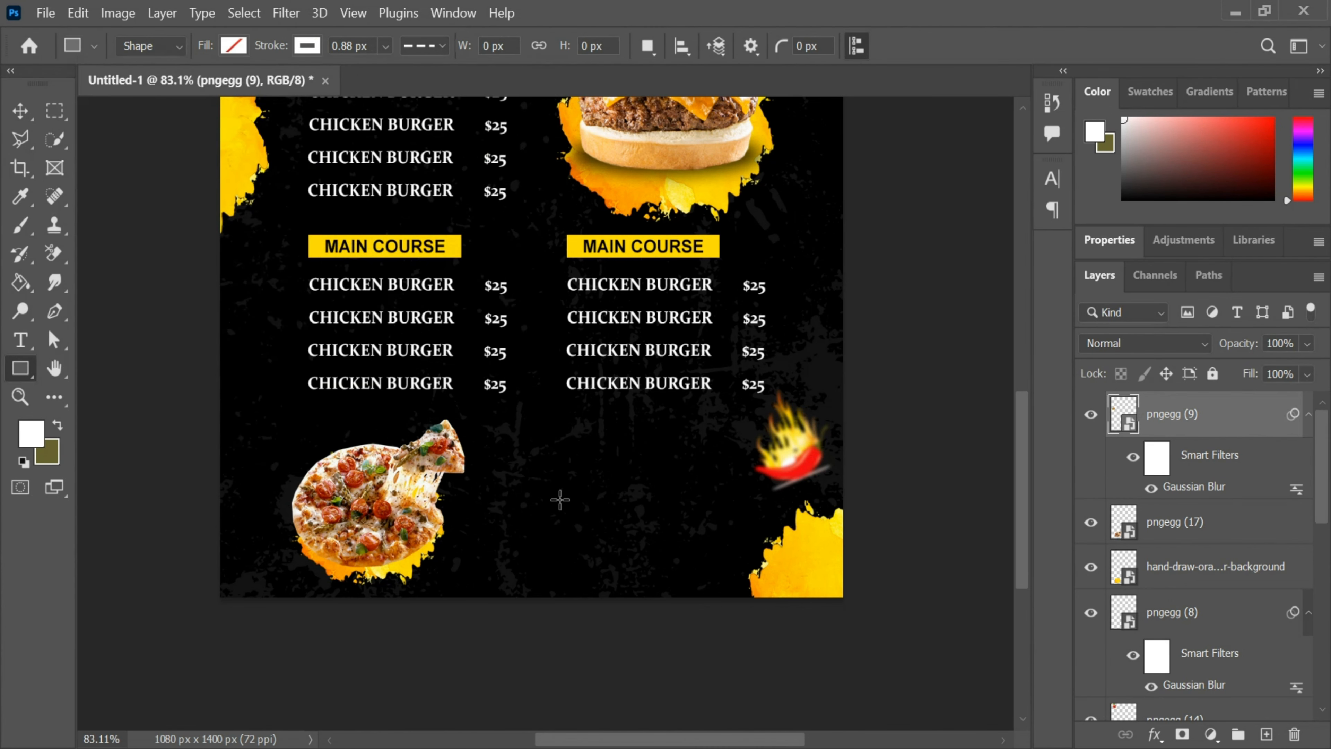
left_click_drag(561, 479, 792, 596)
Step: Set the dashed rectangle's stroke width to 3.79 px and move the rectangle to about X 545, Y 1182 px
left_click(385, 45)
mouse_move(392, 68)
left_mouse_down()
mouse_move(420, 69)
mouse_move(402, 78)
left_mouse_up()
scroll(666, 512, "down", 1)
scroll(667, 511, "up", 3)
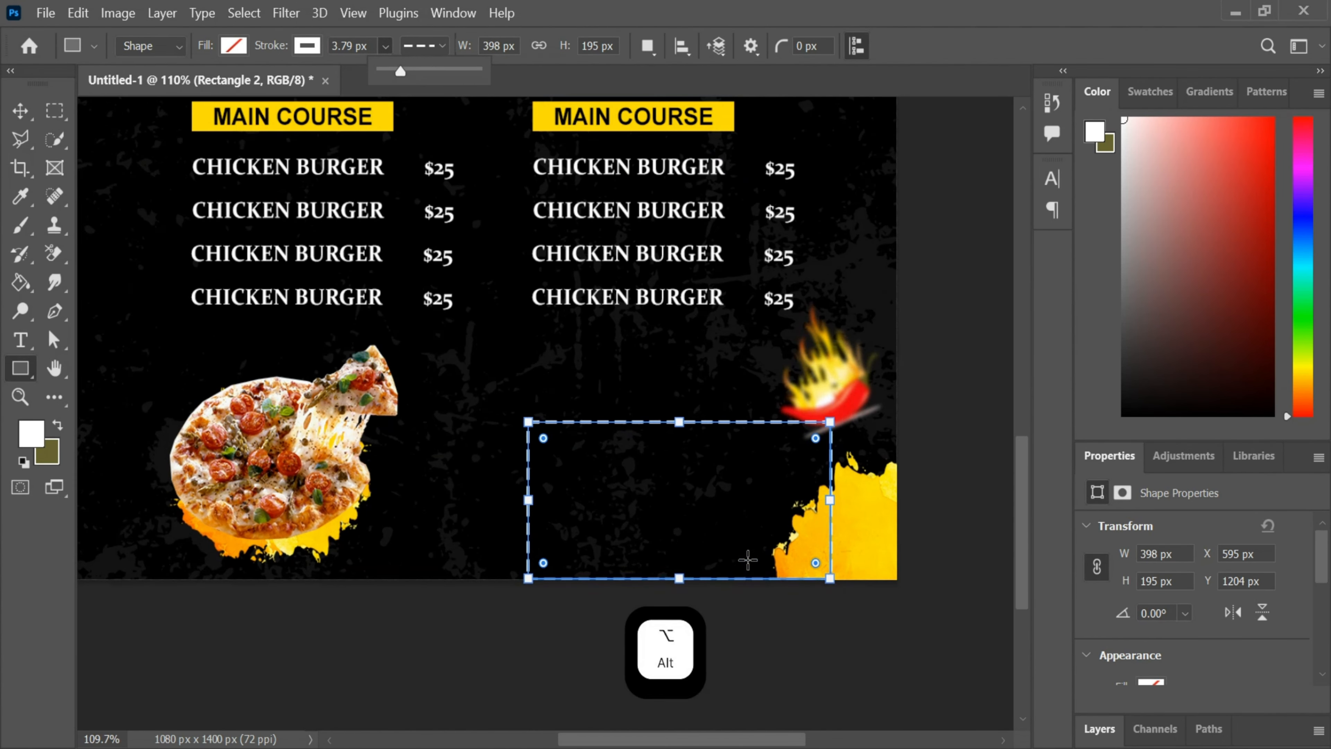
left_click(22, 112)
left_click_drag(656, 536, 623, 516)
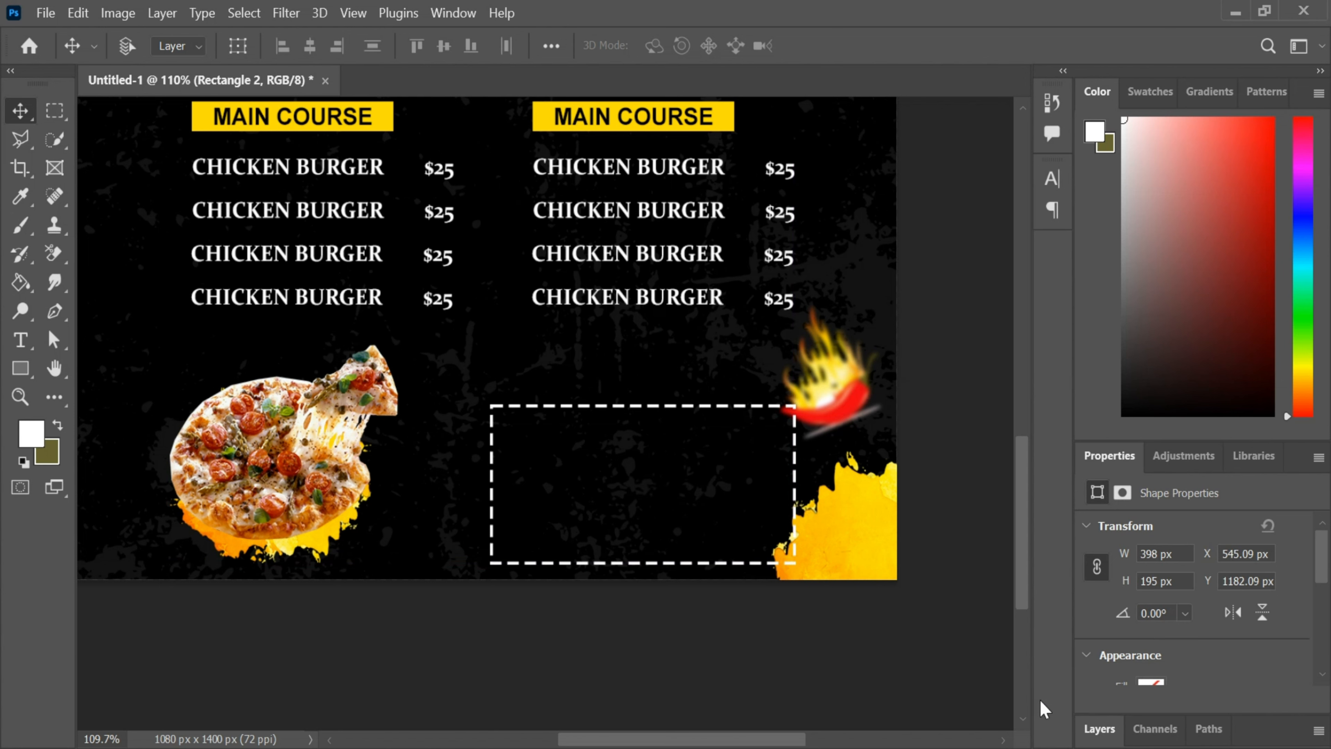
Step: Enlarge the layer list and shift the bottom-right corner splash, copy 2, further right off the page edge
left_click(1127, 726)
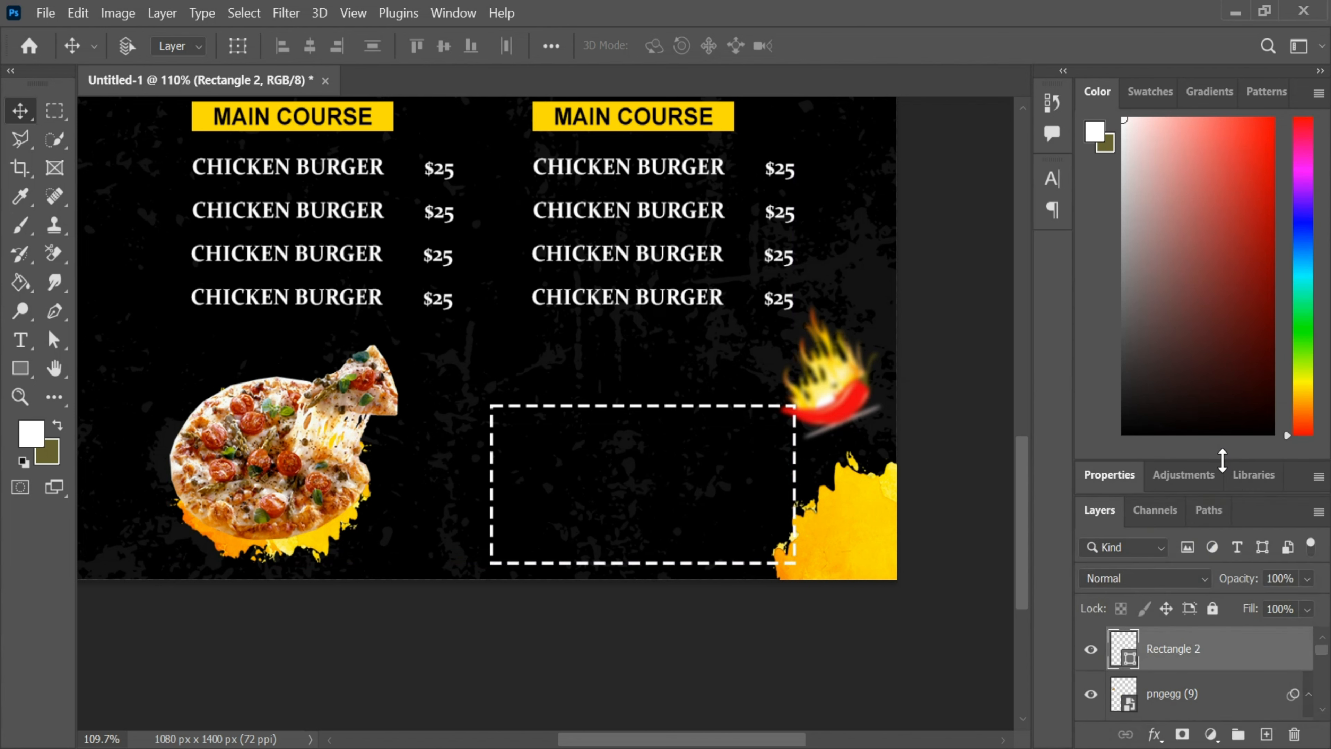
left_click_drag(1231, 466, 1231, 234)
scroll(1222, 629, "down", 15)
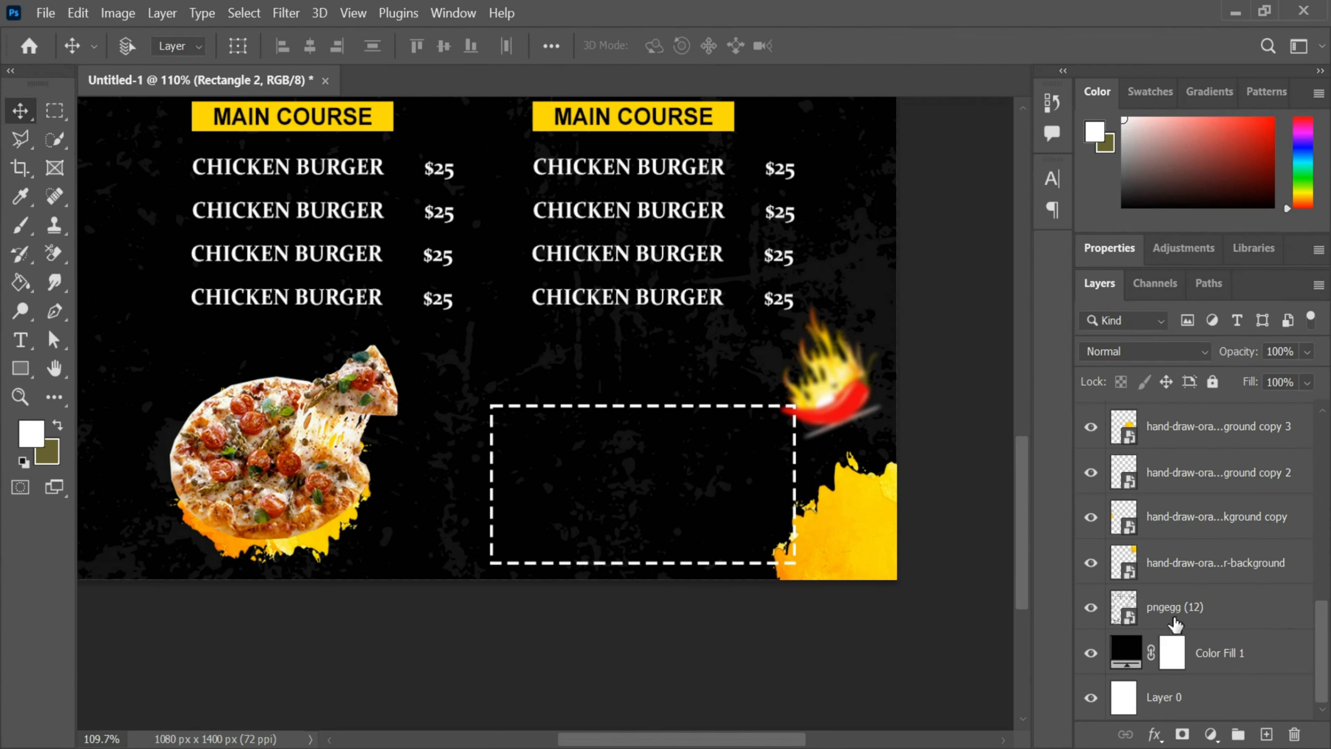
left_click(1159, 471)
scroll(917, 525, "left", 3)
left_click_drag(923, 545, 980, 542)
scroll(1228, 571, "up", 15)
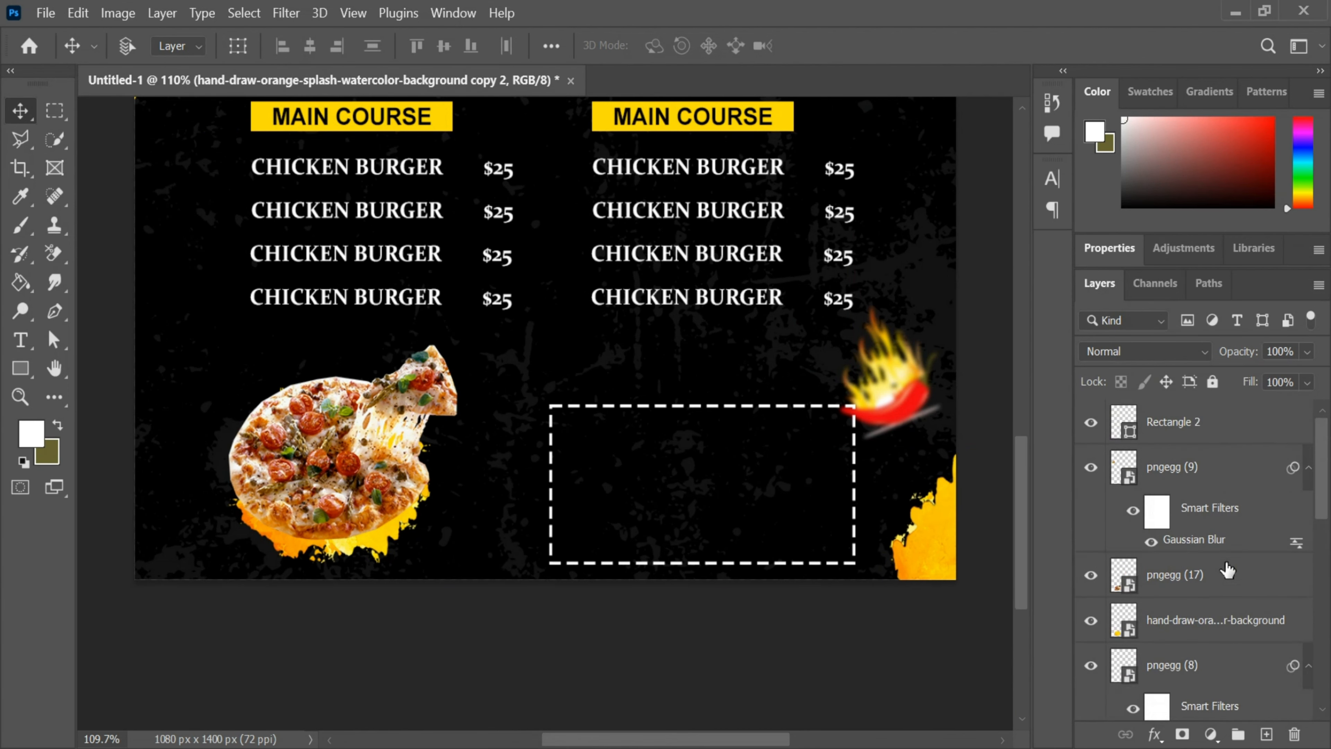
Step: Shrink the dashed rectangle to about 85% width and 56% height, centred at about X 774, Y 1325.5 px below the second menu column
left_click(1185, 422)
key("ctrl+t")
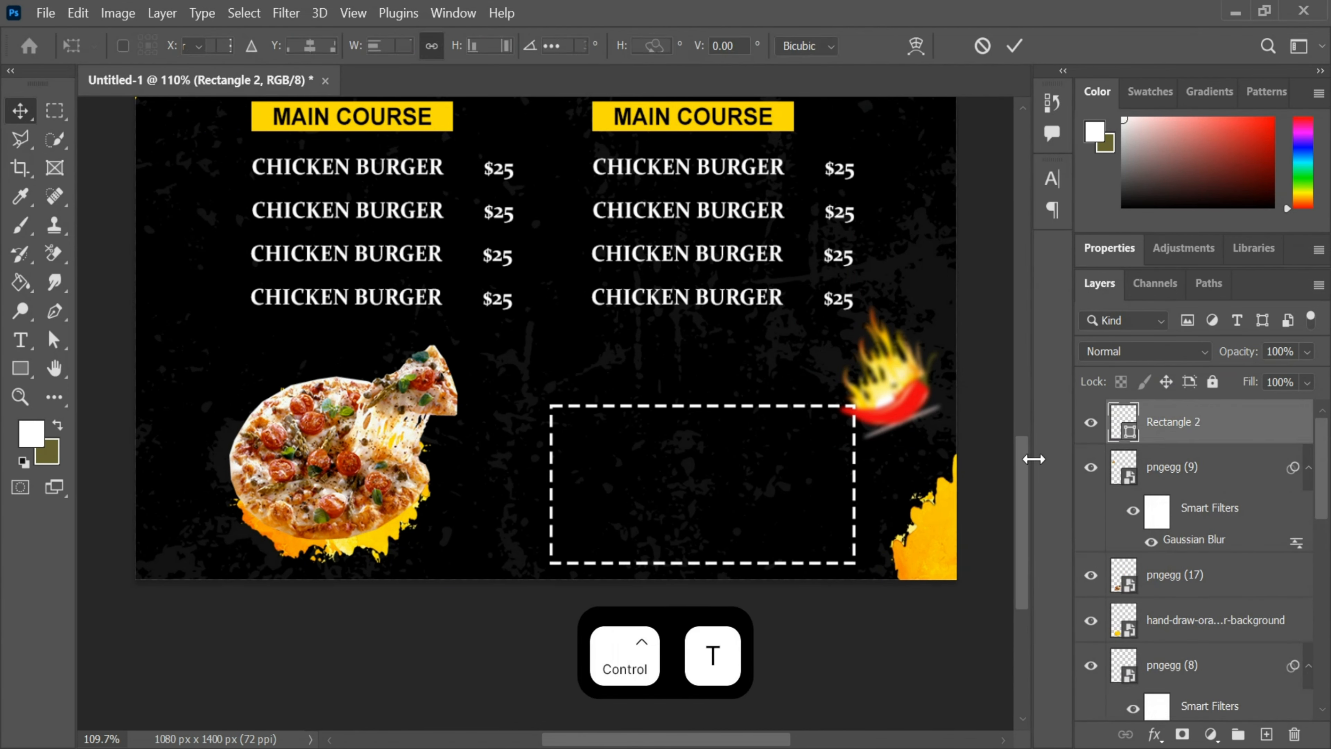
left_click_drag(854, 406, 841, 424)
left_click_drag(694, 414, 716, 455)
key("shift")
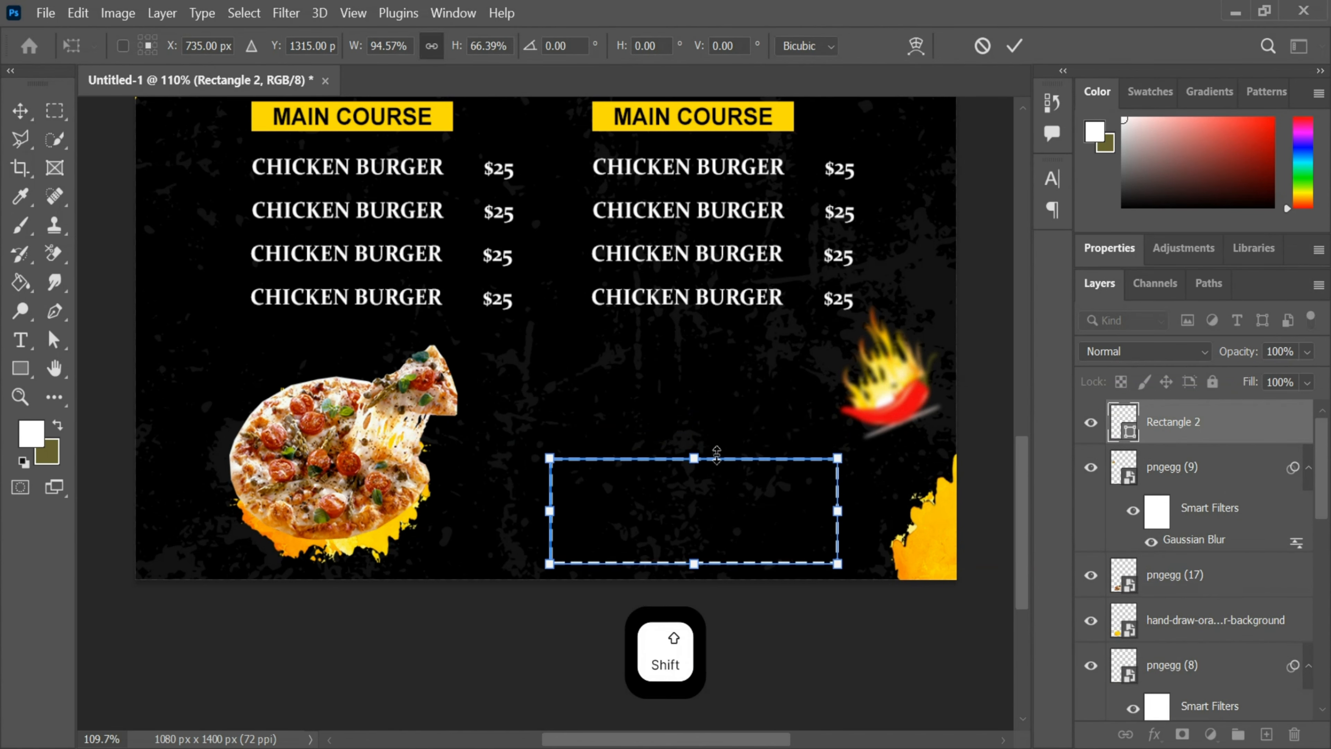
left_click_drag(549, 511, 594, 510)
left_click_drag(837, 510, 853, 510)
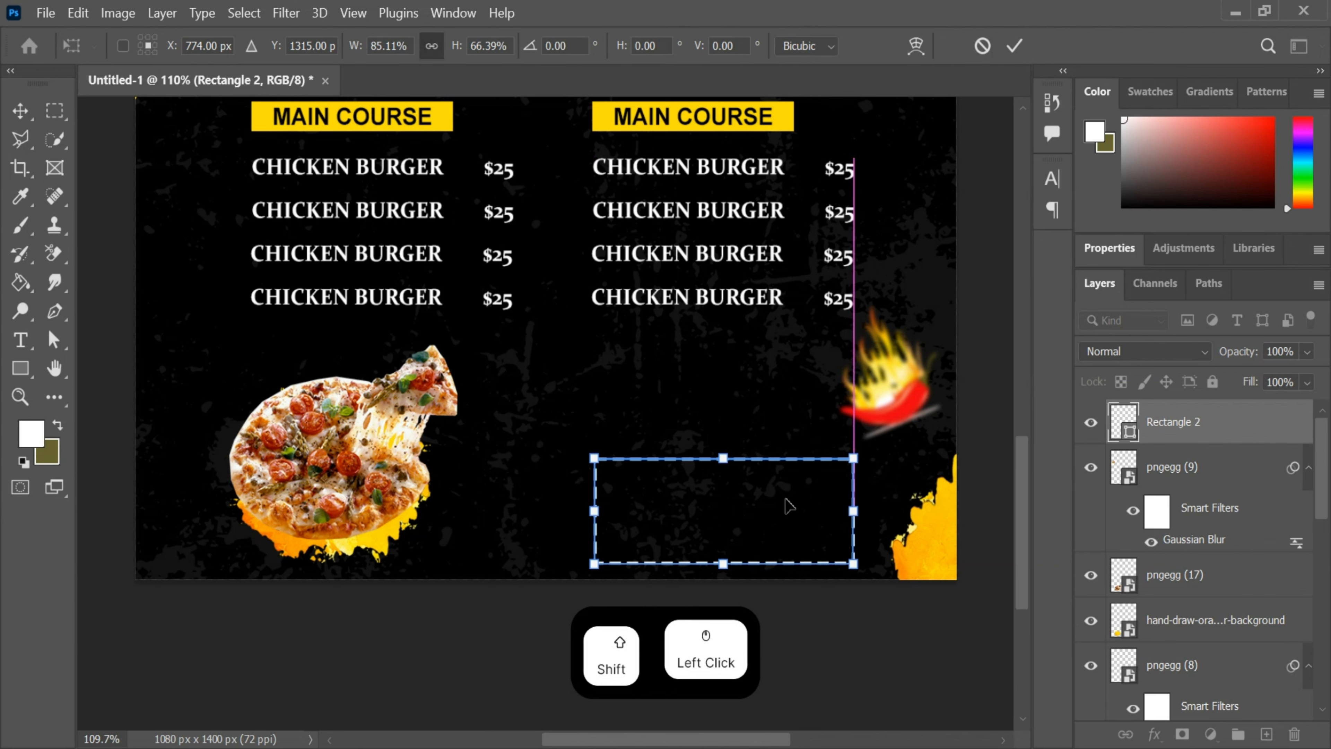
left_click_drag(722, 459, 722, 475)
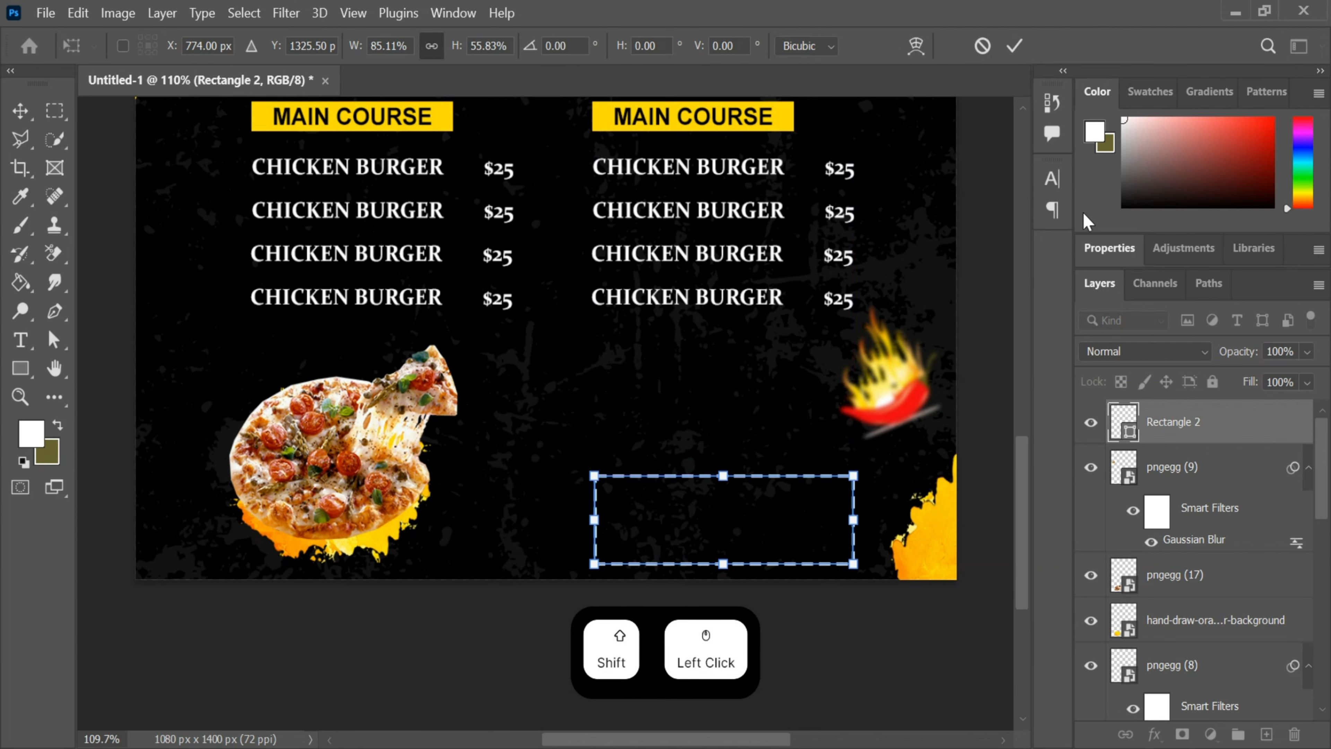
left_click(1015, 46, "shift")
Step: Change the dashed rectangle's stroke colour to the recently used yellow
scroll(921, 406, "down", 2)
key("ctrl+t")
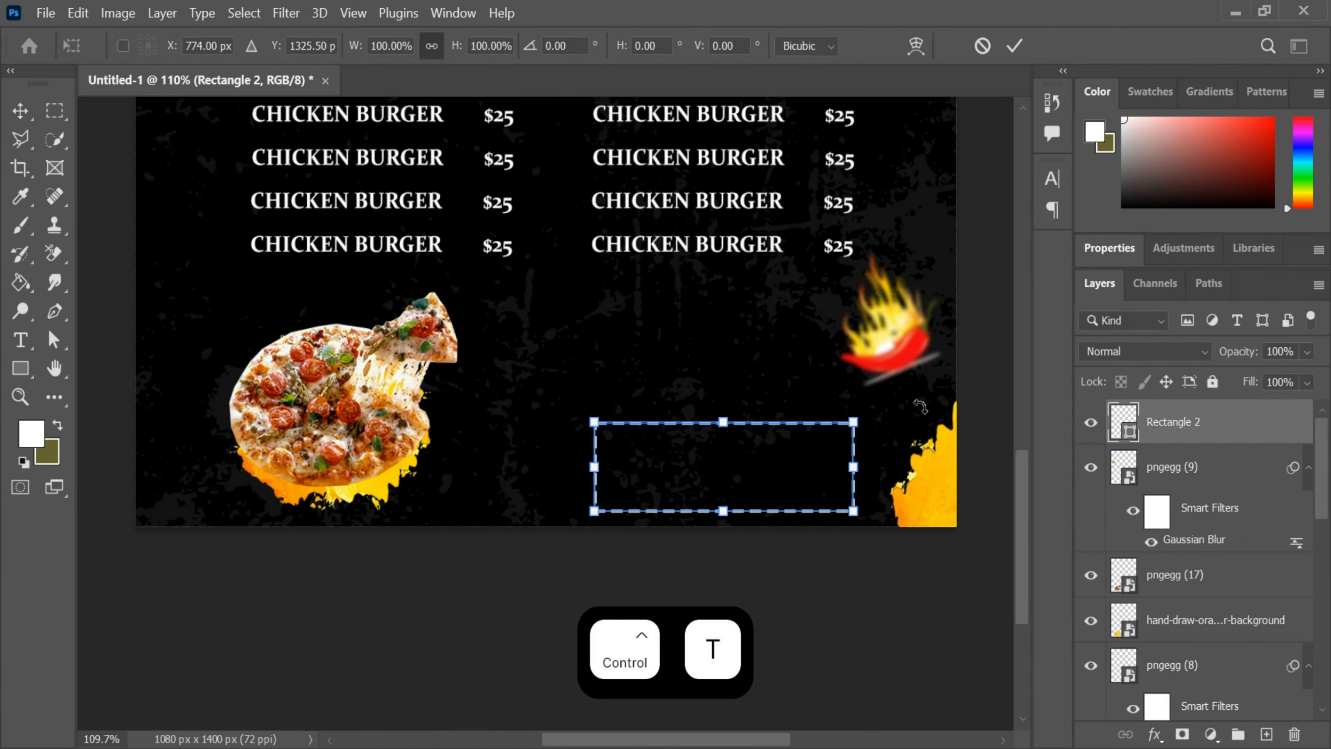
left_click(22, 362)
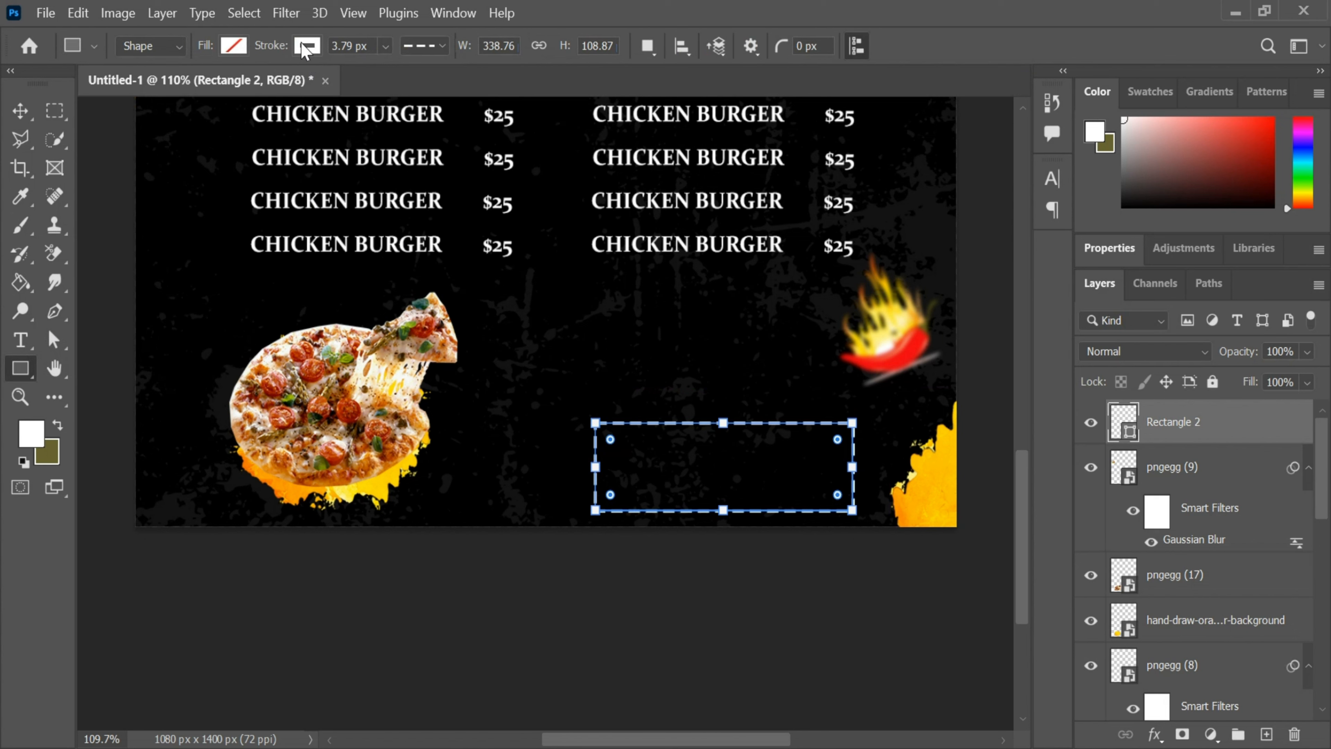
left_click(305, 47)
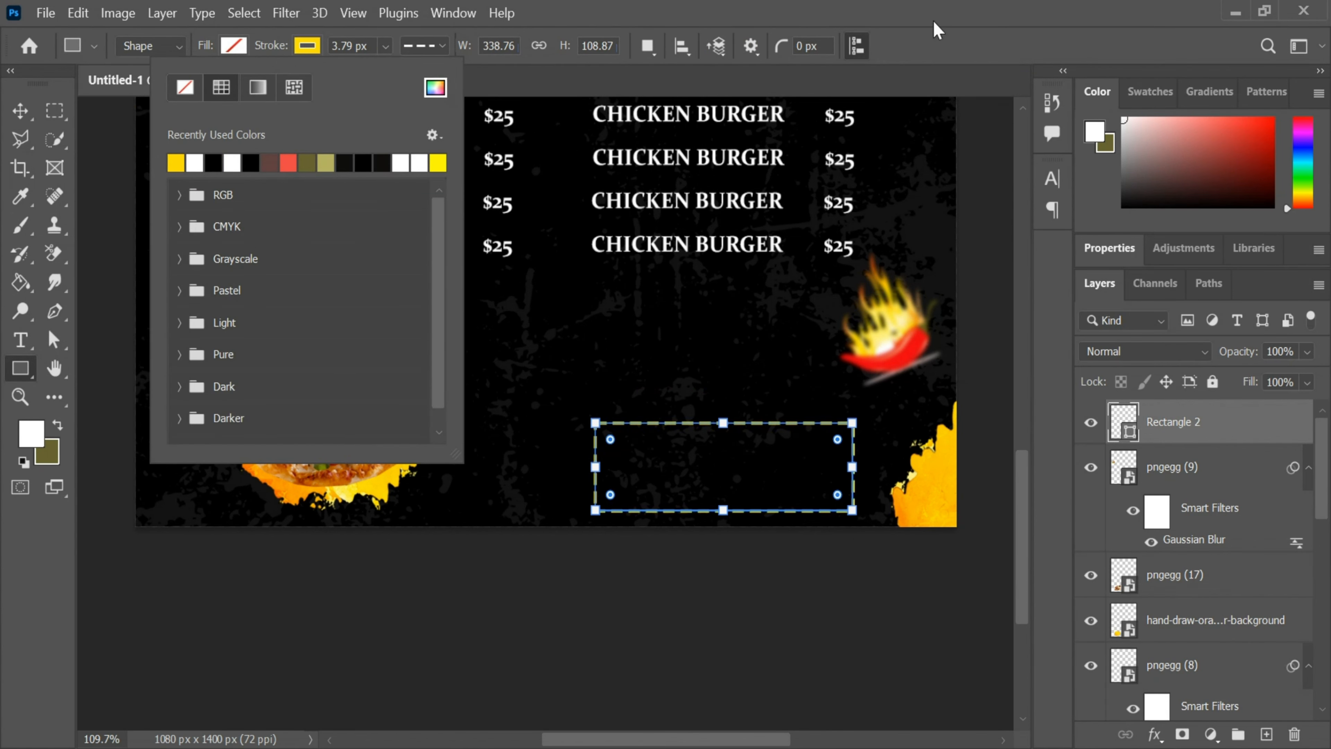
left_click(938, 31)
left_click(19, 117)
key("t")
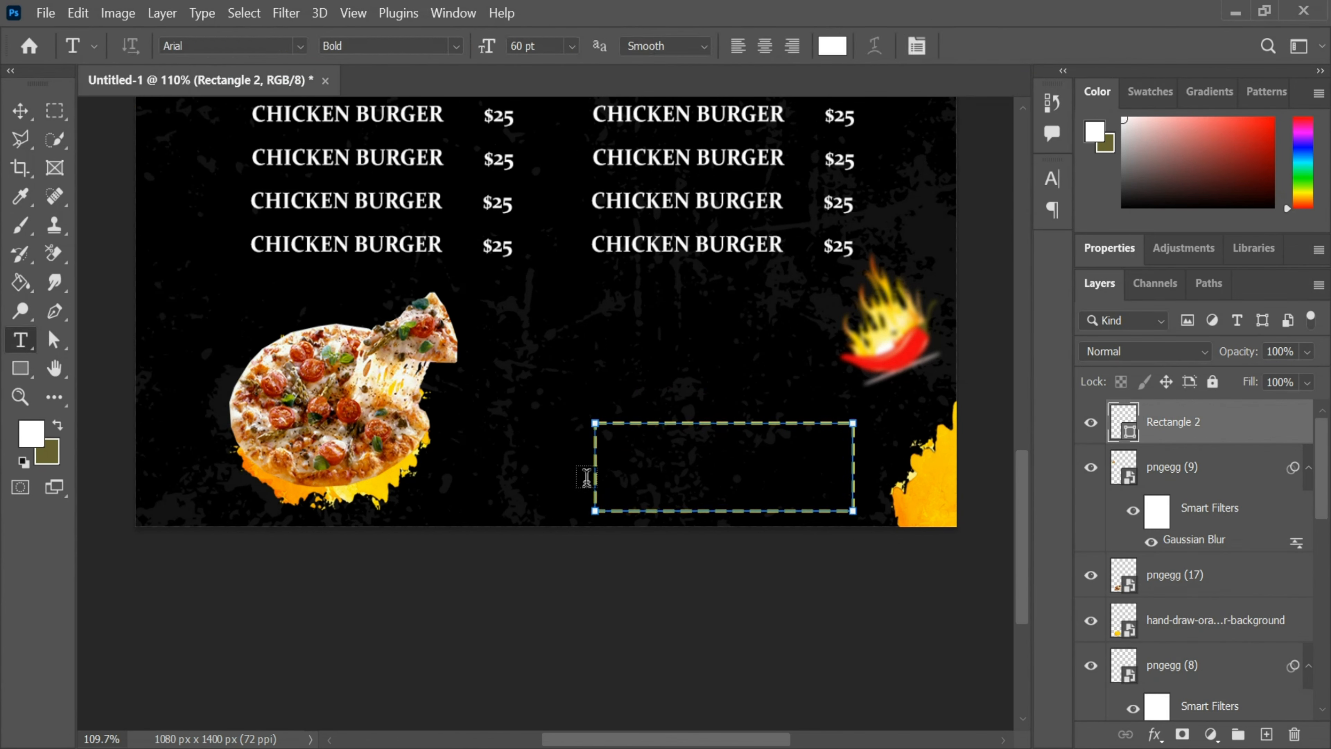
left_click(609, 443)
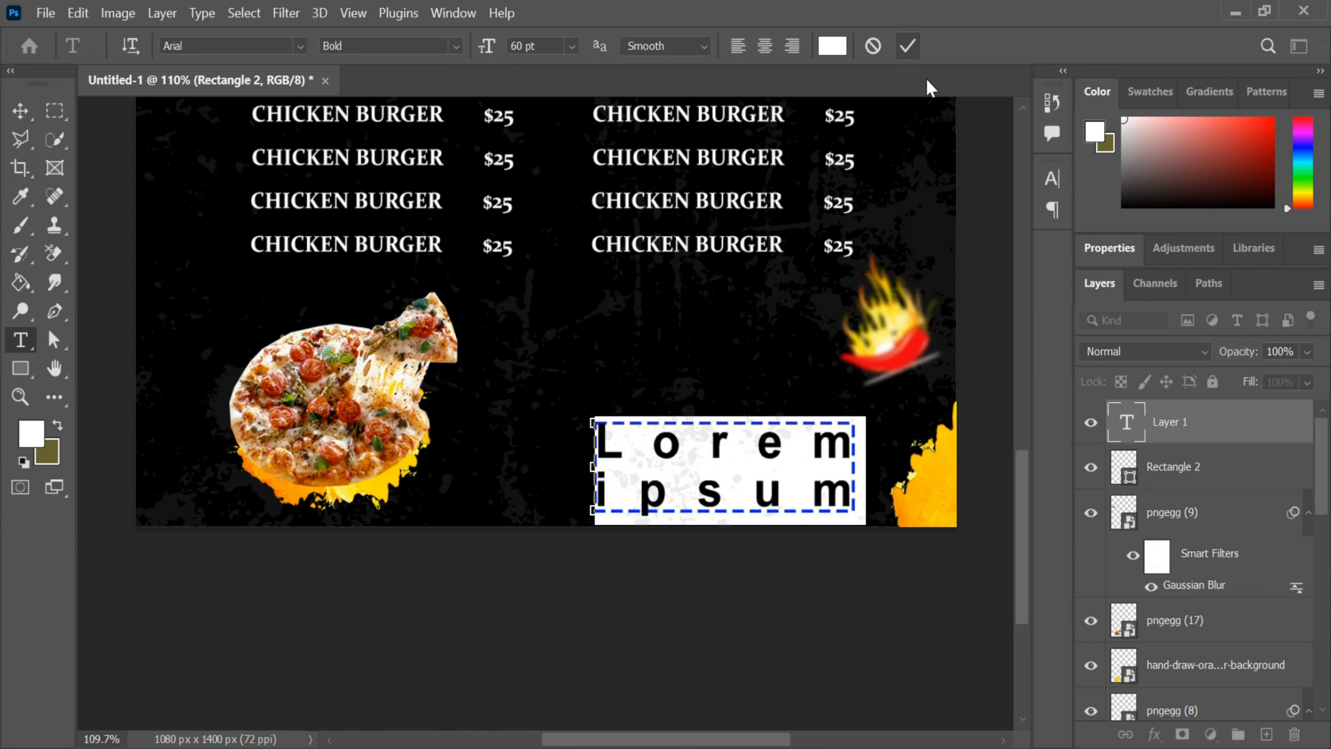
left_click(909, 47)
key("ctrl+z")
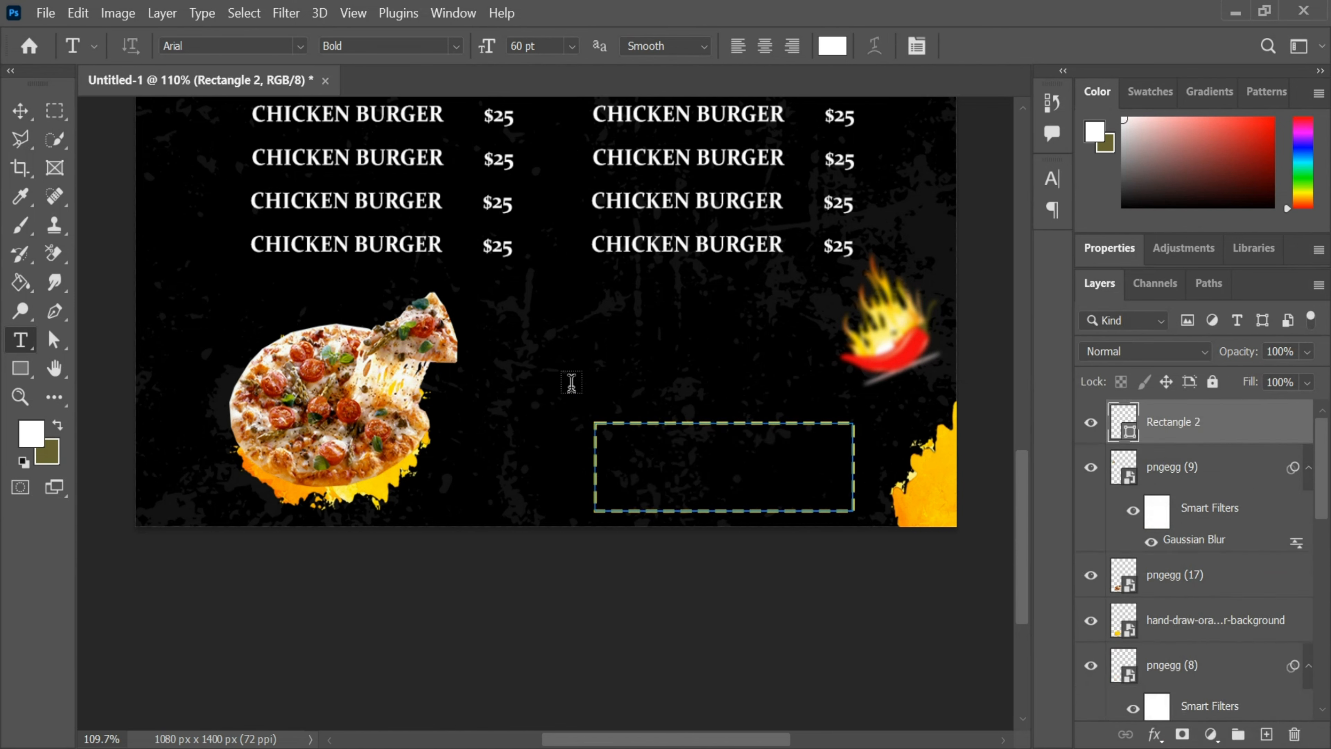
Step: Start a white Arial Bold text above the dashed box and set its font size to 24 pt
left_click(545, 320)
left_click(572, 46)
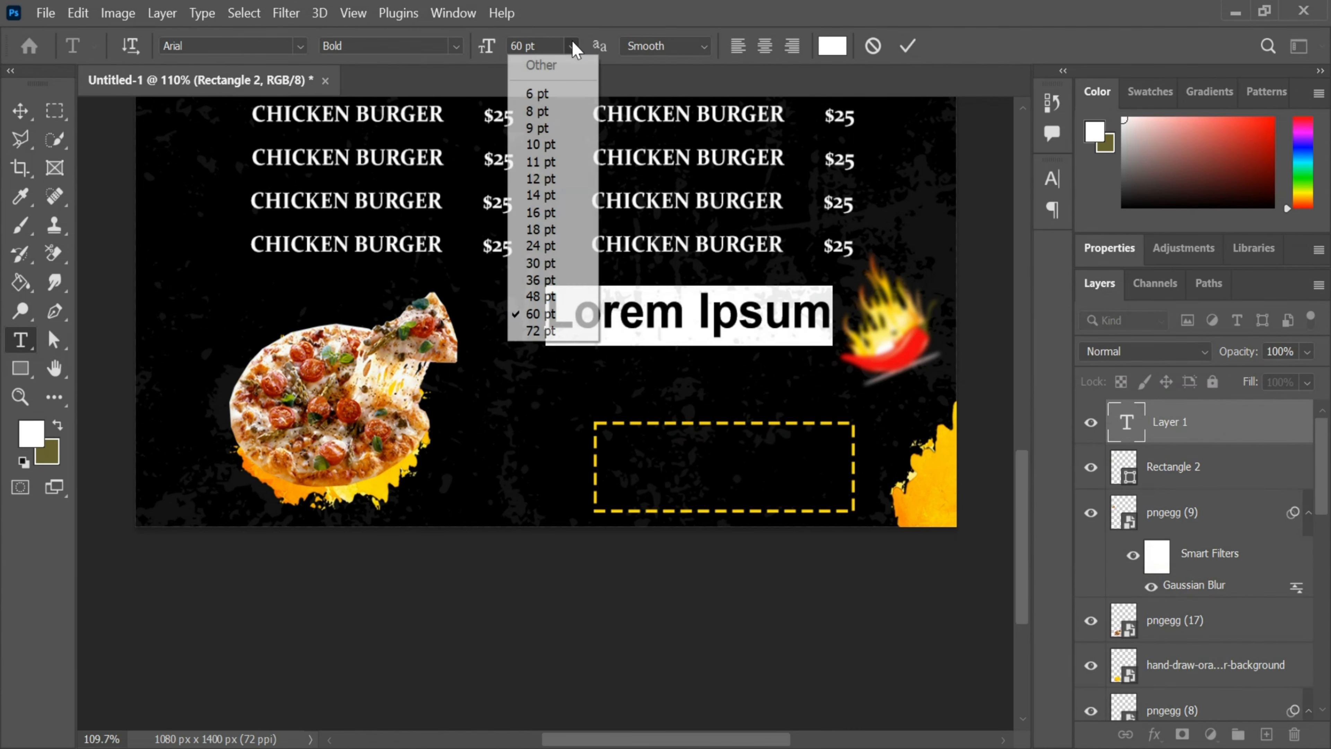
left_click(585, 277)
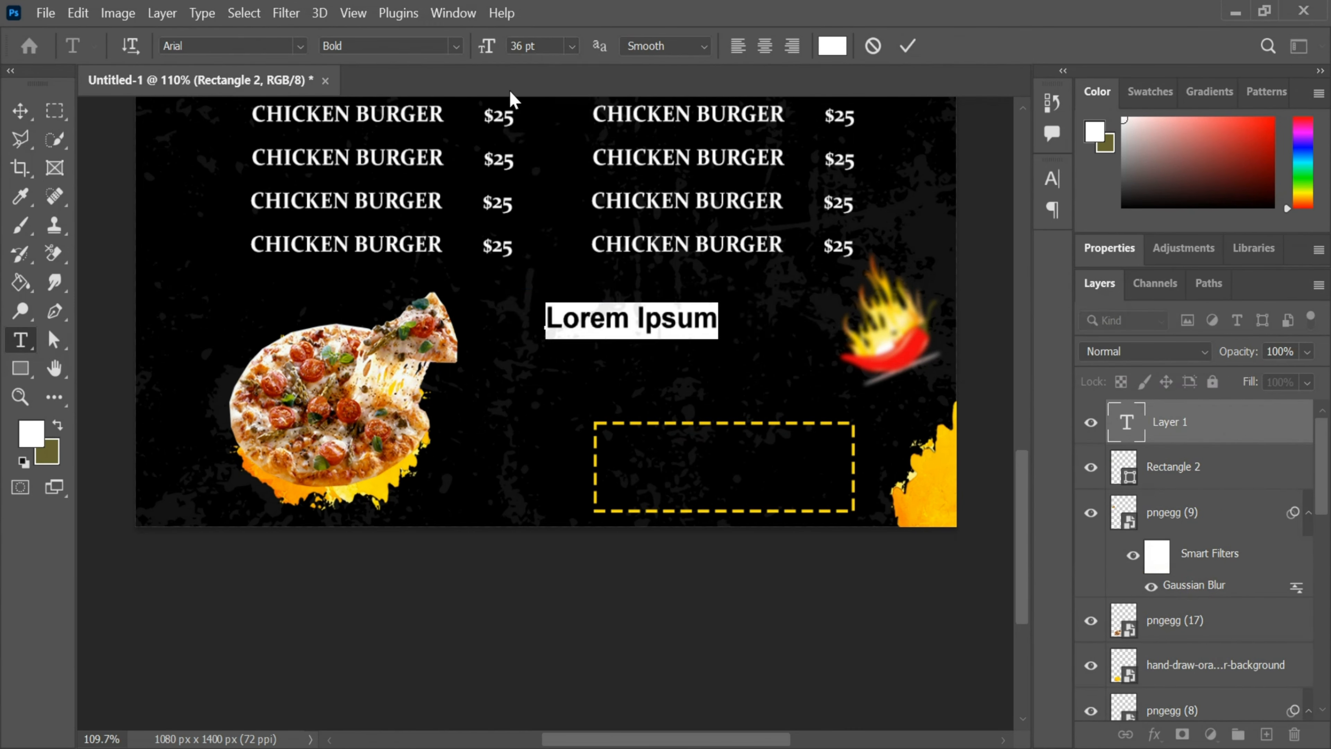
left_click(572, 46)
left_click(541, 247)
left_click(649, 227)
type("H “")
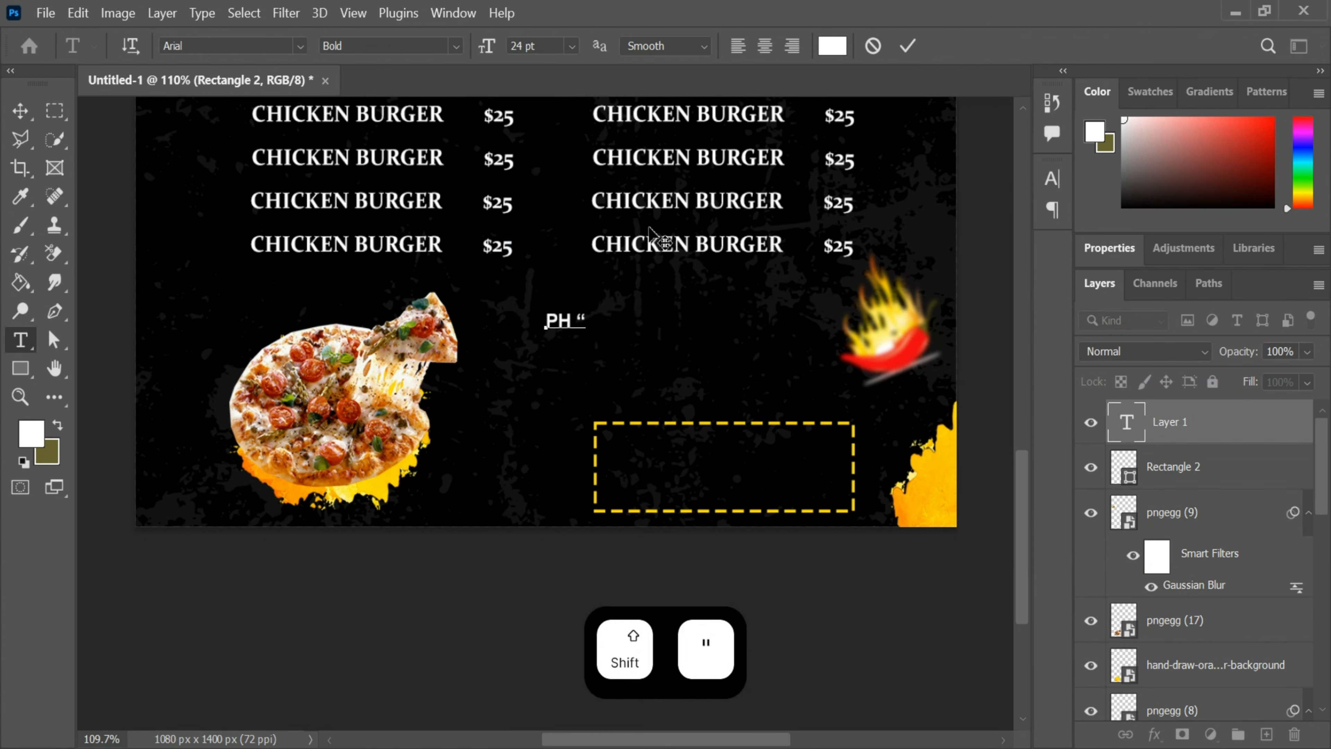
key("BackSpace")
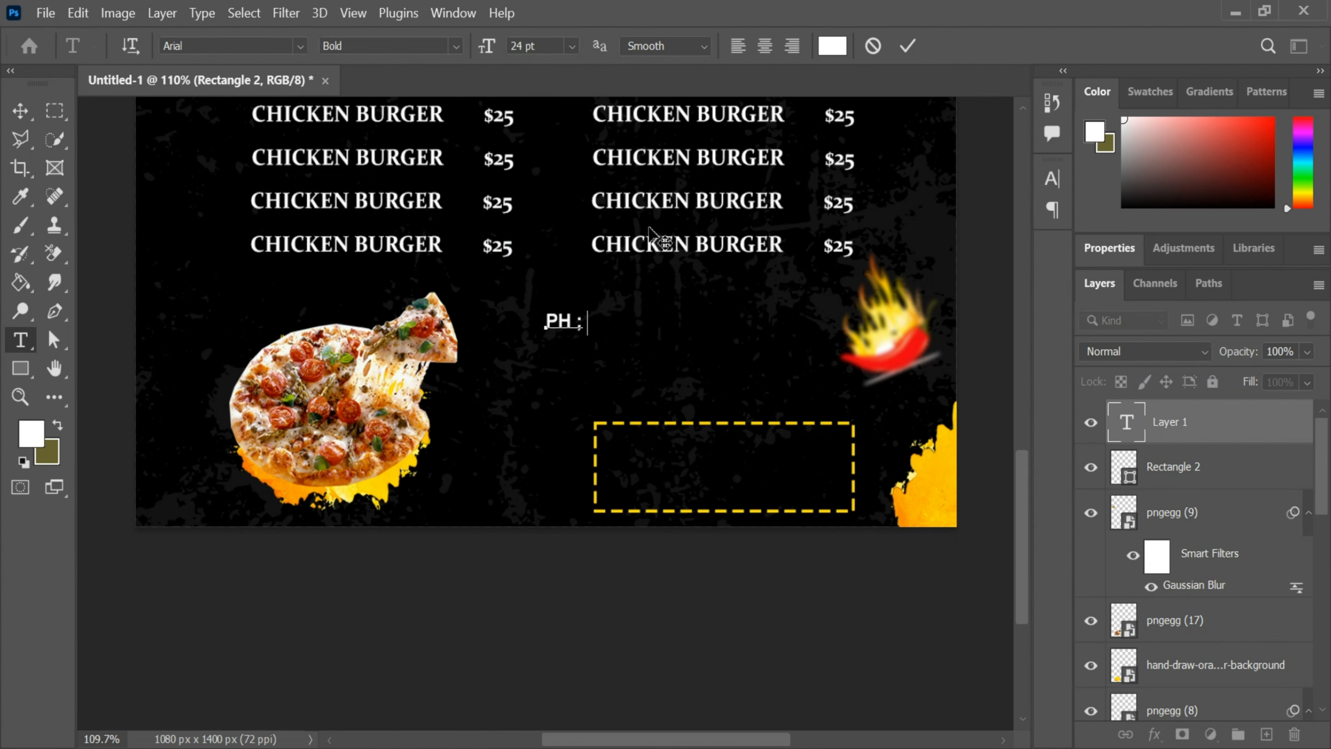
key("Left")
key("Left")
key("shift+Return")
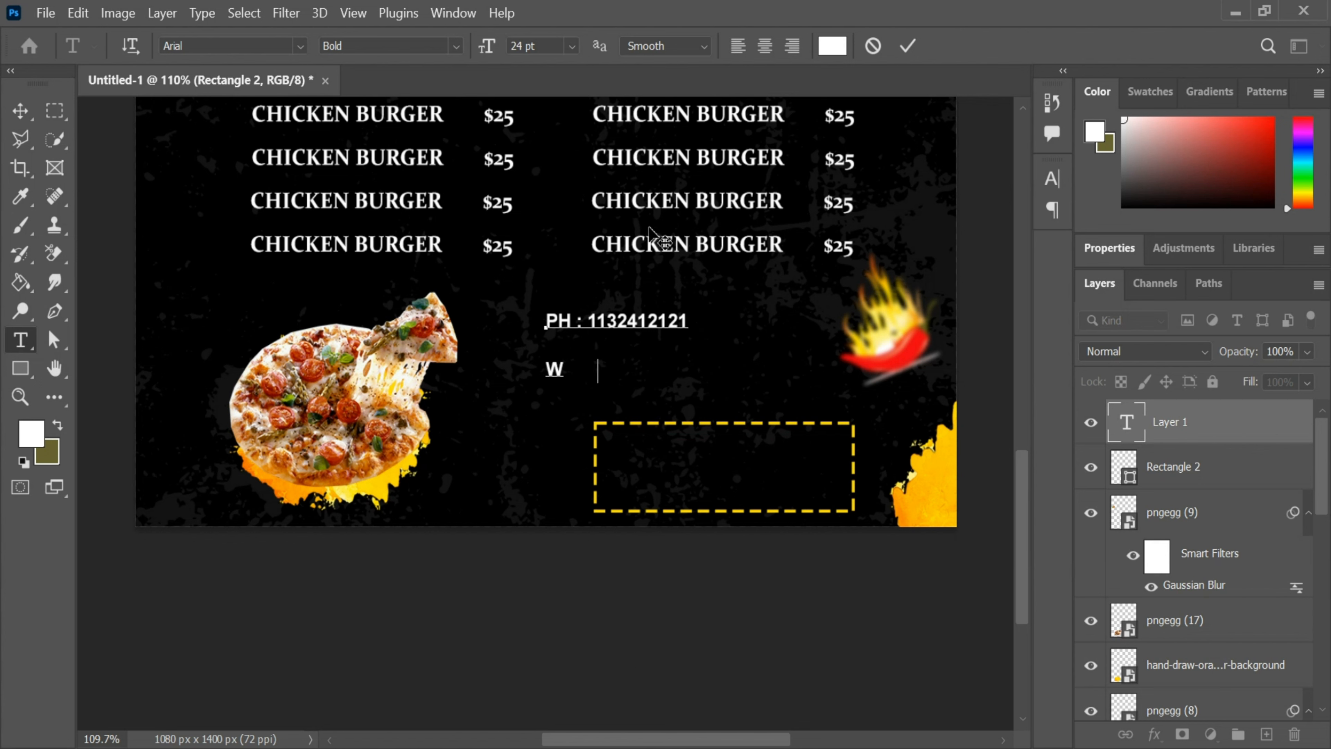
type("WWW.PIZZA")
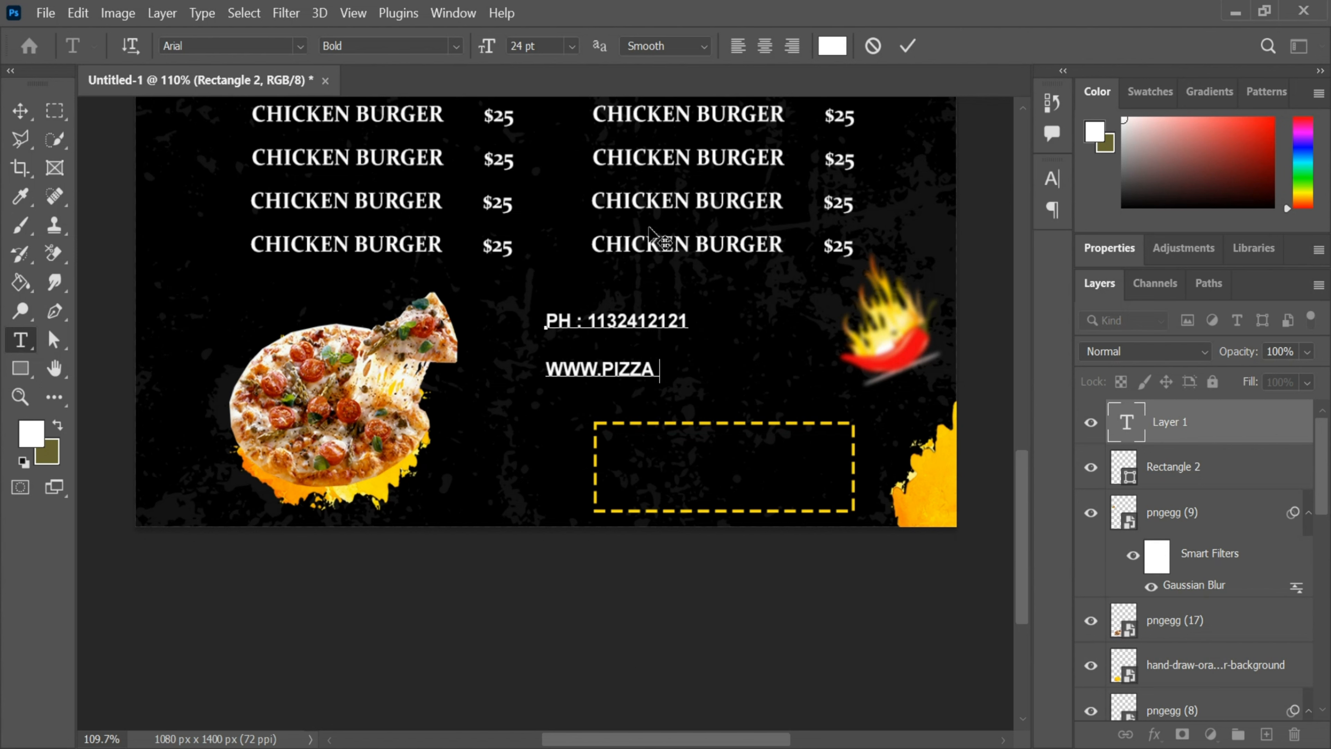
type(".COM")
key("shift+Return")
type("STREEE, 12, SECTOR, TOWN")
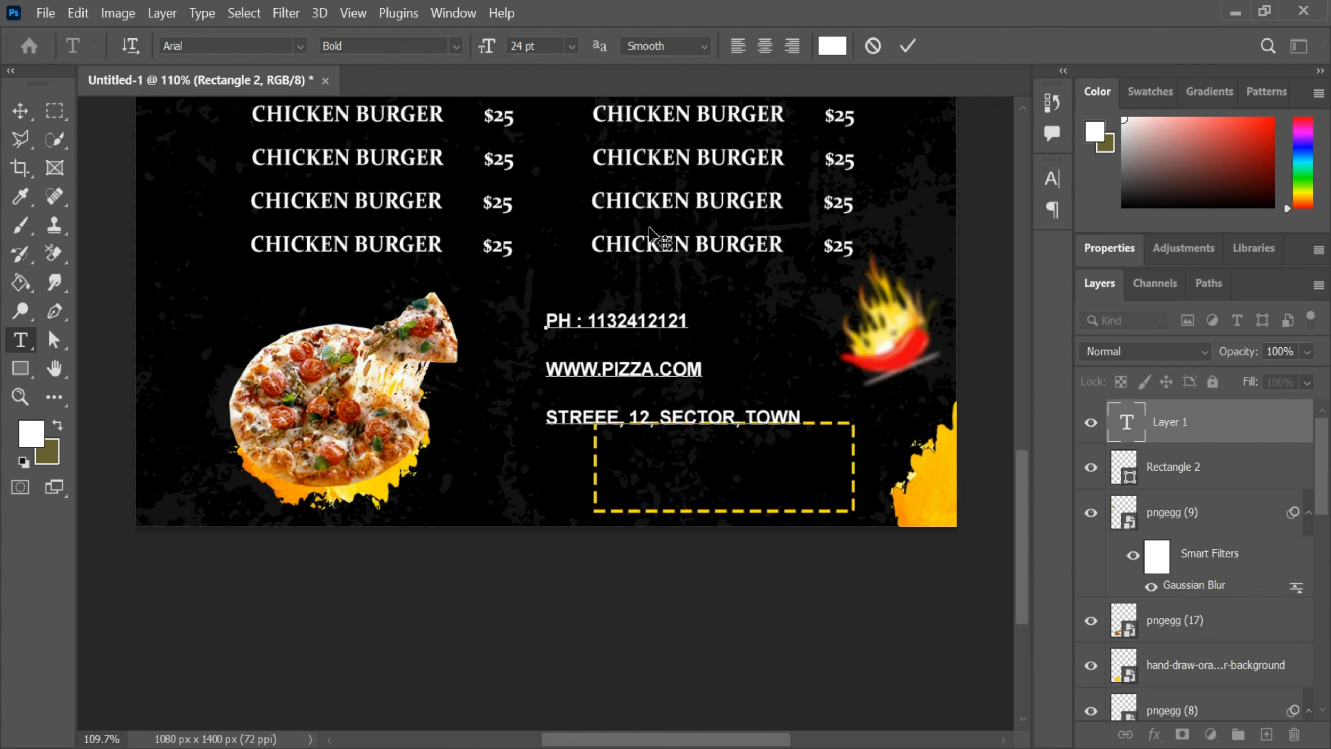
left_click(909, 47)
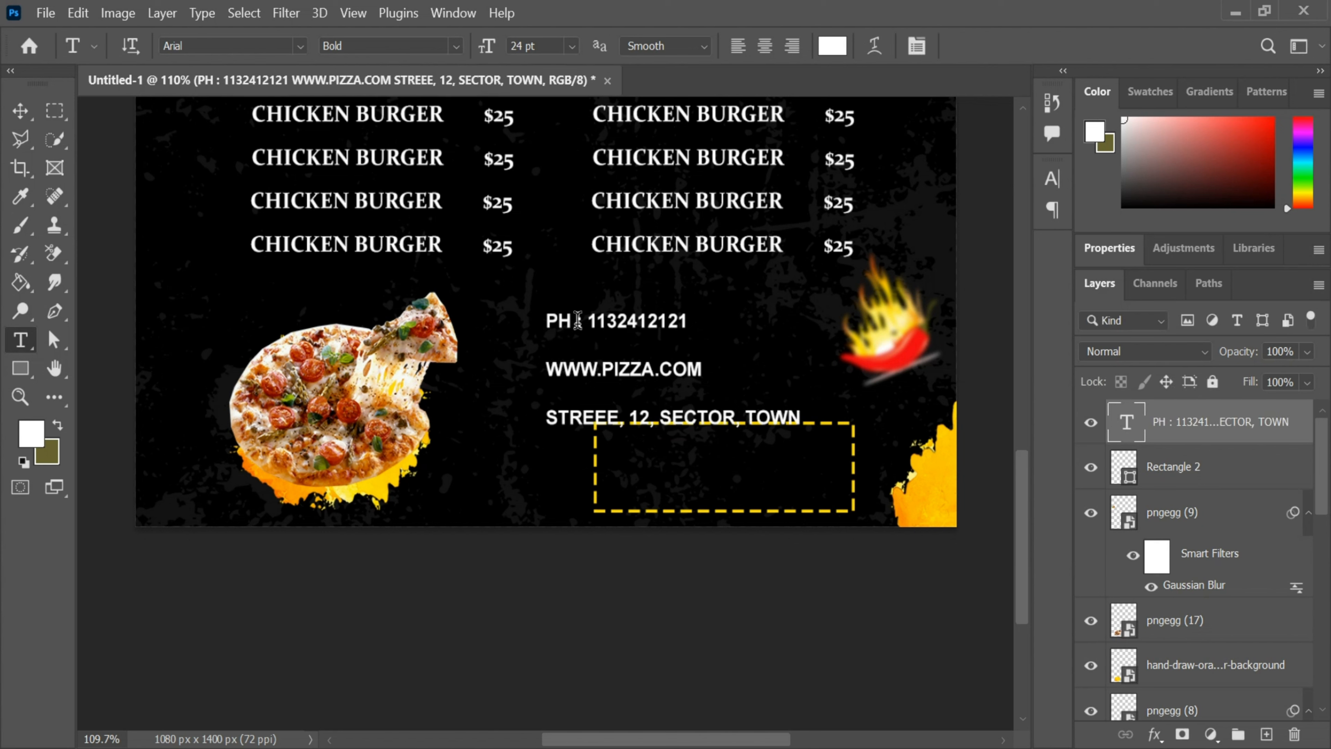
Step: Set the leading of all three contact lines to 24 pt
left_click_drag(544, 314, 802, 419)
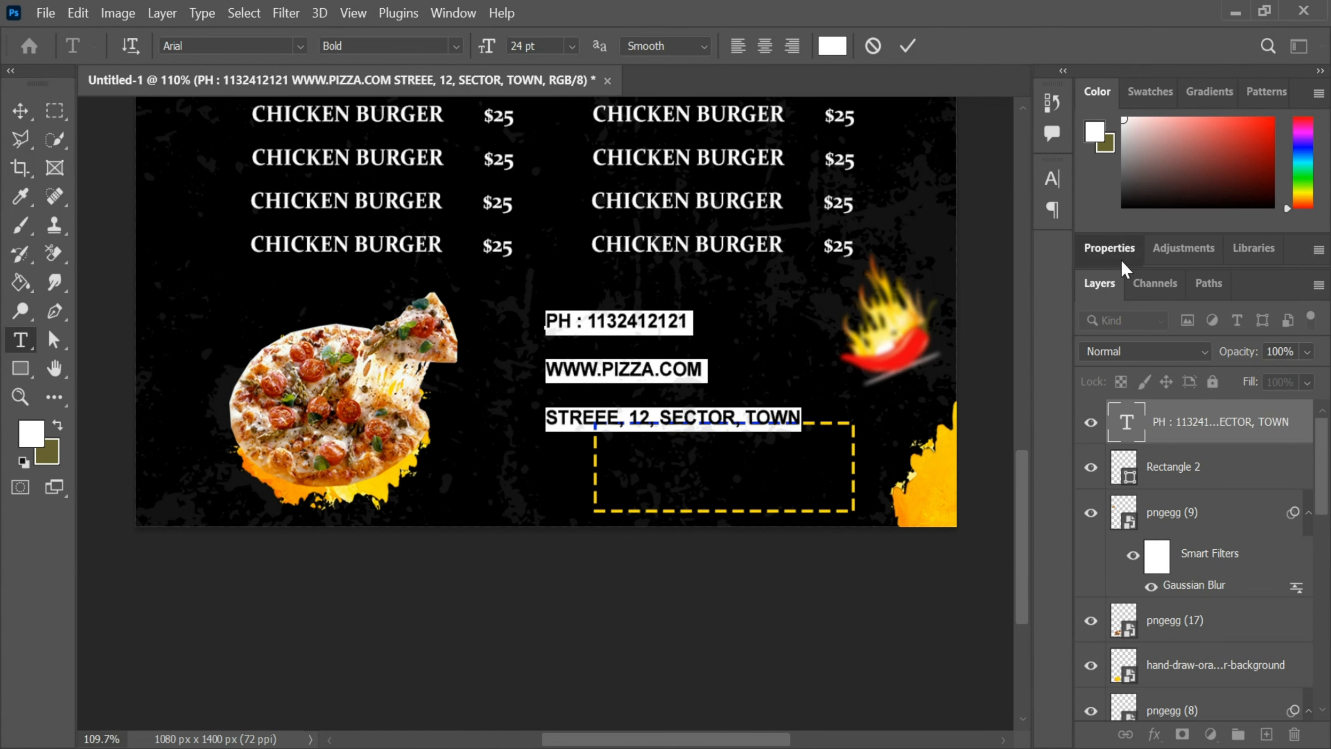
left_click(1110, 249)
scroll(1298, 662, "down", 1)
left_click(1277, 612)
left_click(1258, 550)
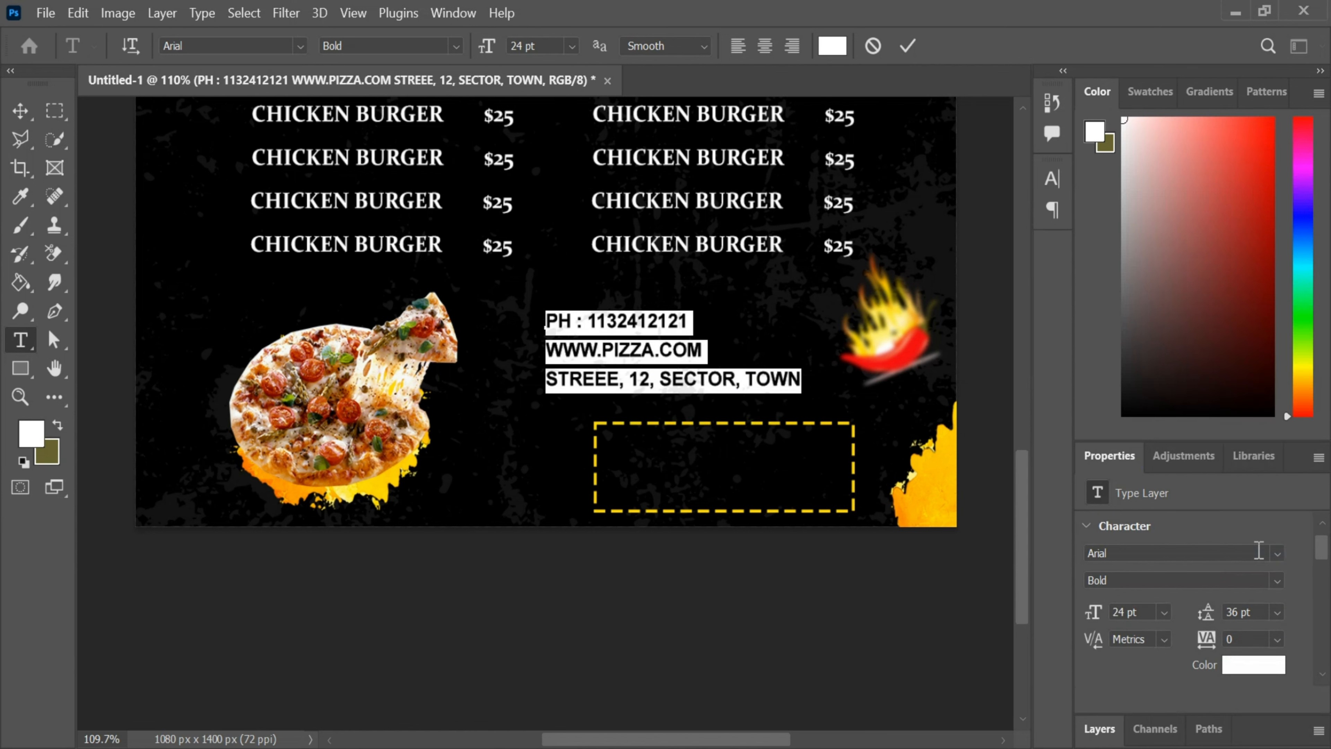
left_click(1277, 612)
left_click(1271, 526)
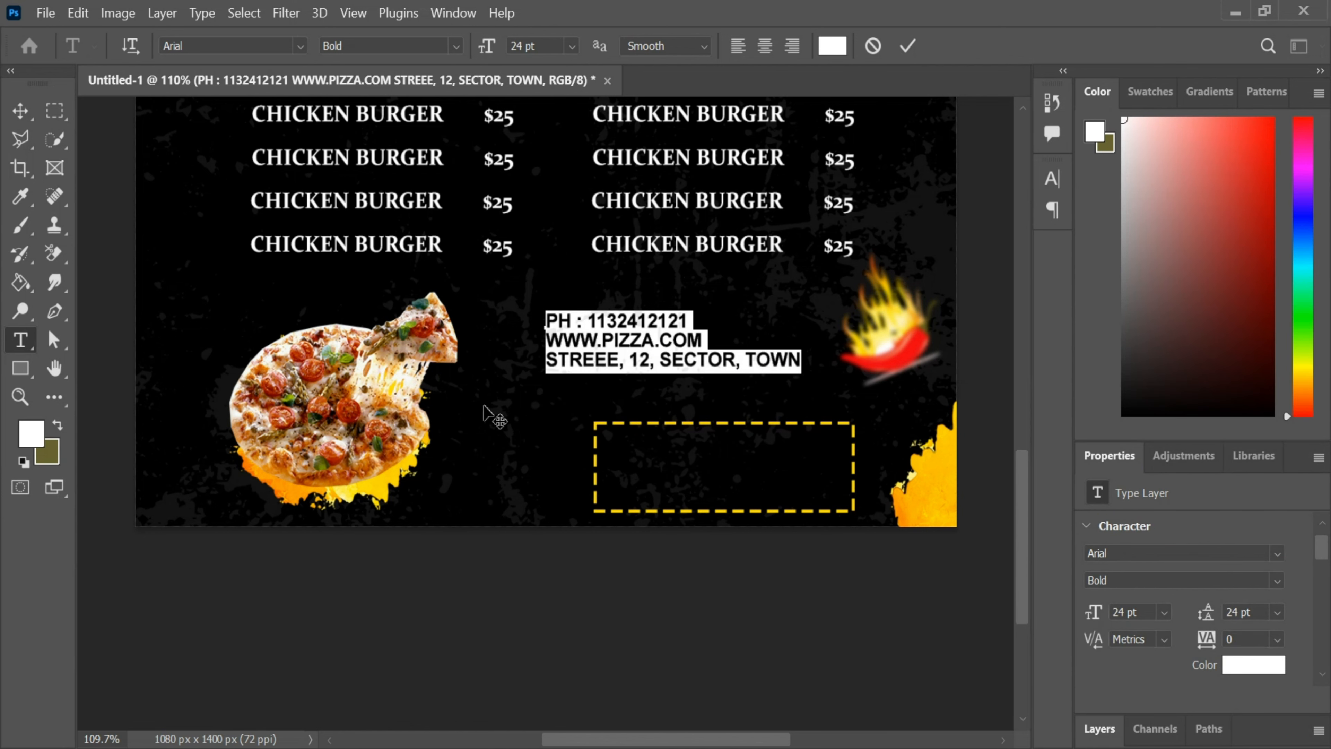
Step: Change the contact text's font to Calibri in the Regular style
left_click(455, 49)
left_click(425, 62)
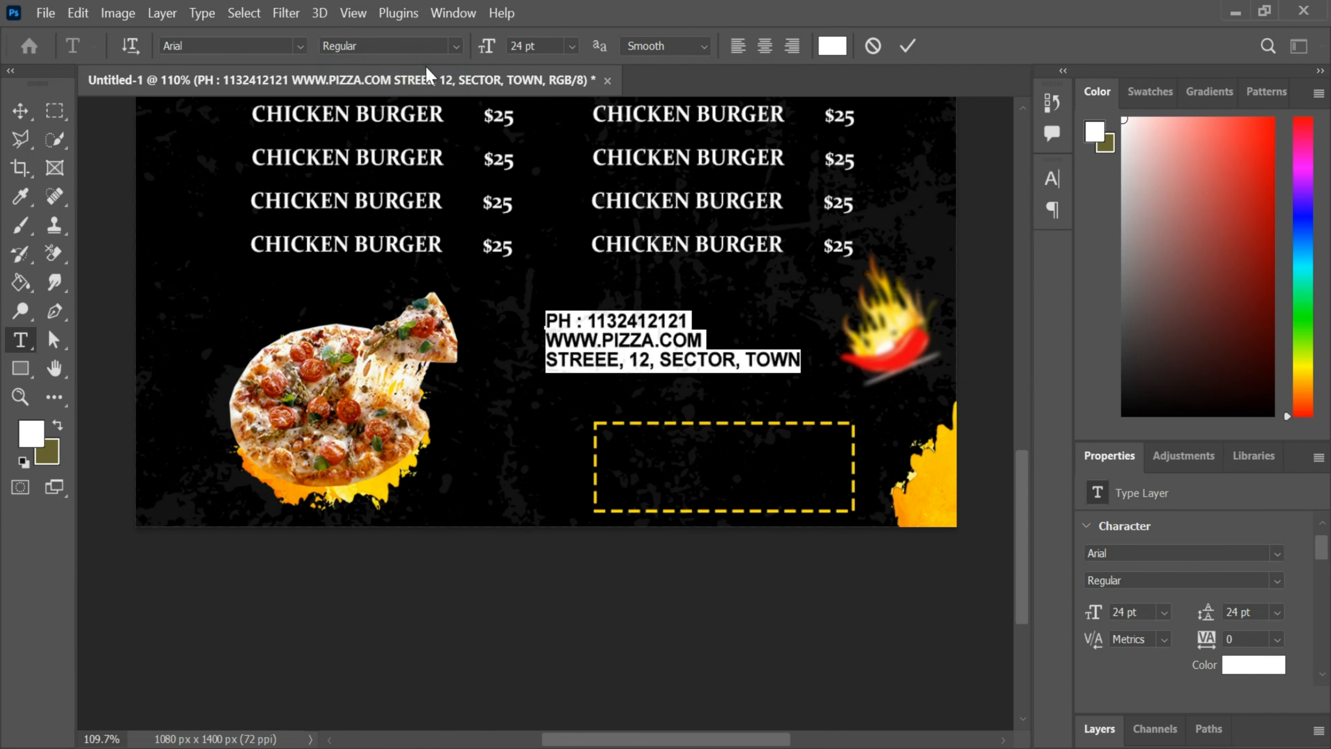
left_click(300, 46)
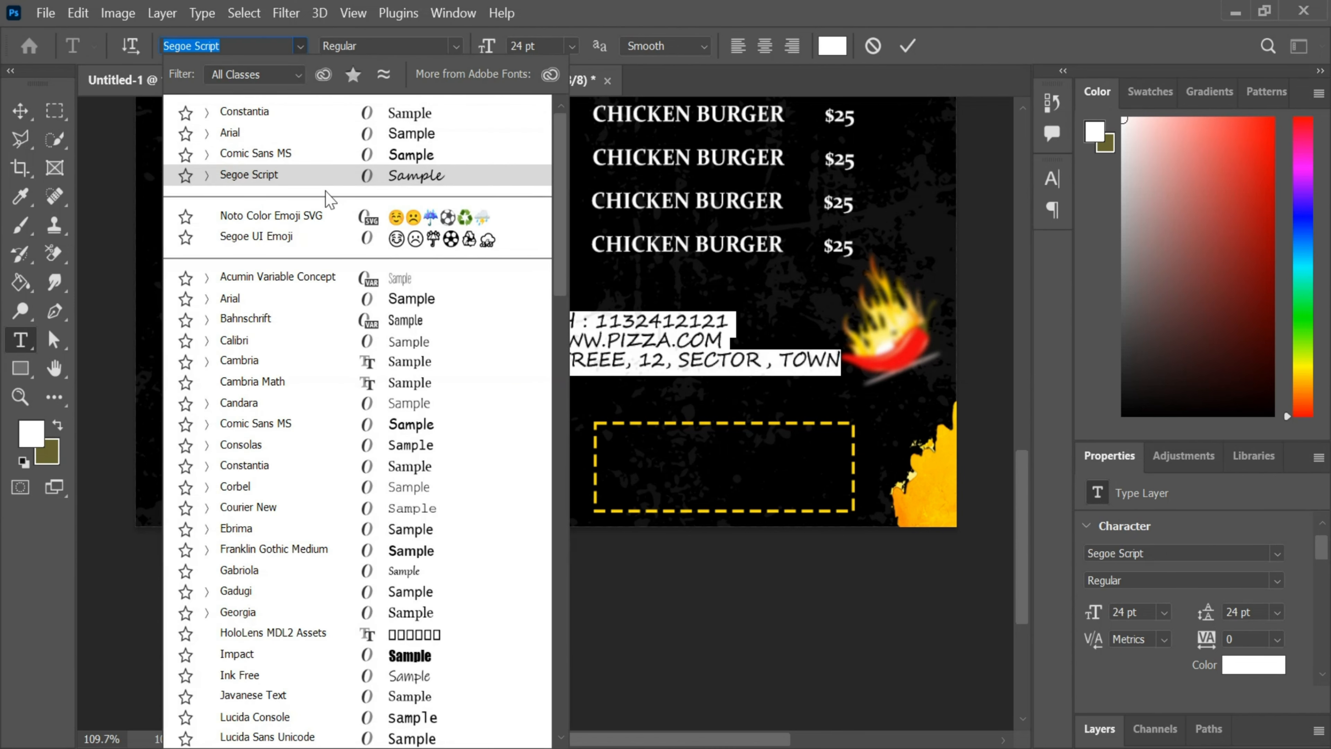
left_click(414, 346)
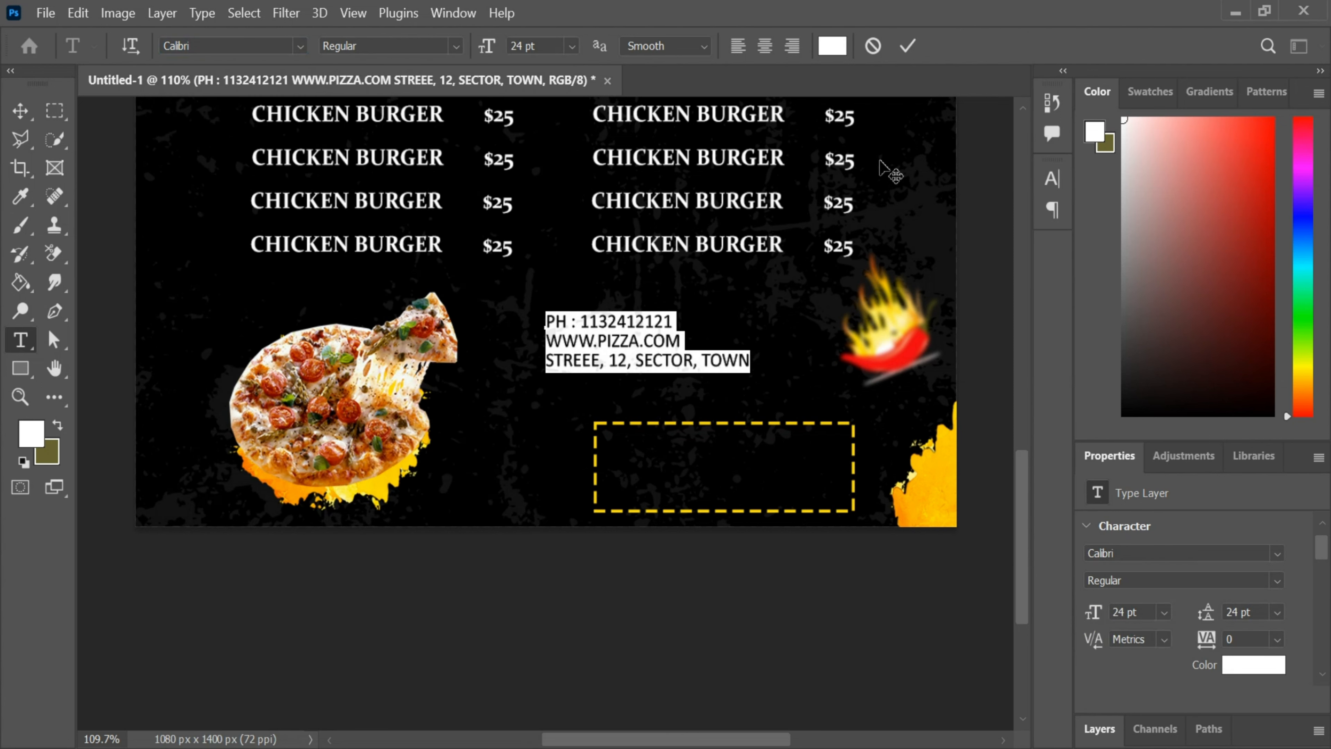
left_click(909, 47)
Step: Move the contact text about 68 px right and 155 px down into the yellow dashed box
left_click_drag(642, 351, 693, 476)
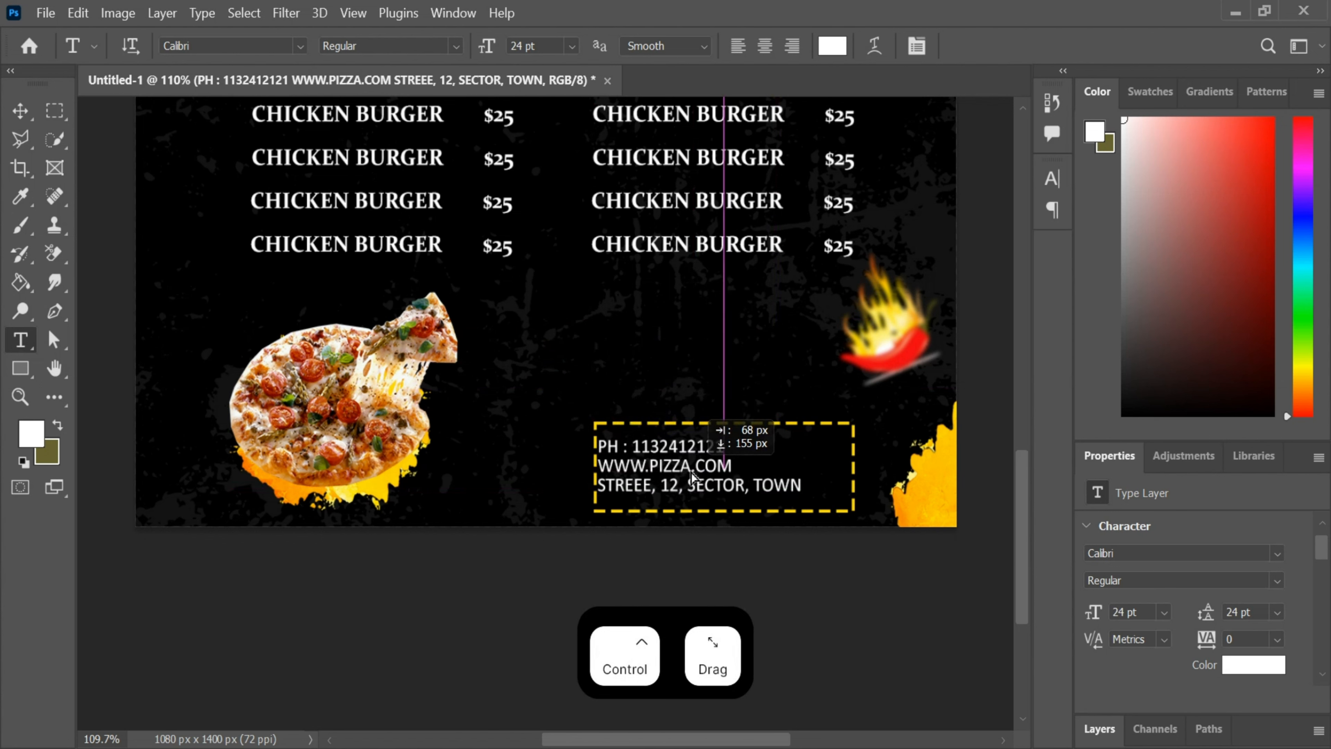
left_click_drag(693, 476, 693, 482)
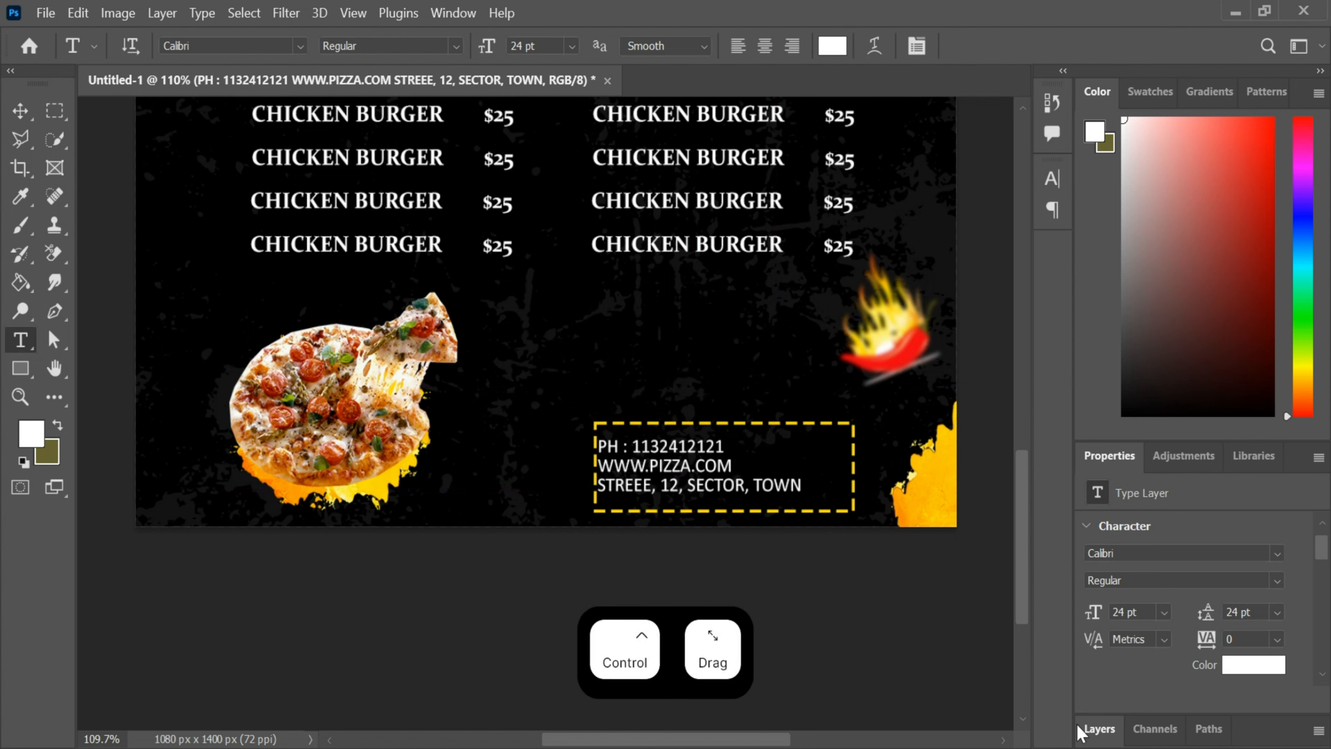
left_click(1089, 729)
Step: Replace the MAIN COURSE heading of the left column's second menu section with PIZZA CHEEZE
scroll(880, 583, "down", 5)
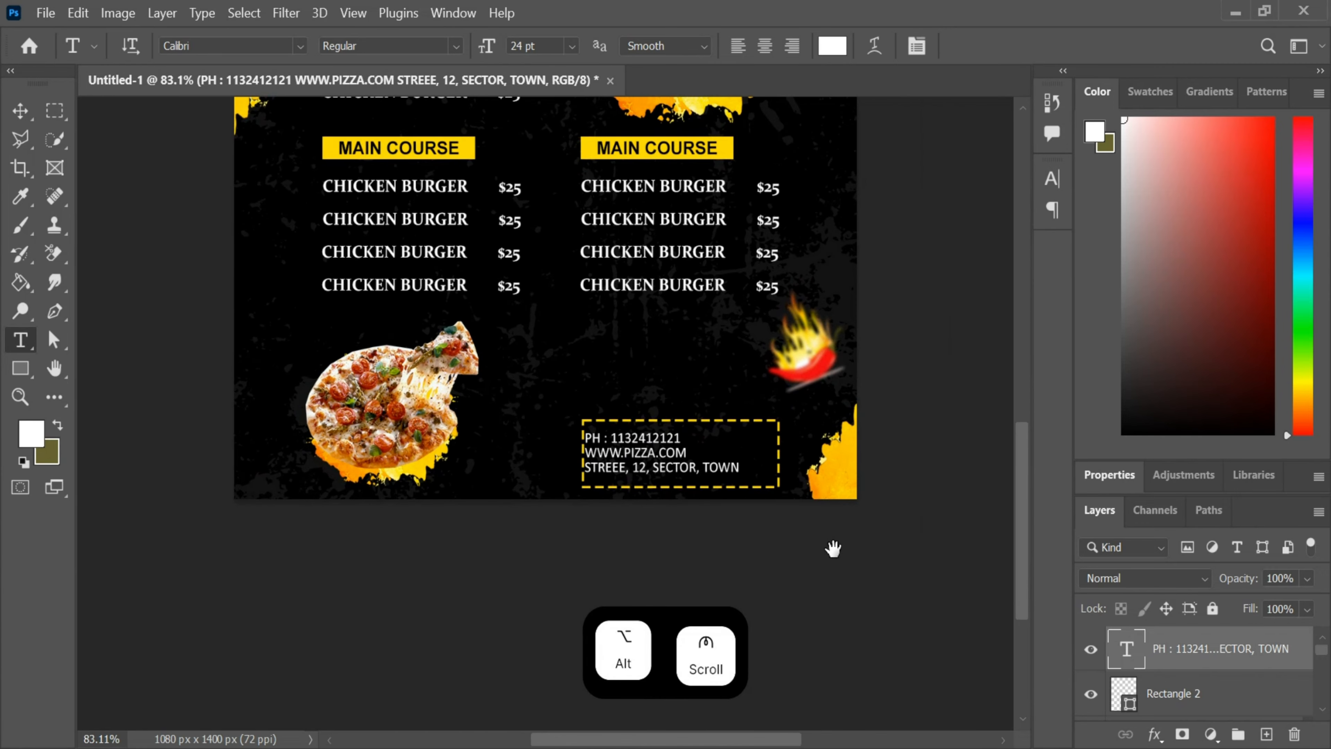
scroll(869, 471, "down", 3)
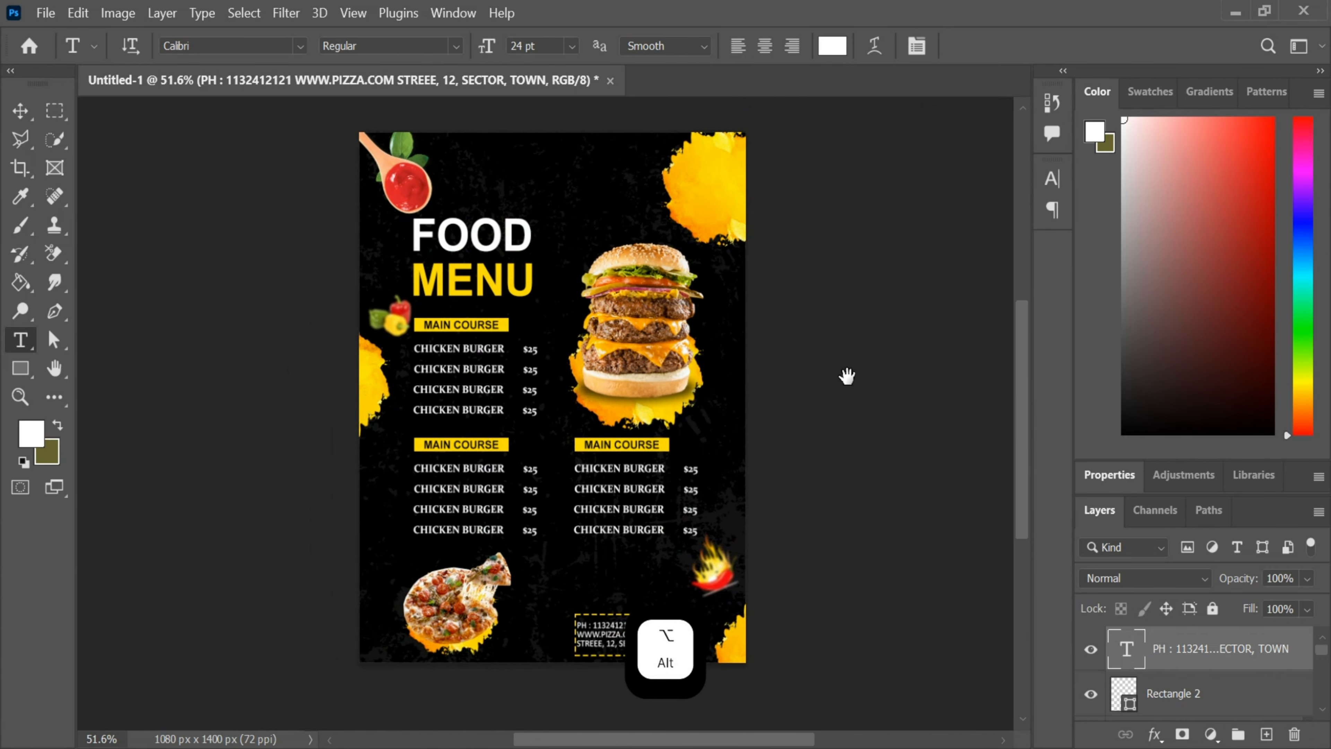
scroll(622, 427, "up", 2)
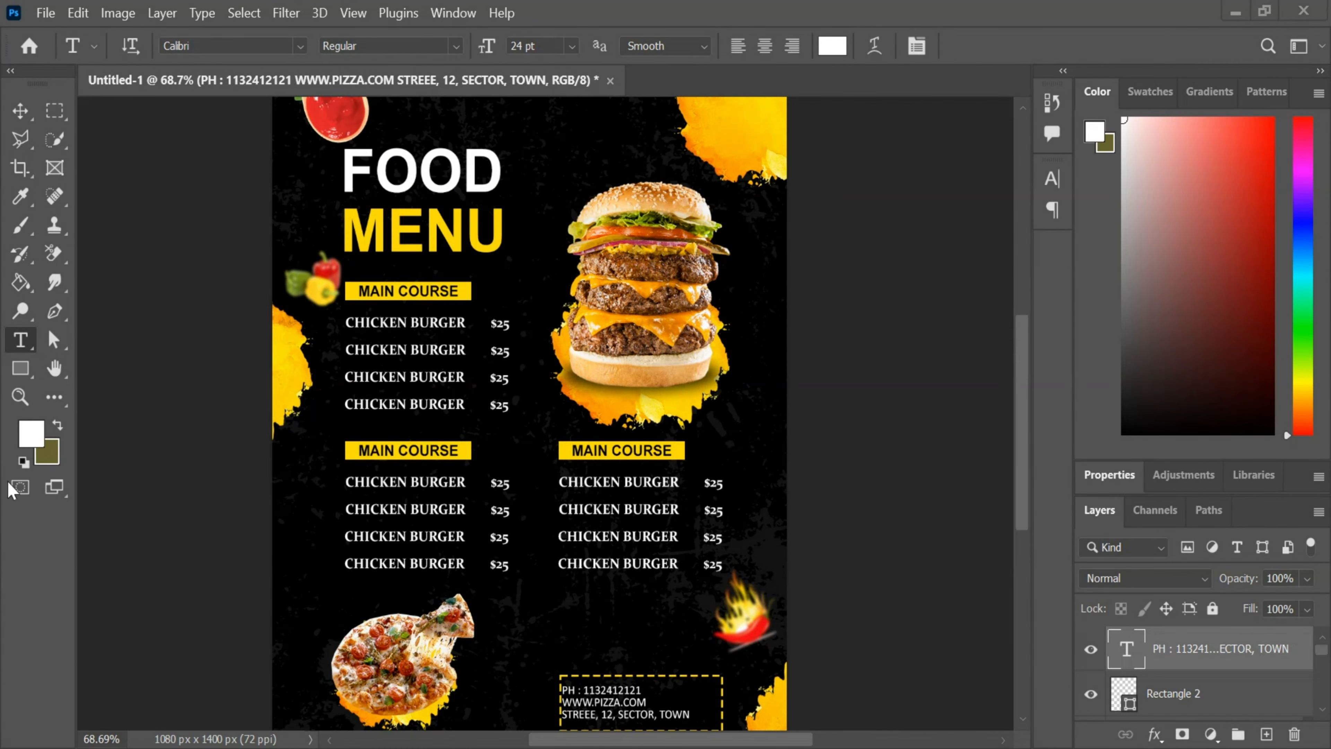
scroll(567, 429, "up", 5)
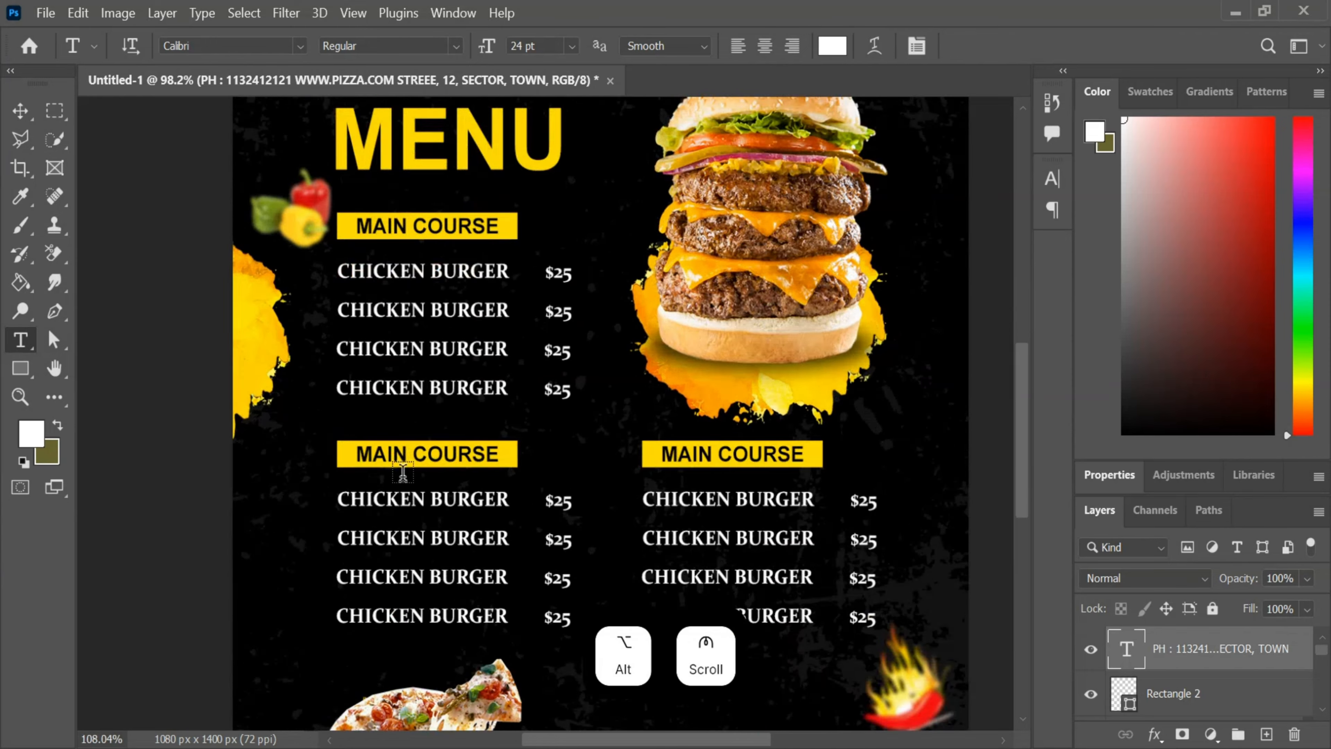
left_click(568, 429)
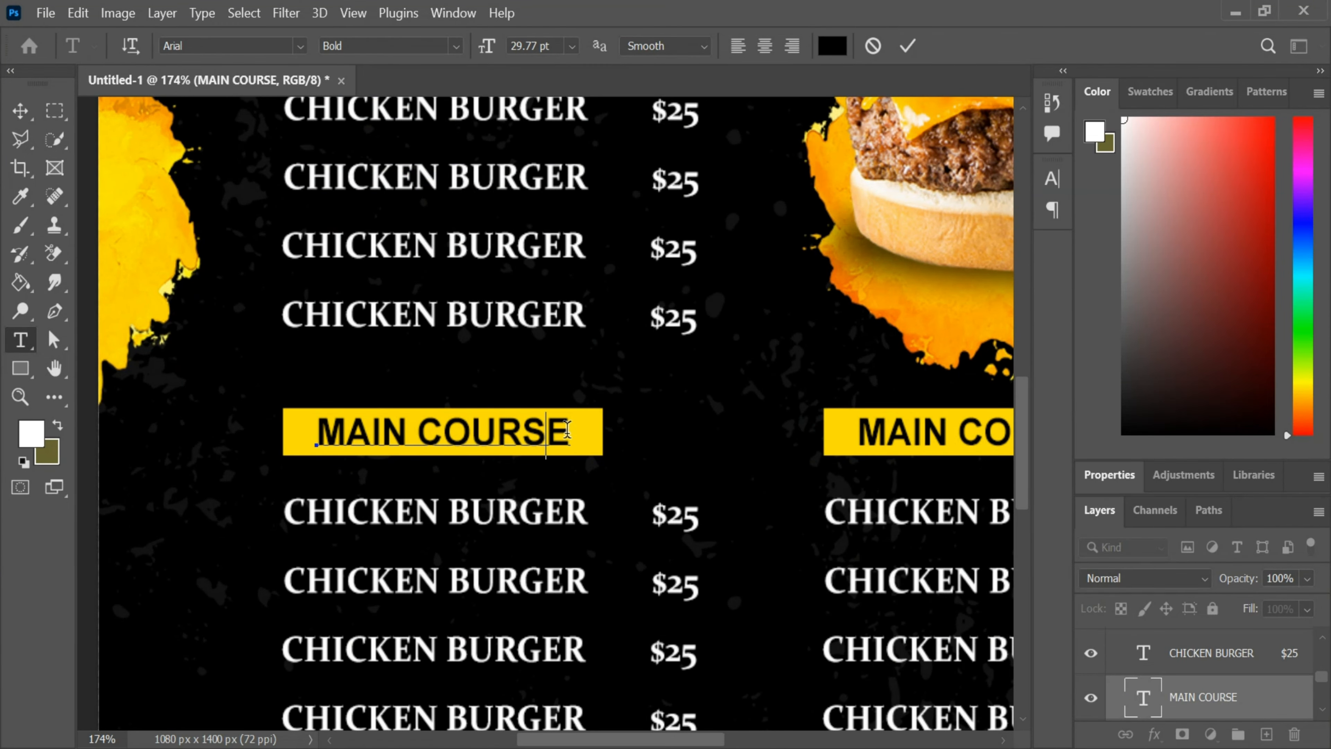
key("BackSpace")
key("BackSpace")
key("BackSpace")
key("BackSpace")
key("BackSpace")
key("BackSpace")
key("BackSpace")
key("BackSpace")
key("BackSpace")
key("BackSpace")
key("BackSpace")
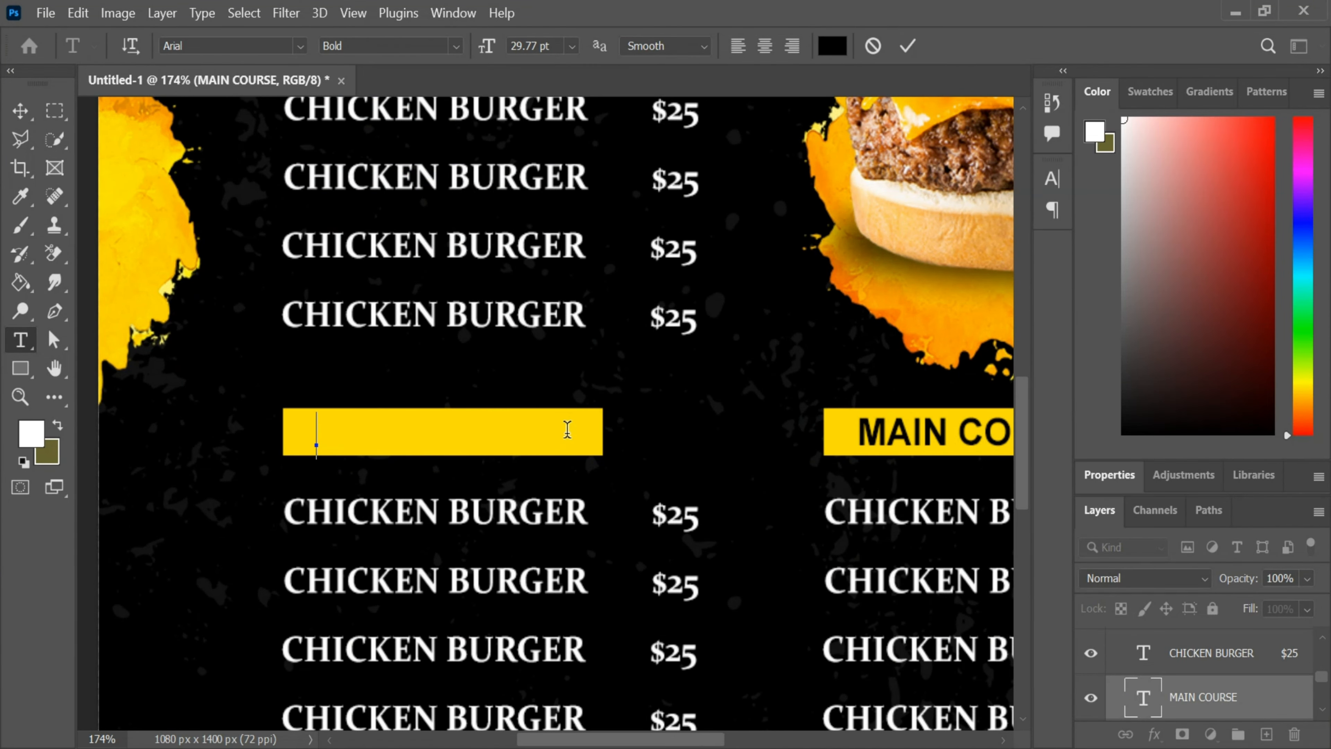
type("PIZ")
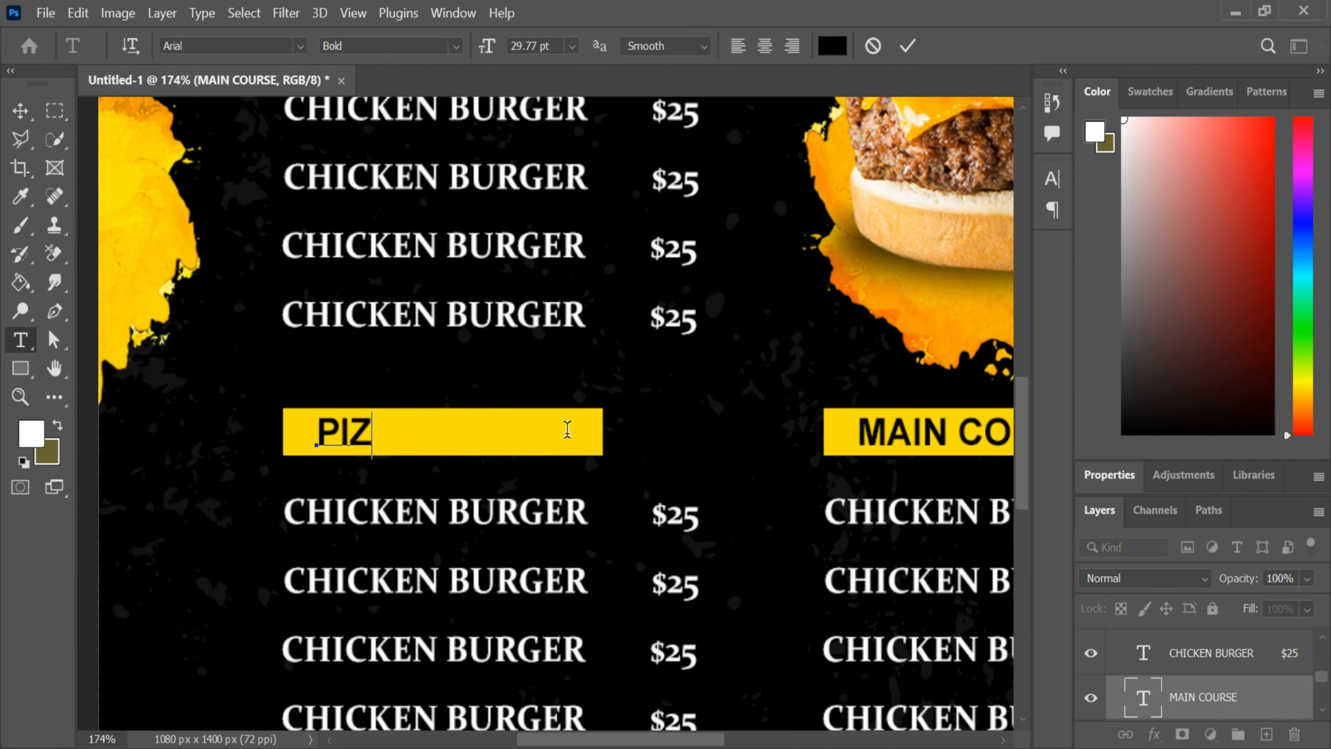
type("ZA CHEEZE")
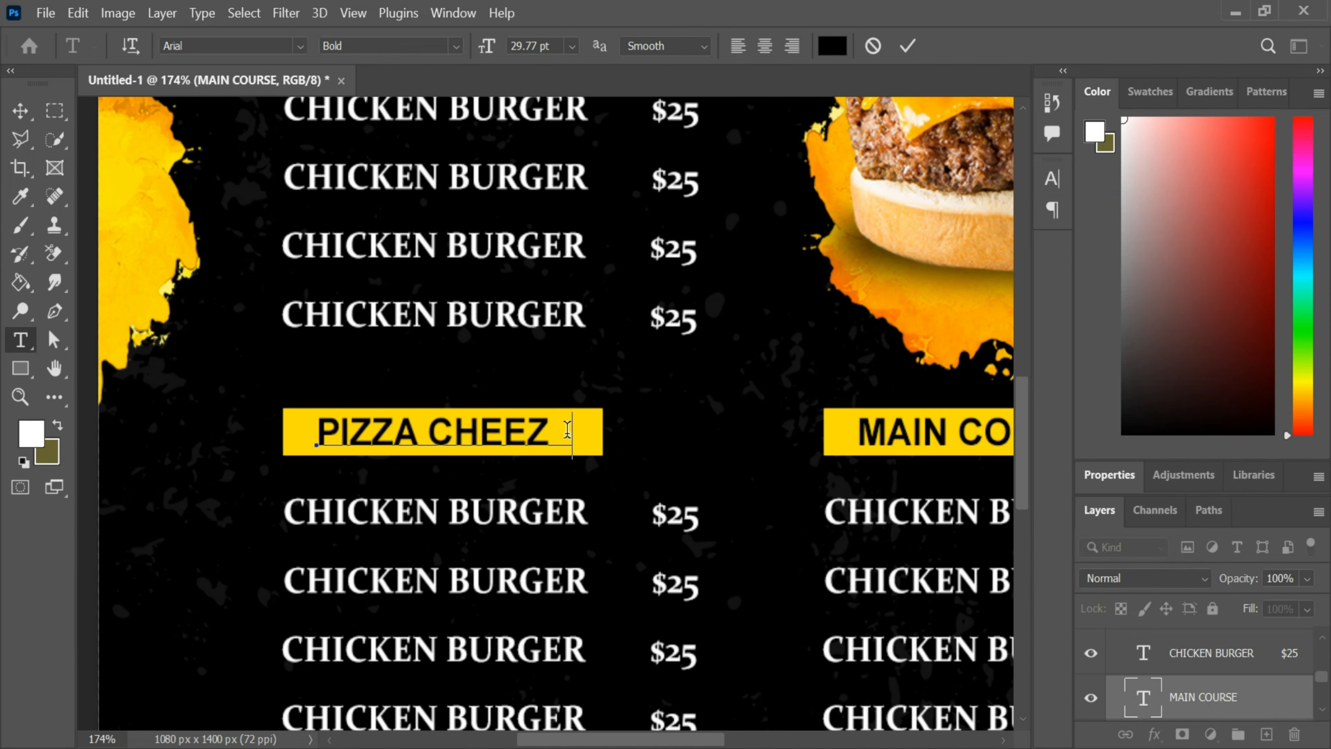
left_click(908, 46)
scroll(635, 572, "down", 1)
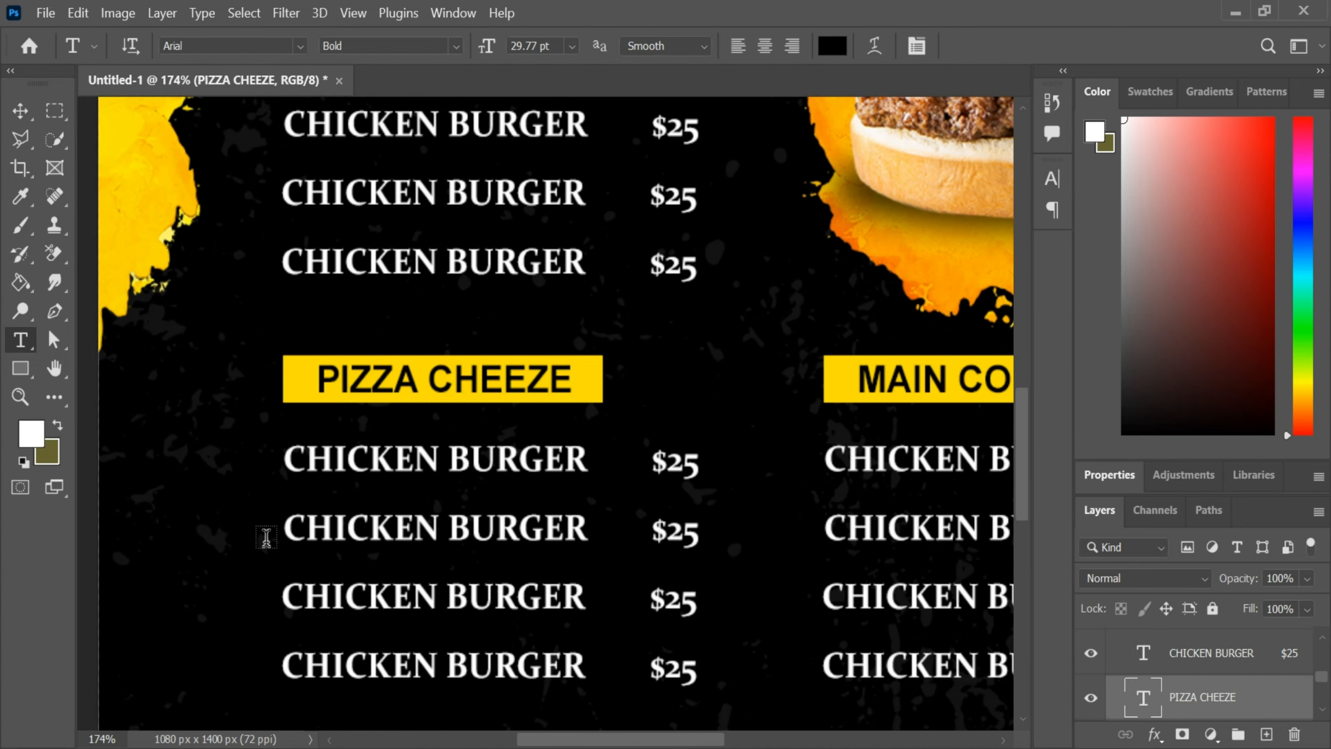
scroll(734, 629, "up", 1)
left_click_drag(753, 623, 530, 622)
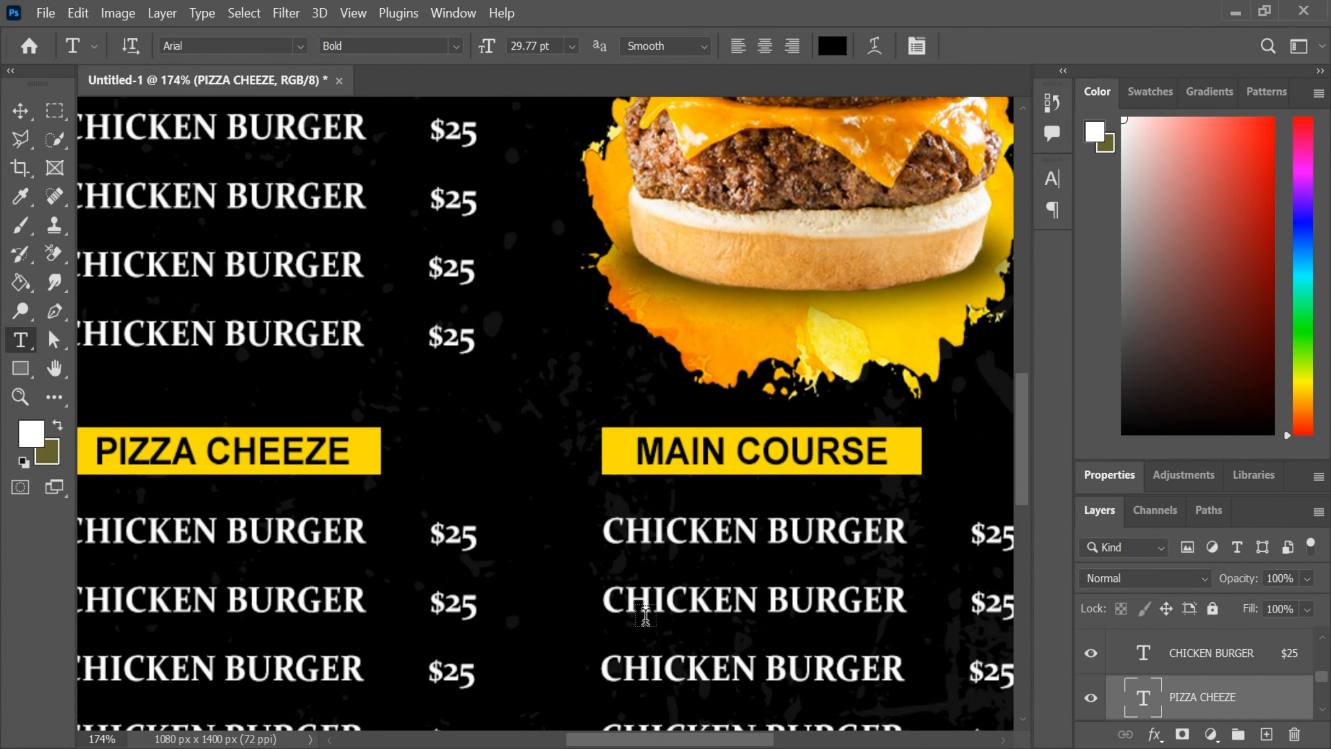
left_click(891, 455)
left_click(907, 45)
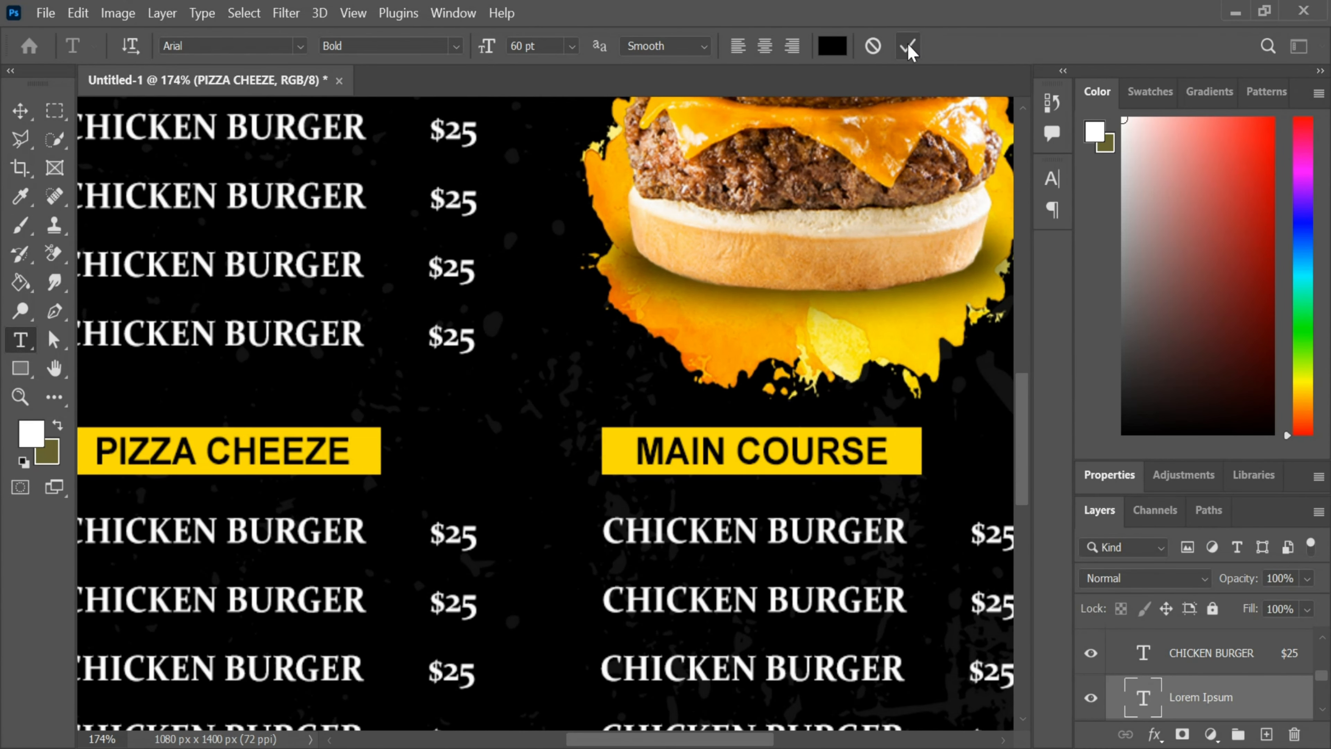
key("ctrl+z")
Step: Clear the MAIN COURSE heading text in the yellow bar below the burger image
left_click(660, 450)
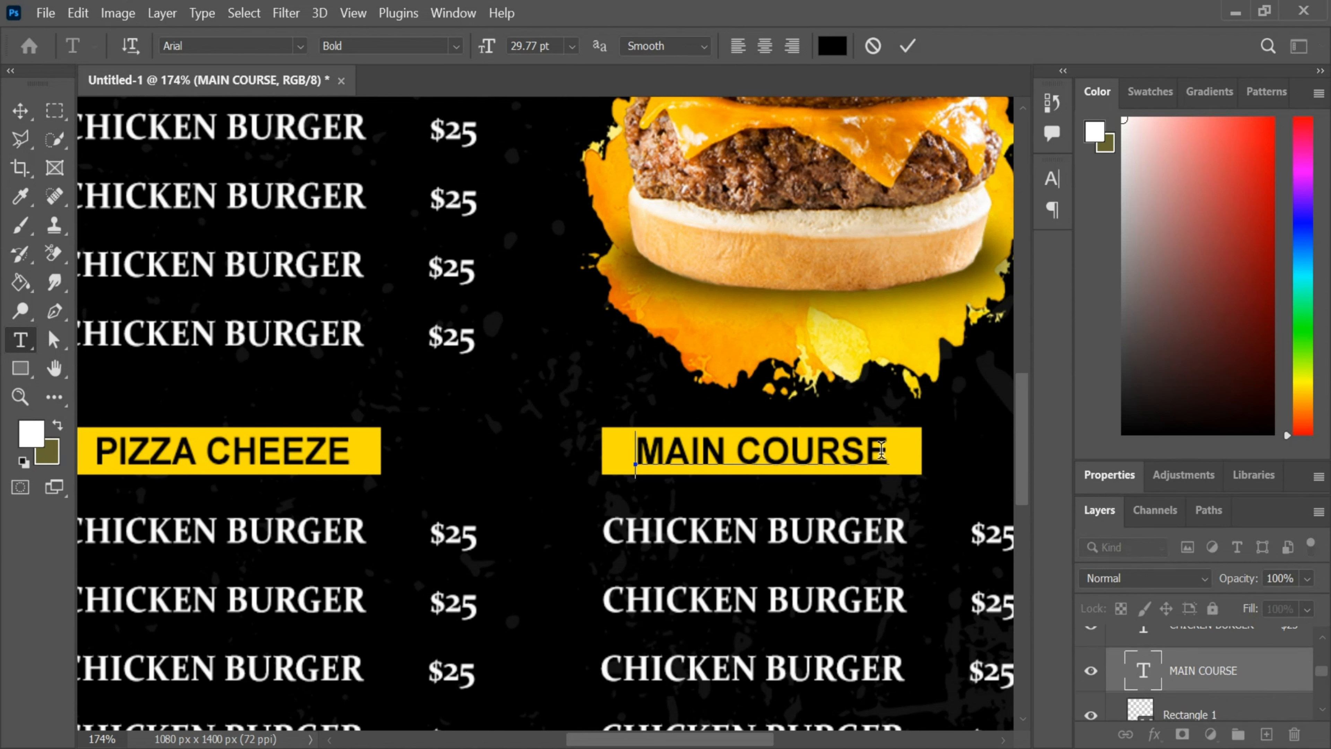
key("ctrl+a")
key("BackSpace")
type("ZINGER SHAWA")
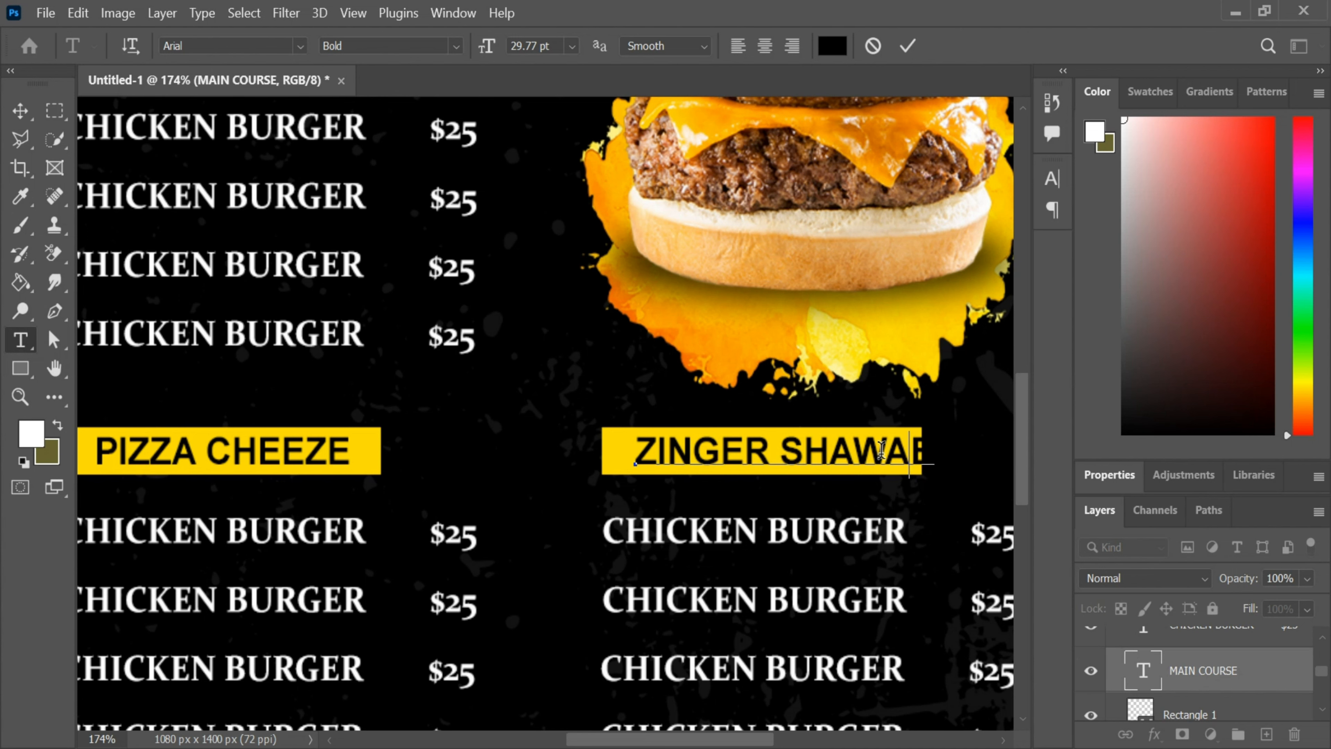
key("BackSpace")
key("BackSpace")
key("BackSpace")
key("BackSpace")
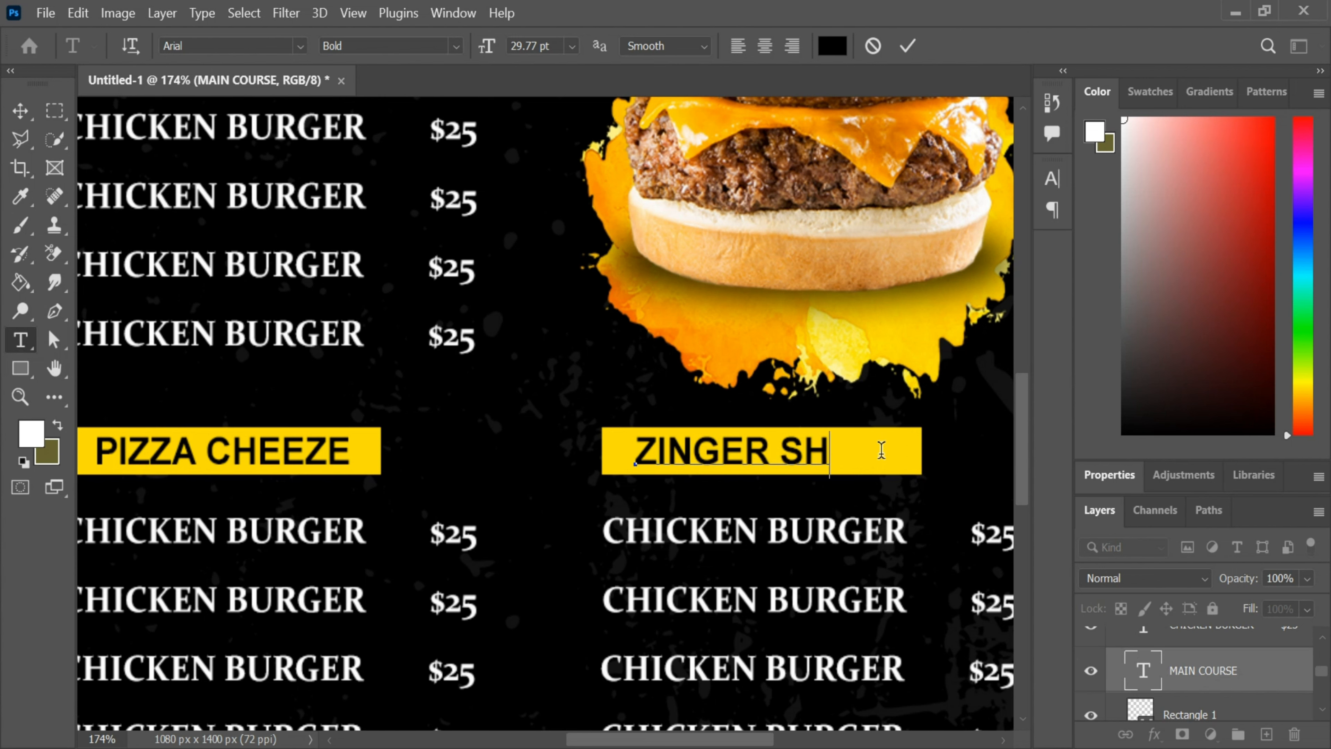
key("BackSpace")
key("BackSpace")
key("BackSpace")
key("BackSpace")
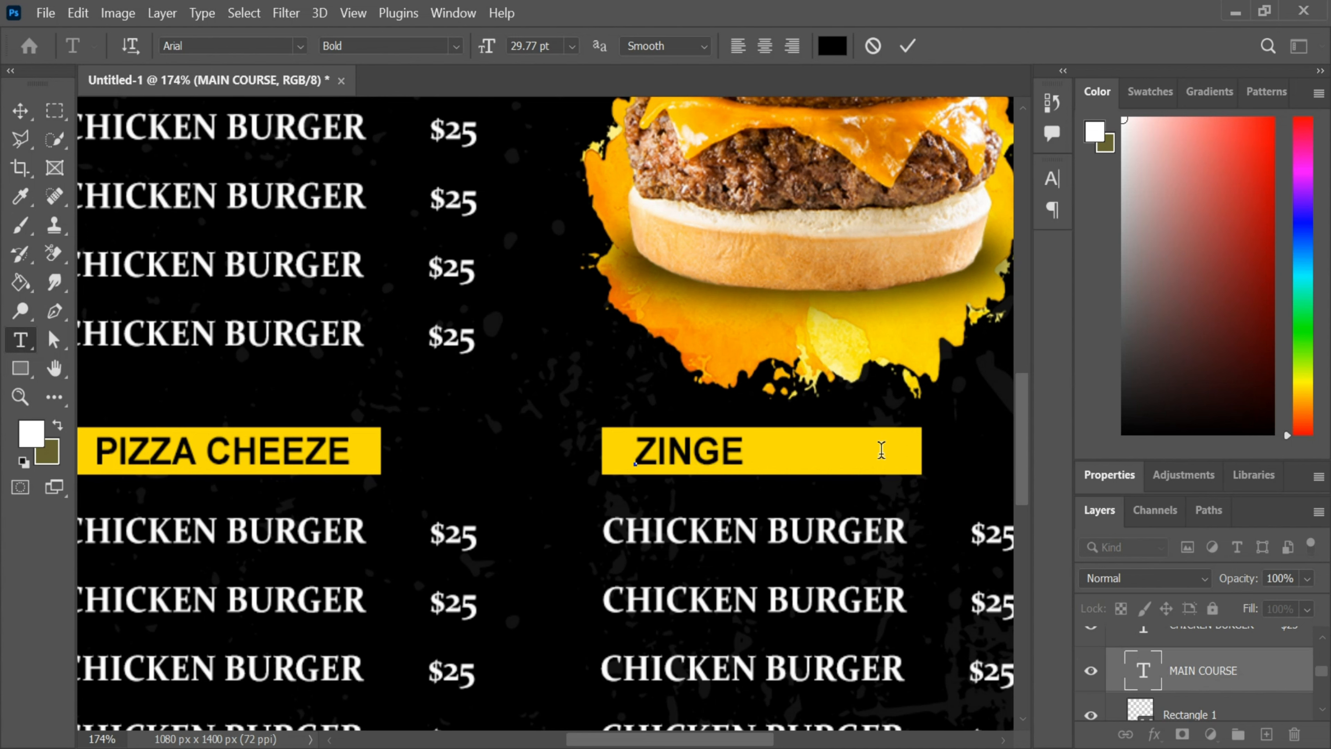
key("BackSpace")
key("BackSpace")
key("BackSpace")
key("BackSpace")
key("BackSpace")
Step: Enter PARATHA ROLL as the heading in the yellow bar below the burger
type("PARATHA ROLL")
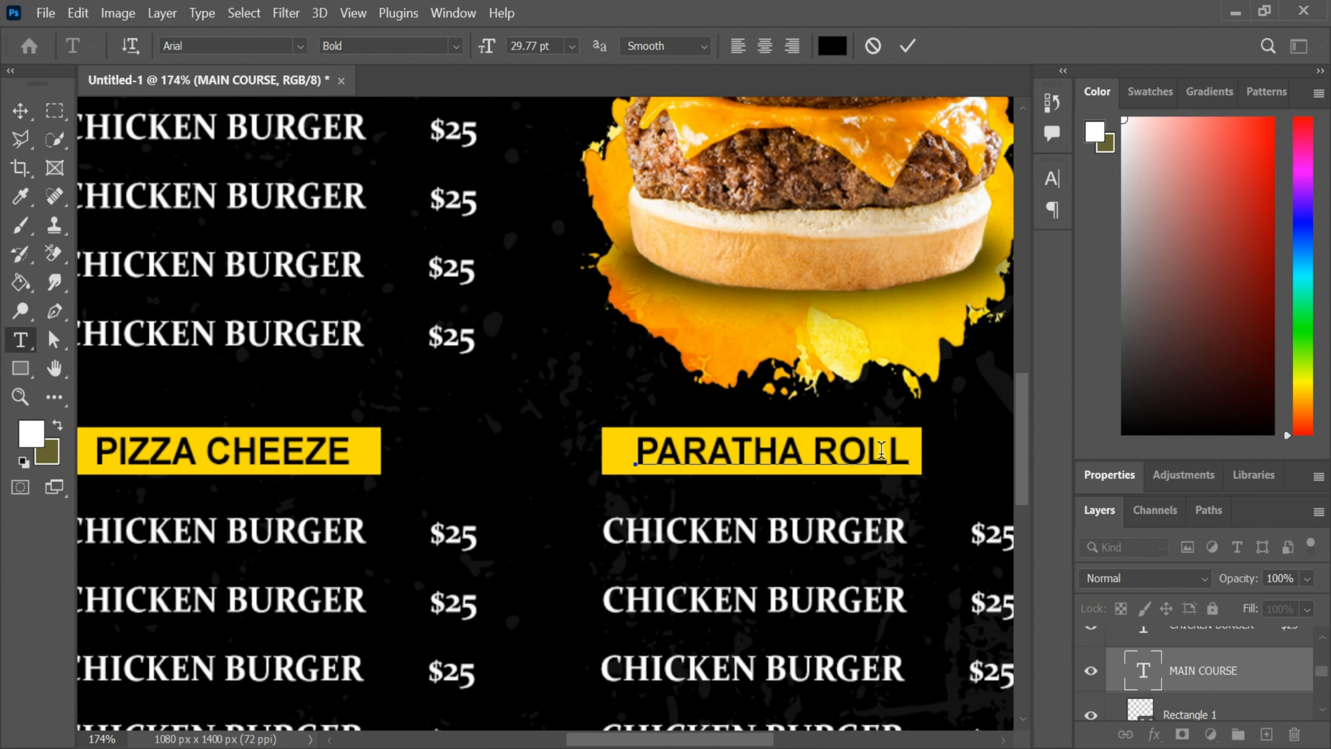
left_click(907, 46)
Step: Rename the second CHICKEN BURGER item under the PARATHA ROLL heading as ZINGER PARATHA, keeping its price
scroll(734, 513, "down", 3)
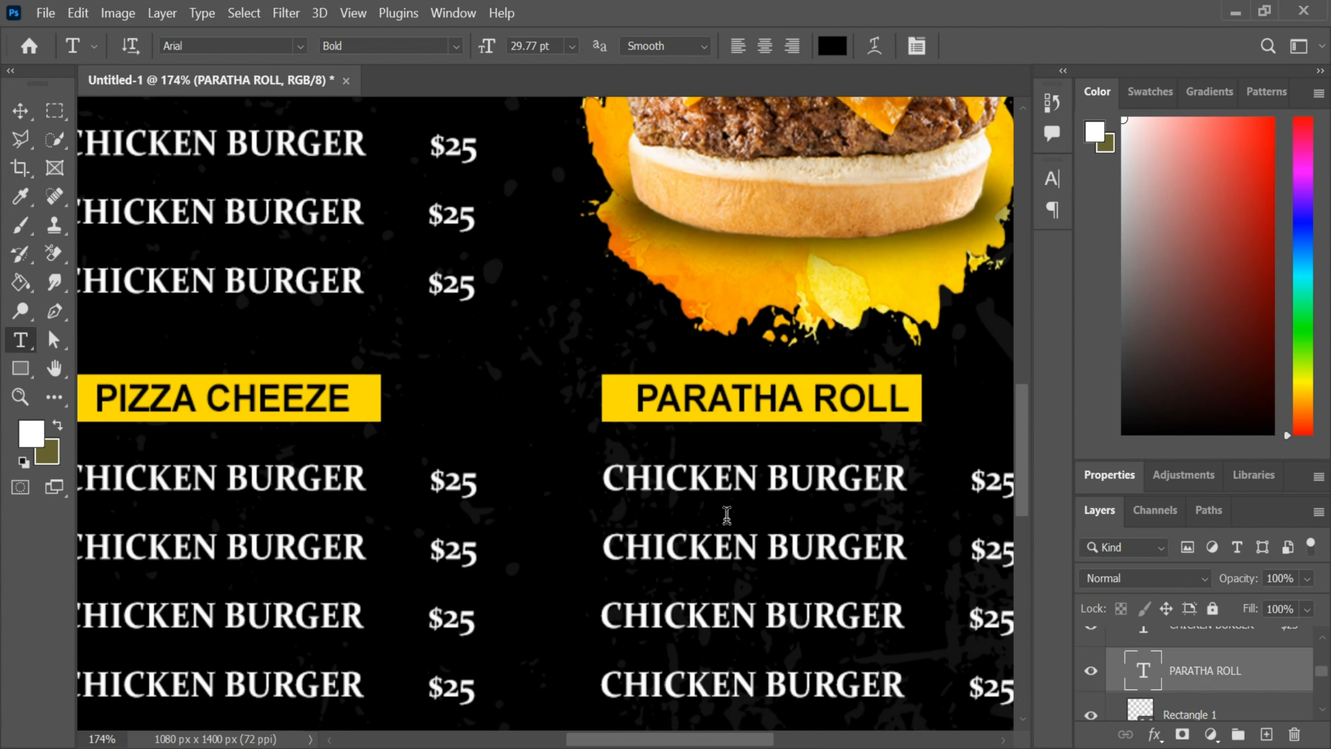
left_click(876, 528)
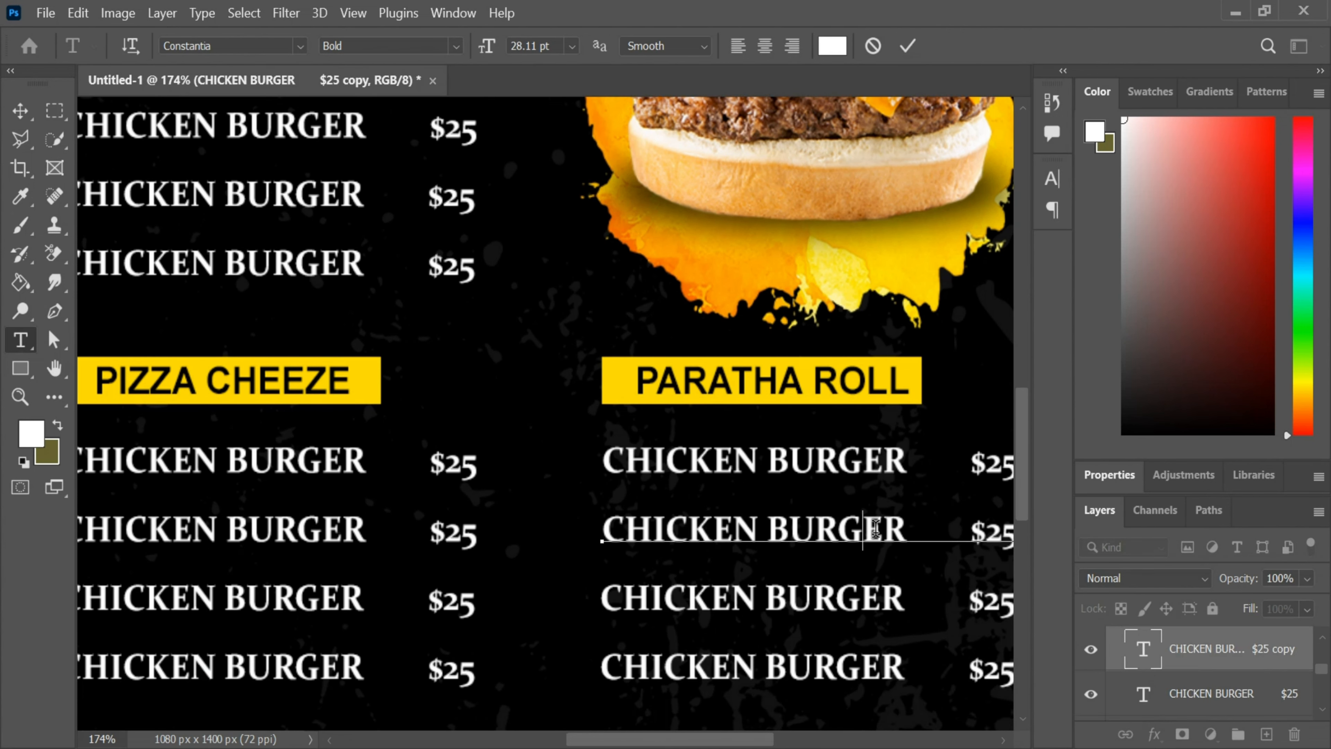
key("BackSpace")
key("BackSpace")
key("BackSpace")
key("BackSpace")
key("BackSpace")
key("BackSpace")
key("BackSpace")
key("BackSpace")
key("BackSpace")
key("BackSpace")
key("BackSpace")
key("BackSpace")
key("BackSpace")
key("BackSpace")
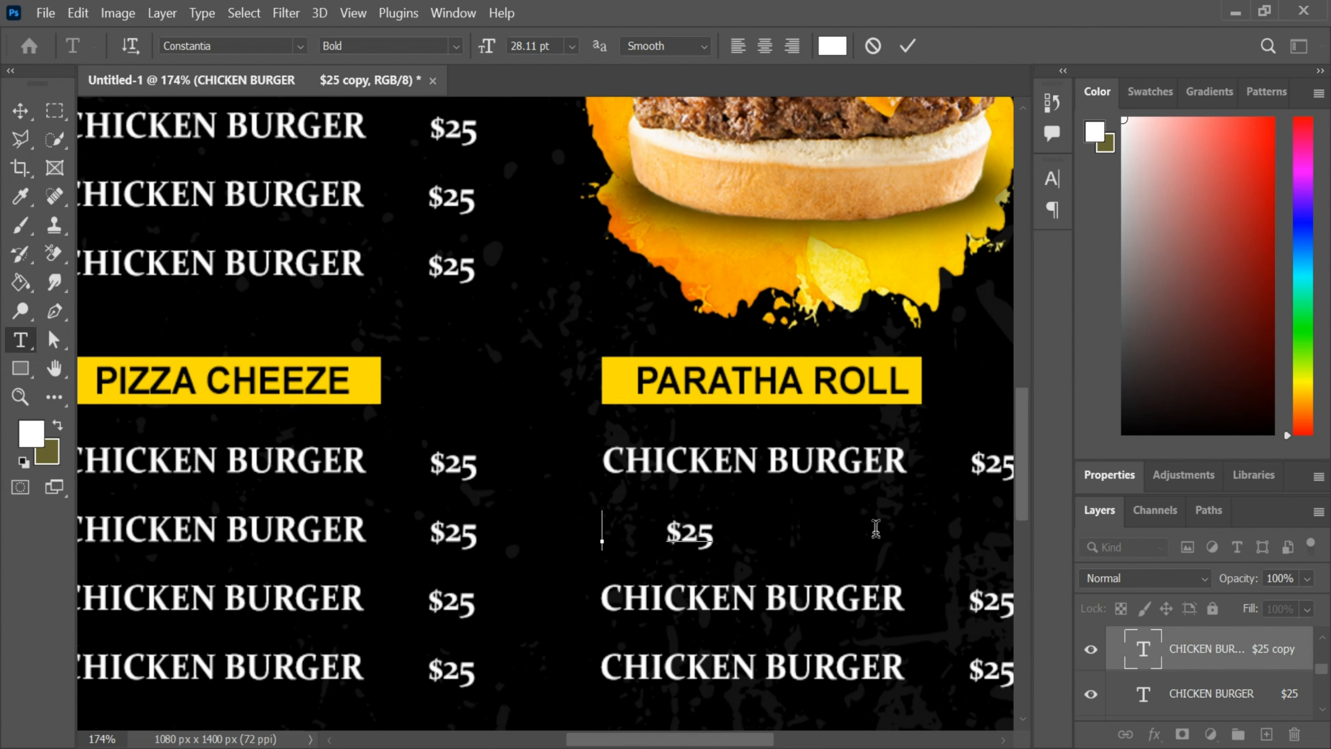
type("ZINGER PARATHA")
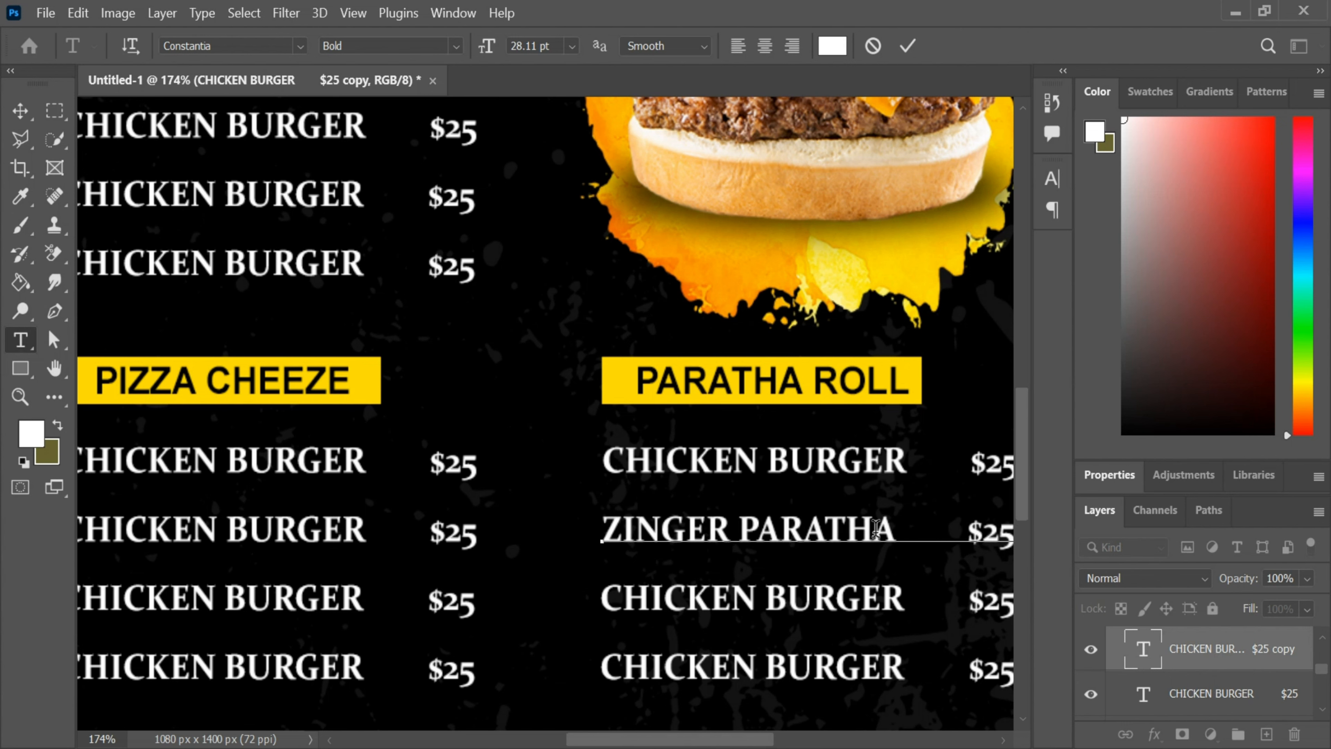
left_click(908, 45)
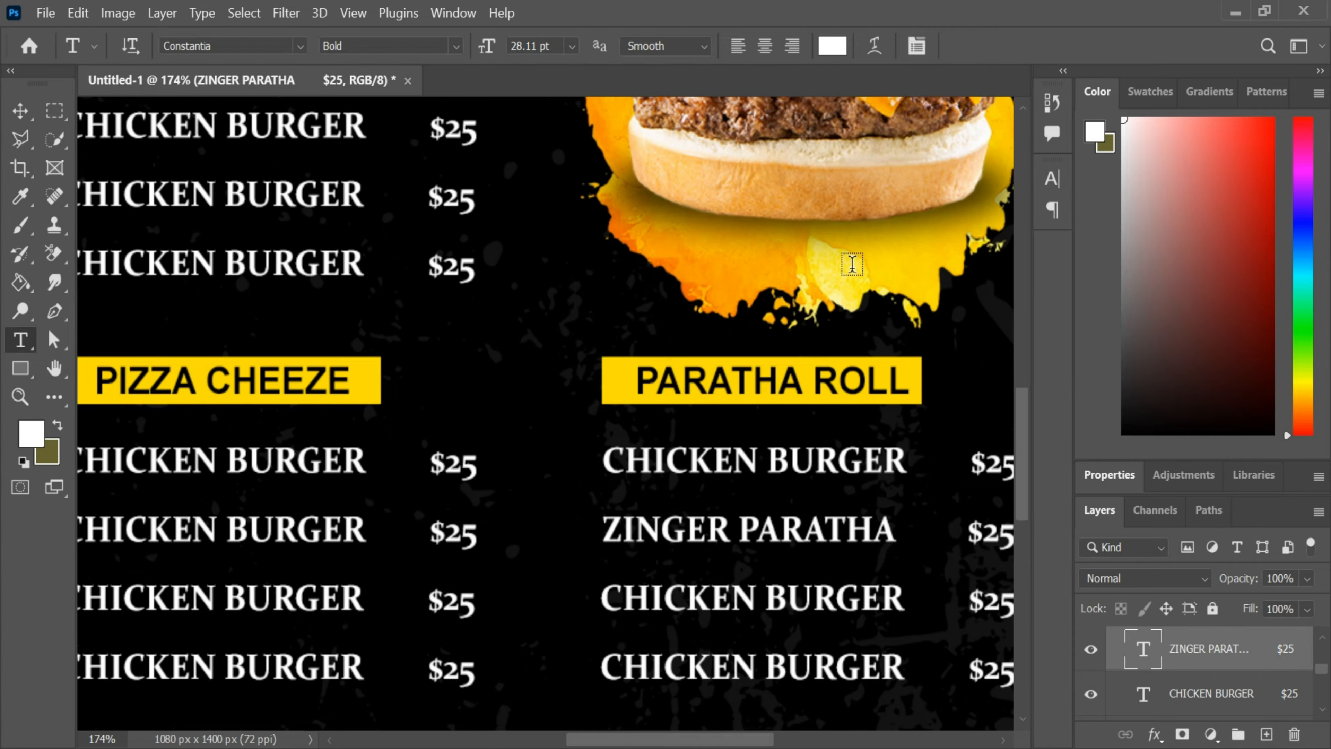
scroll(769, 352, "down", 2)
scroll(770, 352, "down", 5)
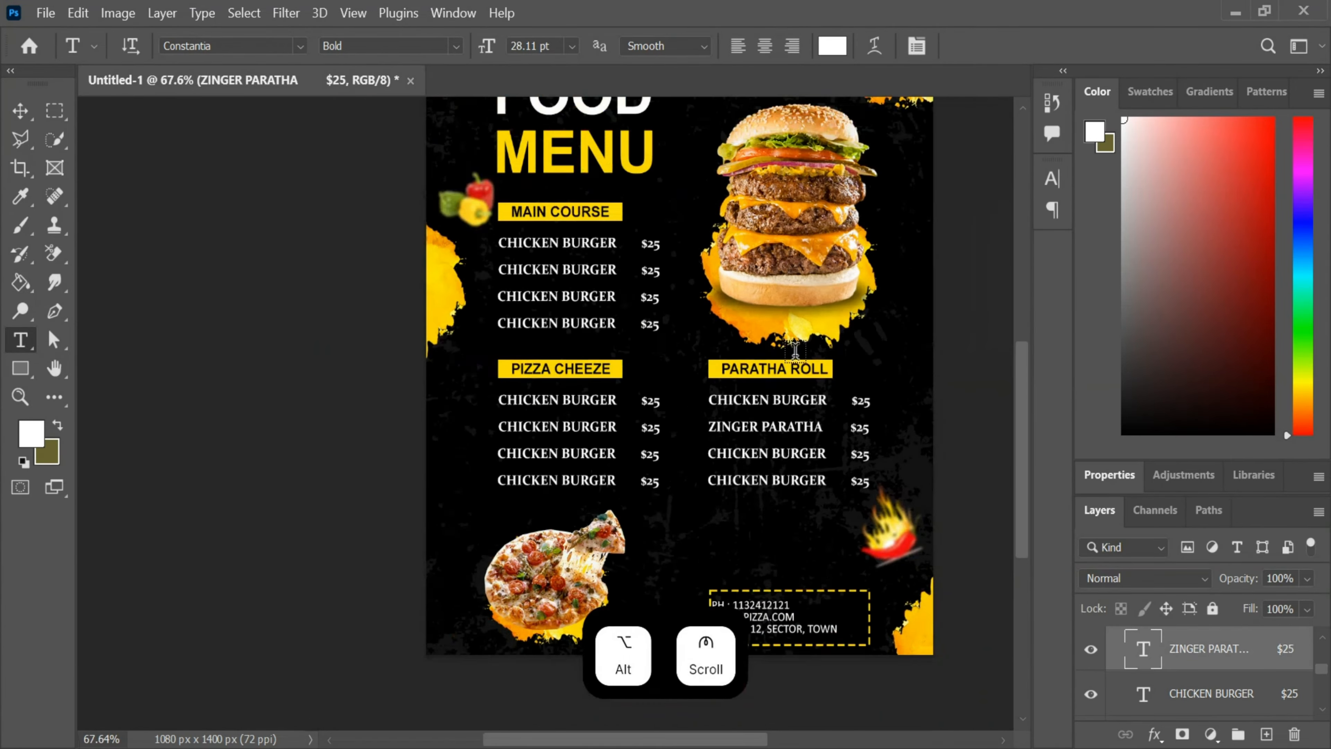